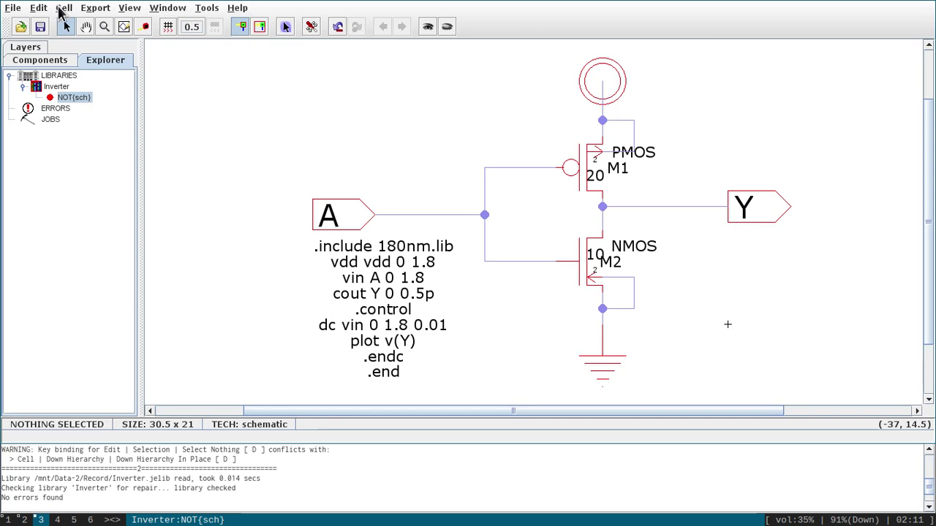
Step: Create a new layout view cell named NOT in the Inverter library with the mocmos technology
{"action": "left_click", "coordinate": [63, 8]}
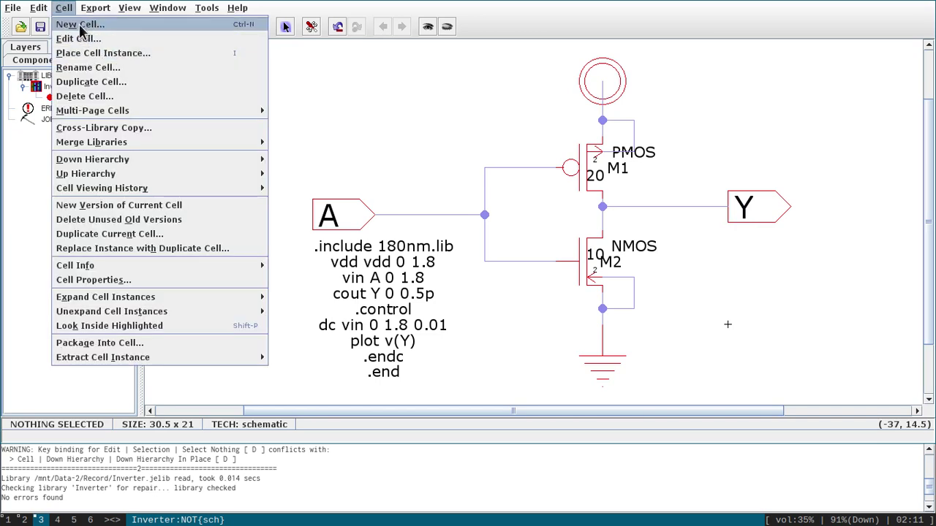
{"action": "left_click", "coordinate": [80, 25]}
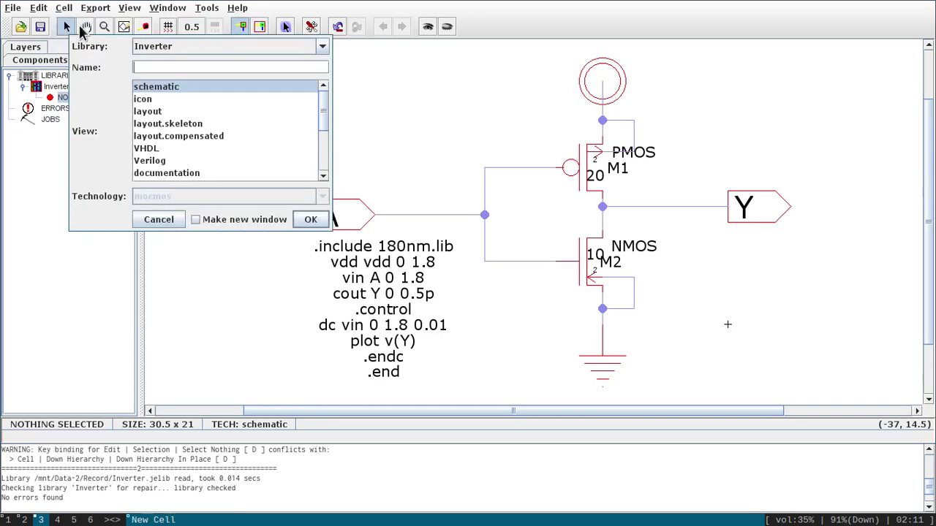
{"action": "left_click", "coordinate": [153, 114]}
{"action": "left_click", "coordinate": [150, 69]}
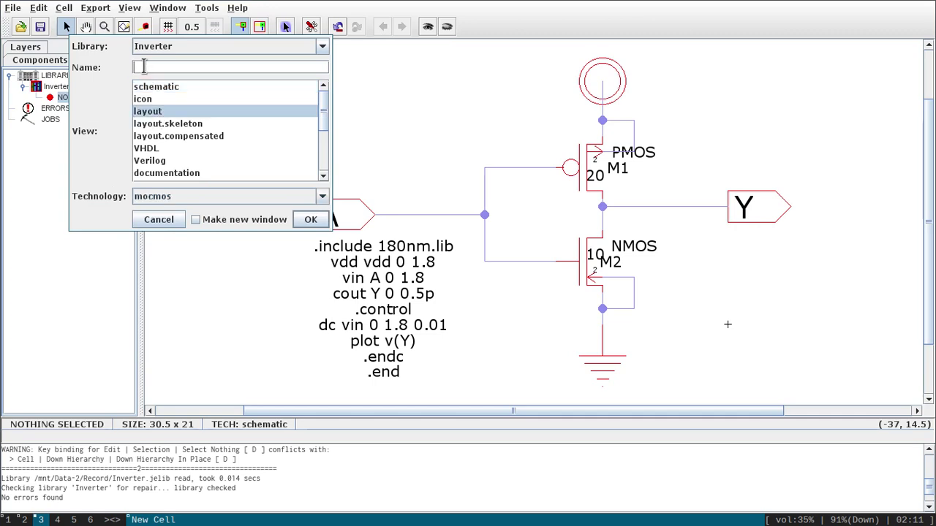
{"action": "type", "text": "NOT"}
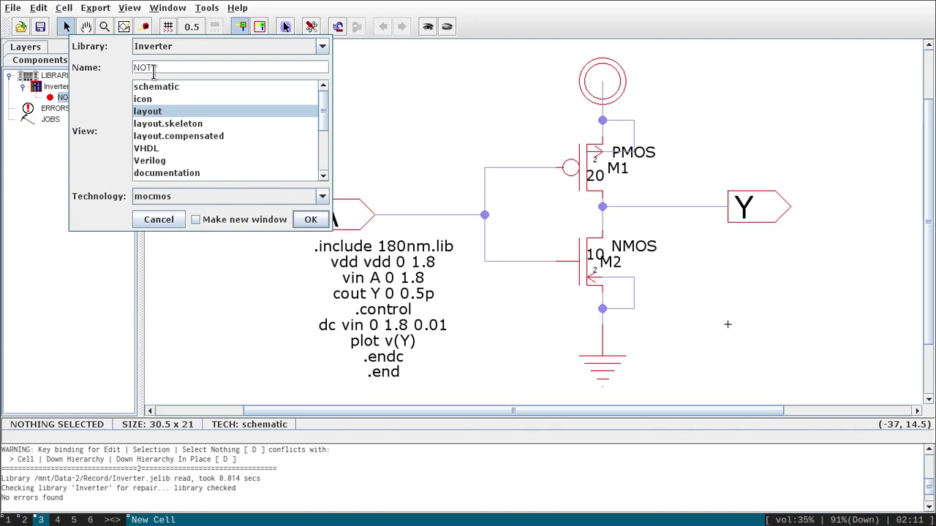
{"action": "left_click", "coordinate": [311, 221]}
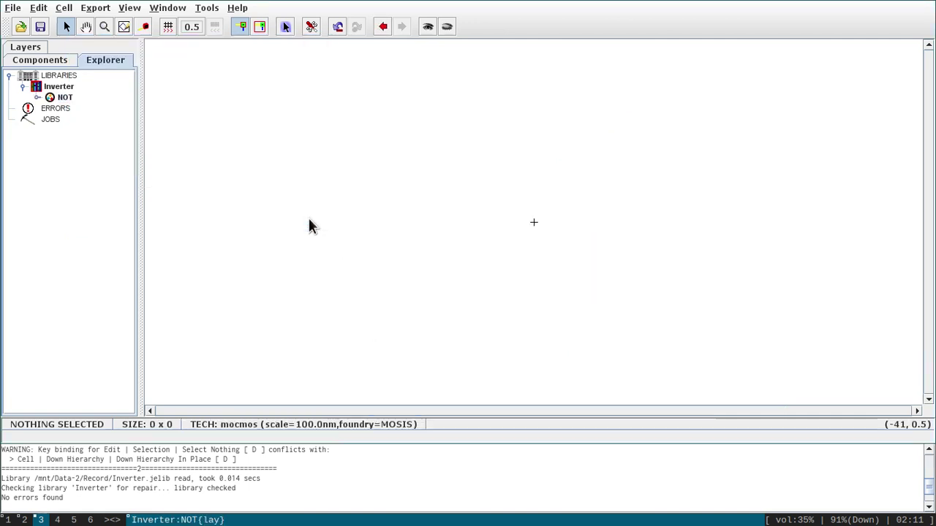
Step: Examine the NOT cell's schematic and layout views and compare the components available for each
{"action": "left_click", "coordinate": [37, 98]}
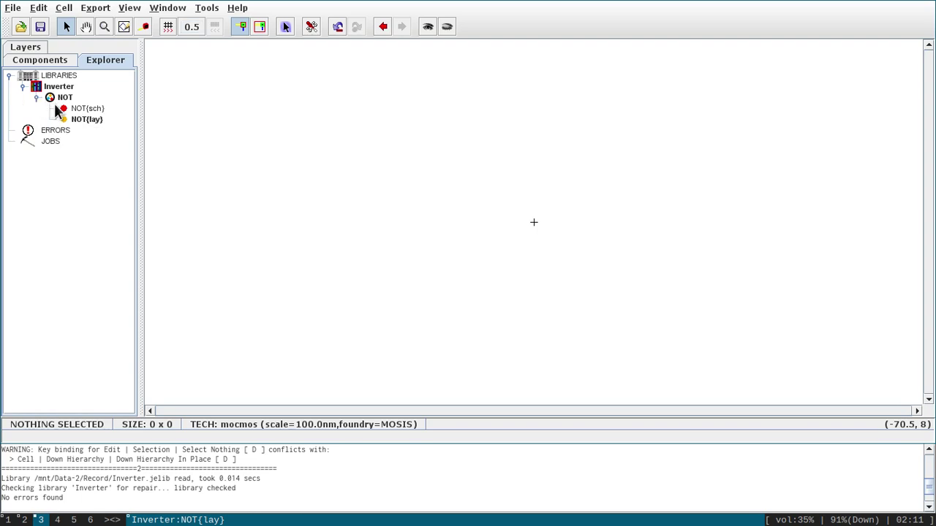
{"action": "double_click", "coordinate": [86, 109]}
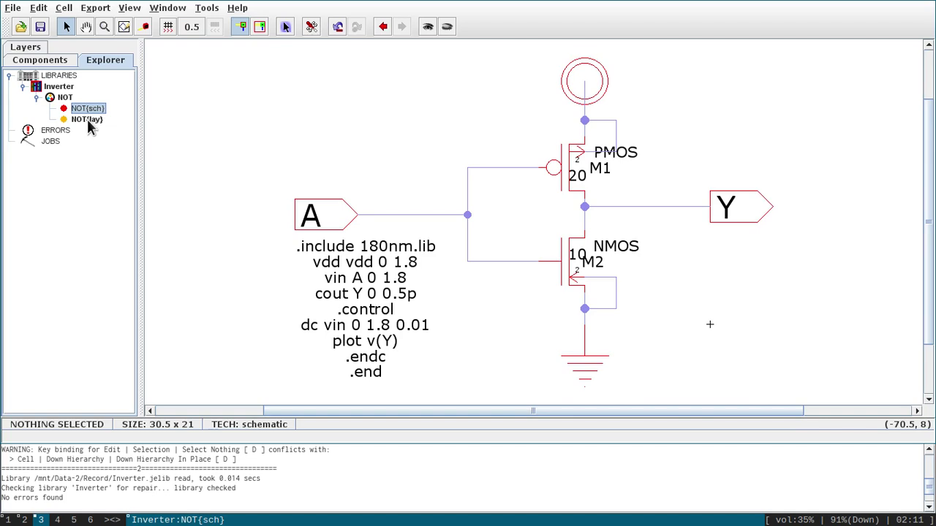
{"action": "double_click", "coordinate": [87, 119]}
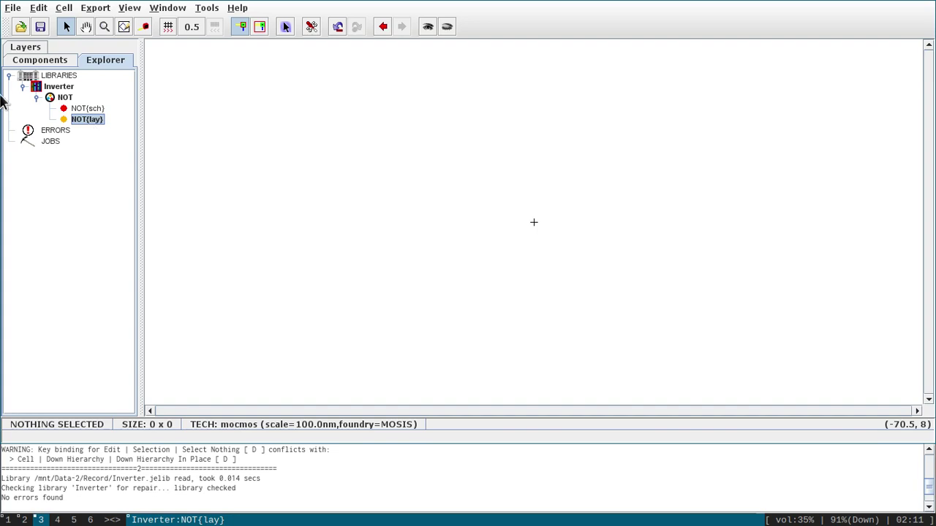
{"action": "left_click", "coordinate": [53, 68]}
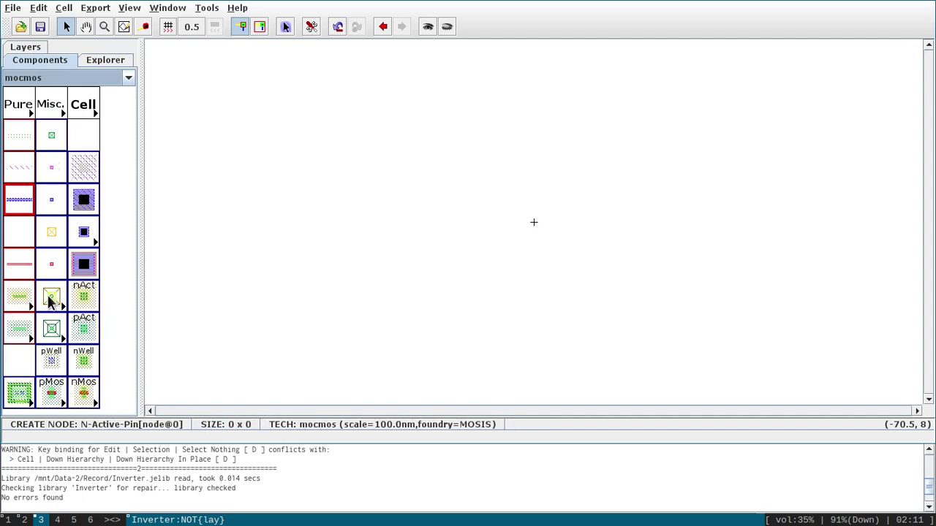
{"action": "left_click", "coordinate": [104, 58]}
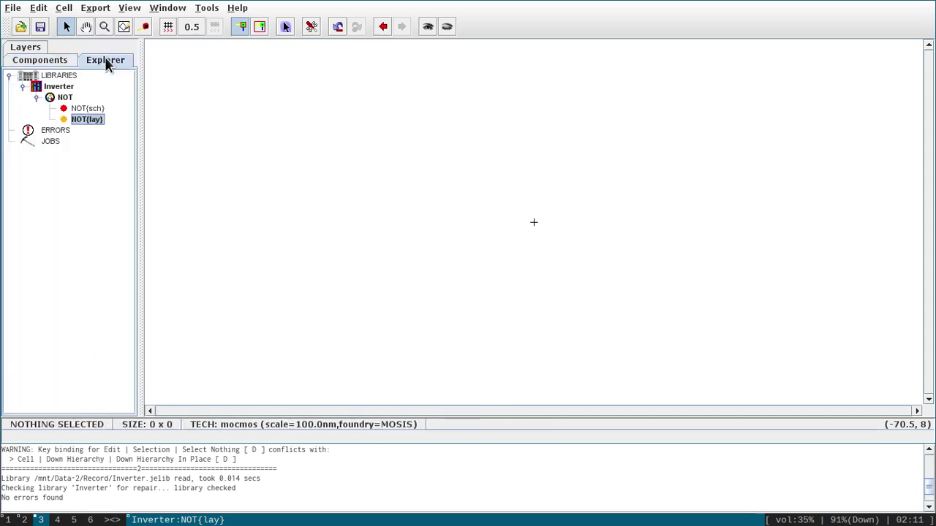
{"action": "double_click", "coordinate": [91, 109]}
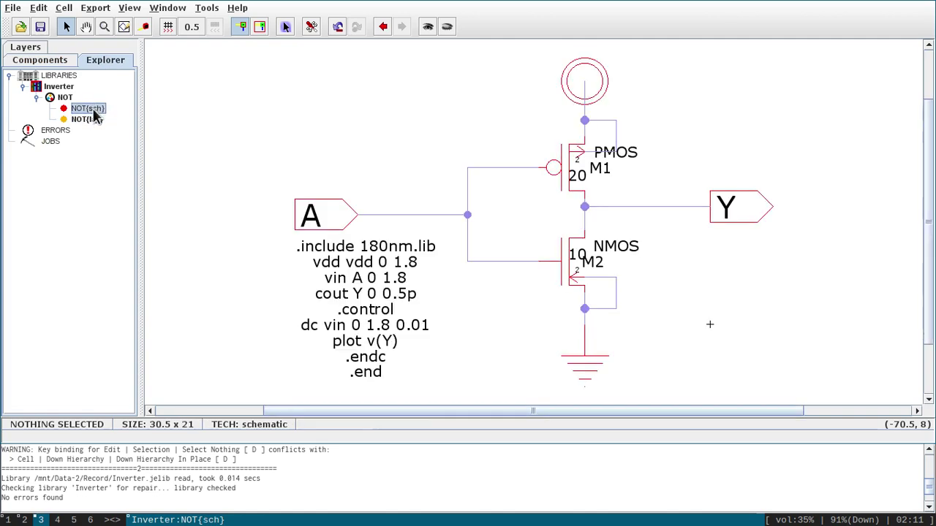
{"action": "left_click", "coordinate": [19, 59]}
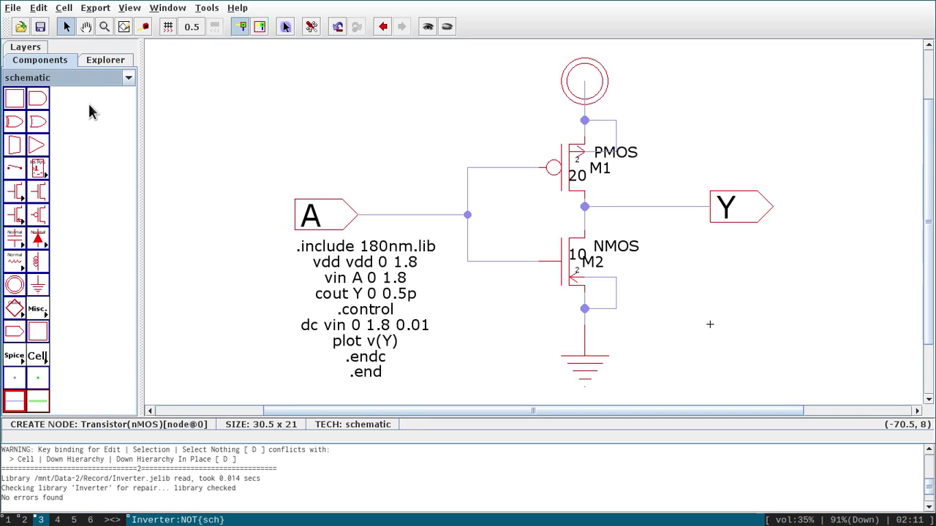
{"action": "left_click", "coordinate": [106, 60]}
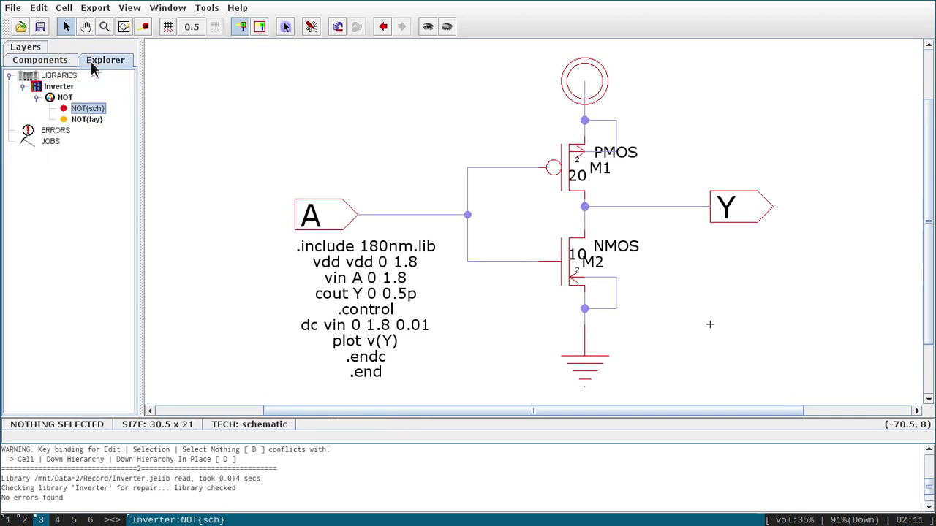
Step: Place a pMOS transistor in the NOT layout cell at about X -7.5, Y 7.5
{"action": "double_click", "coordinate": [90, 120]}
{"action": "left_click", "coordinate": [41, 63]}
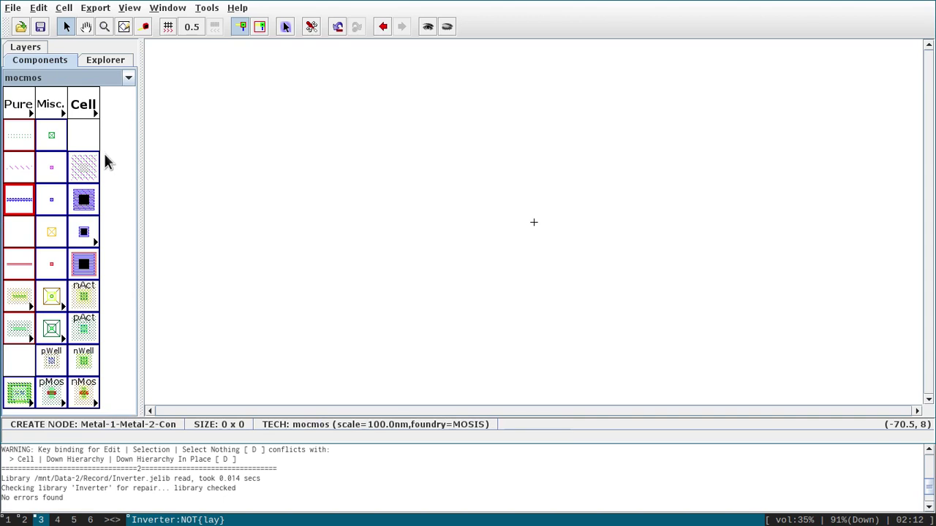
{"action": "left_click", "coordinate": [52, 395]}
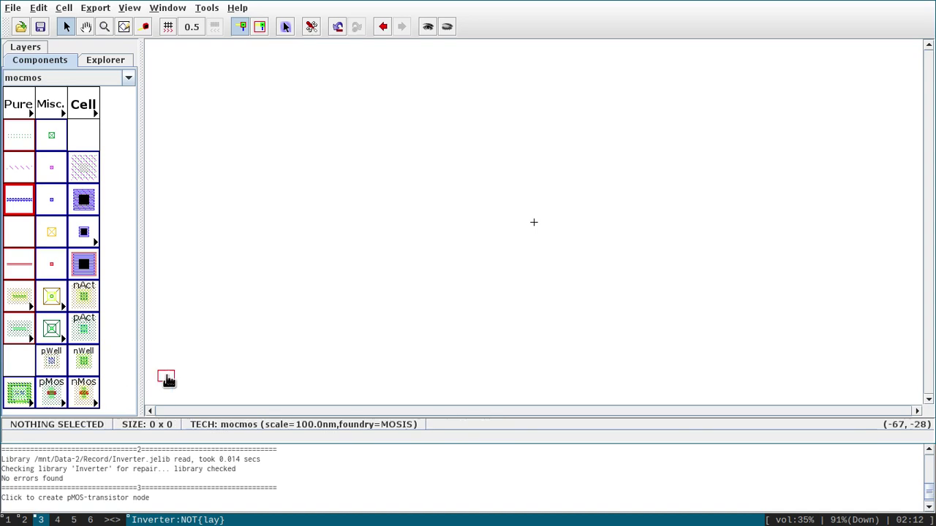
{"action": "left_click", "coordinate": [493, 191]}
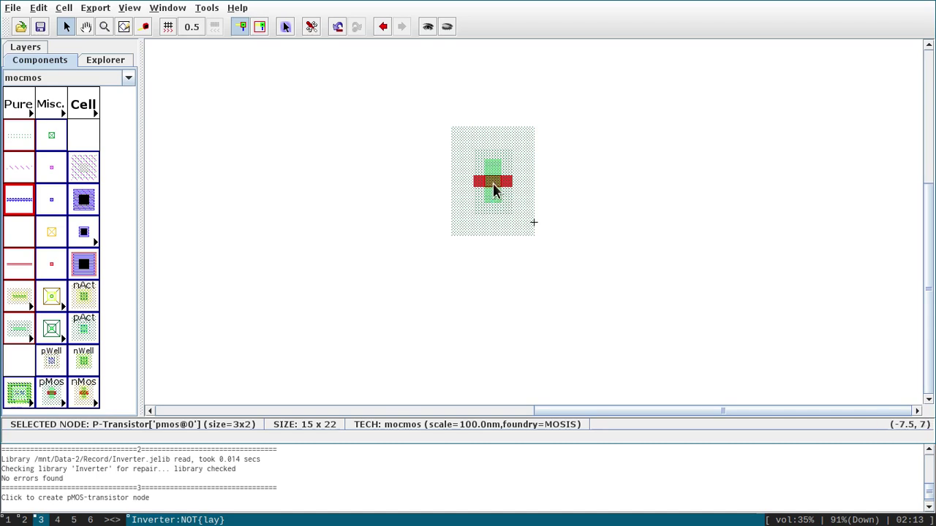
{"action": "left_click", "coordinate": [493, 183]}
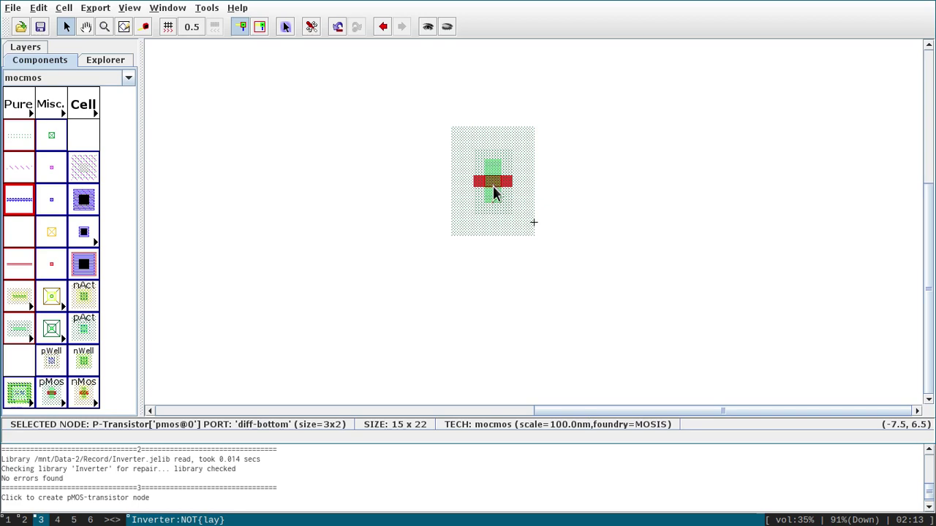
Step: Check the PMOS transistor's name and size in the NOT schematic, and return to the layout
{"action": "left_click", "coordinate": [121, 63]}
{"action": "double_click", "coordinate": [88, 108]}
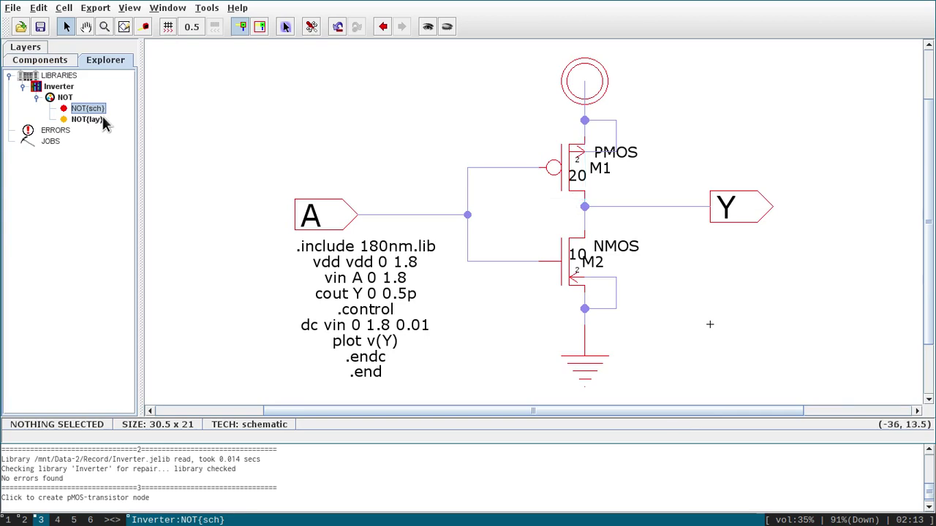
{"action": "double_click", "coordinate": [88, 119]}
Step: Name the layout's pMOS transistor M1 and set its width to 20
{"action": "left_click", "coordinate": [557, 228]}
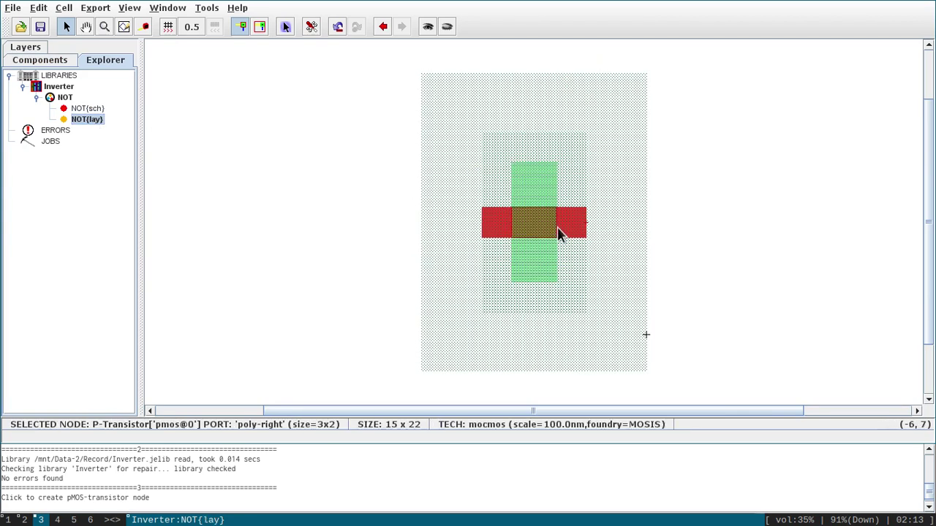
{"action": "left_click", "coordinate": [370, 219]}
{"action": "left_click", "coordinate": [517, 227]}
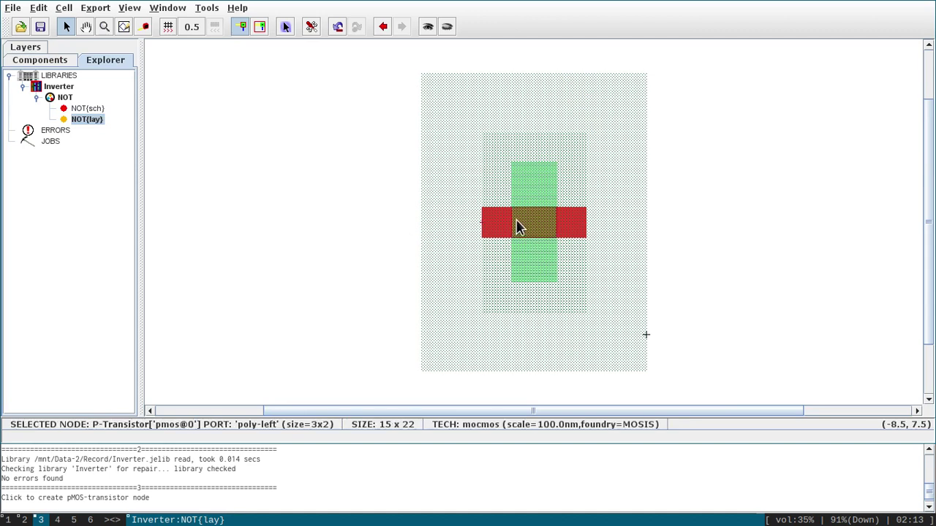
{"action": "left_click", "coordinate": [36, 10]}
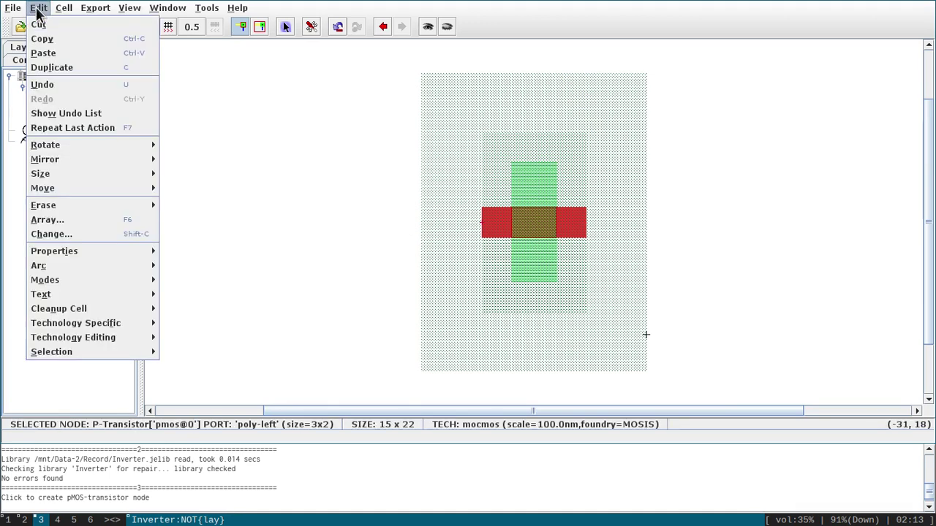
{"action": "mouse_move", "coordinate": [70, 252]}
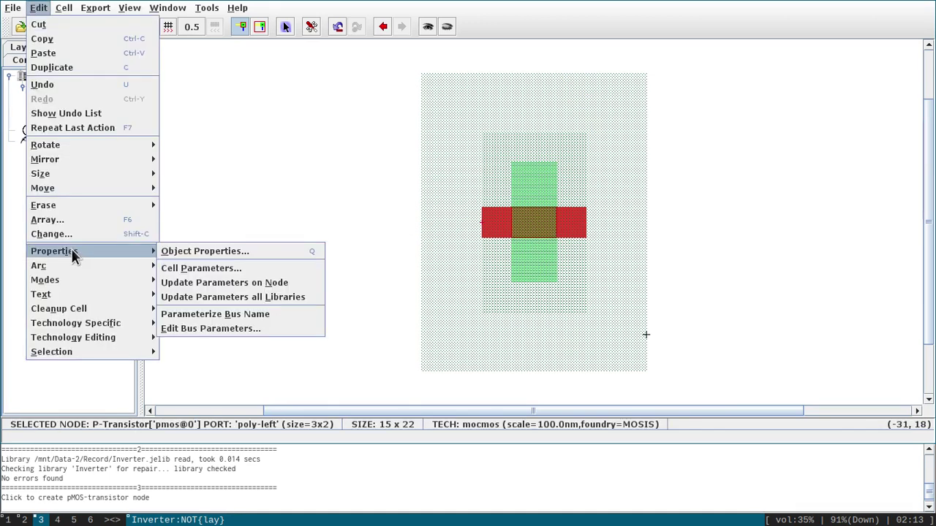
{"action": "left_click", "coordinate": [194, 251]}
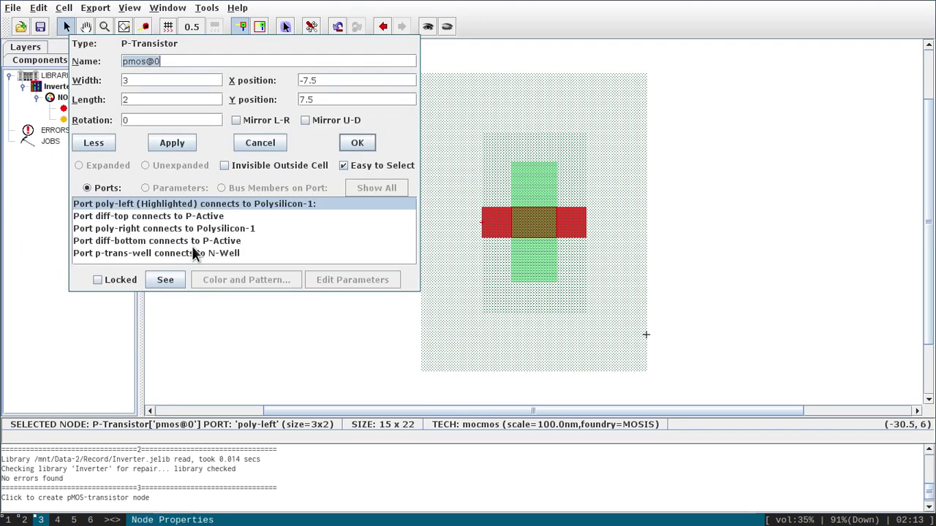
{"action": "type", "text": "M1"}
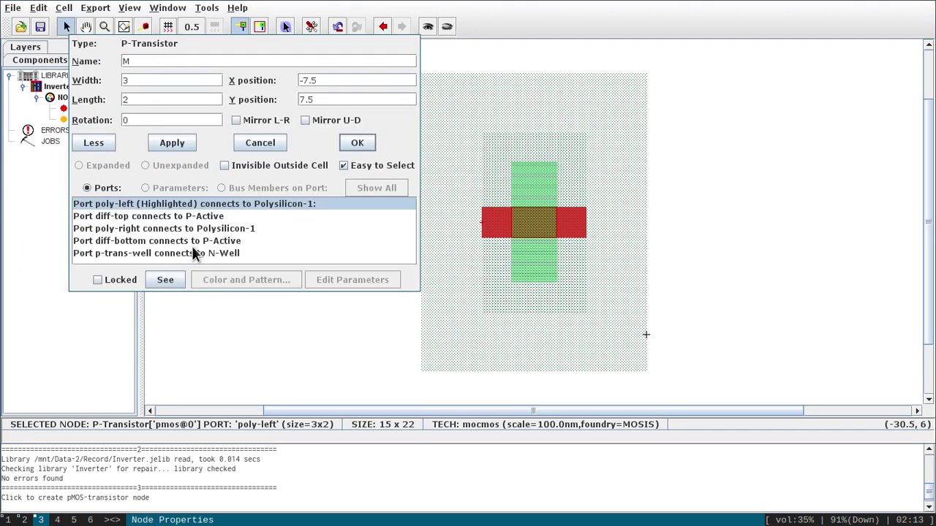
{"action": "left_click", "coordinate": [129, 82]}
{"action": "key", "text": "BackSpace"}
{"action": "type", "text": "20"}
{"action": "left_click", "coordinate": [362, 140]}
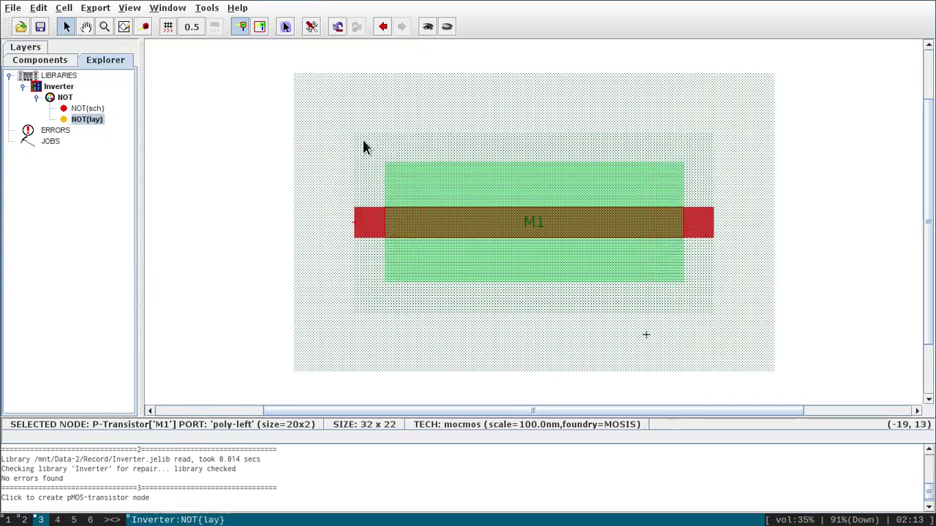
Step: Recheck the schematic and place a Metal-1-P-Active contact above transistor M1 in the layout
{"action": "double_click", "coordinate": [87, 110]}
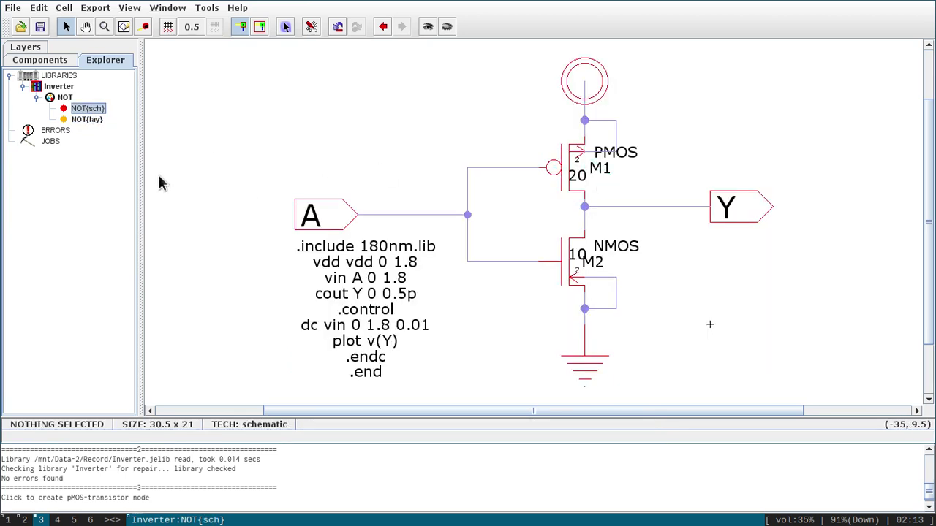
{"action": "double_click", "coordinate": [95, 122]}
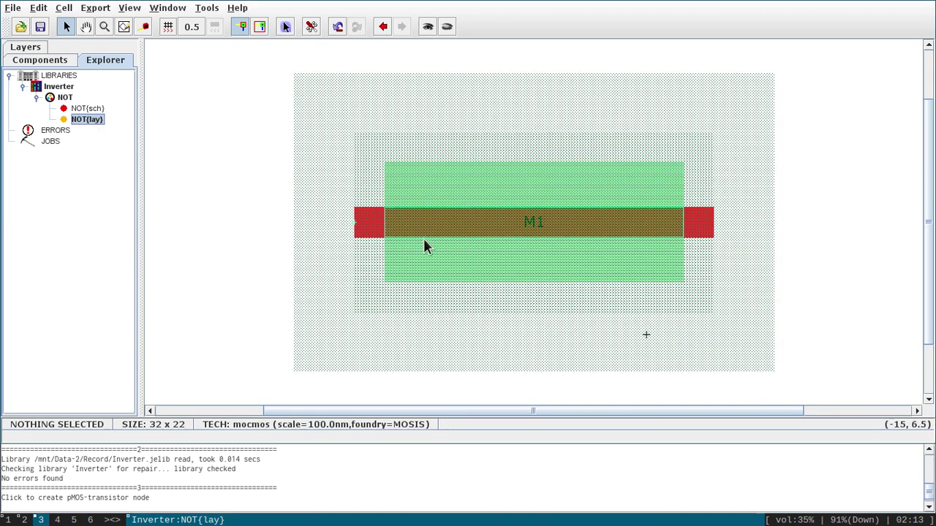
{"action": "left_click", "coordinate": [44, 60]}
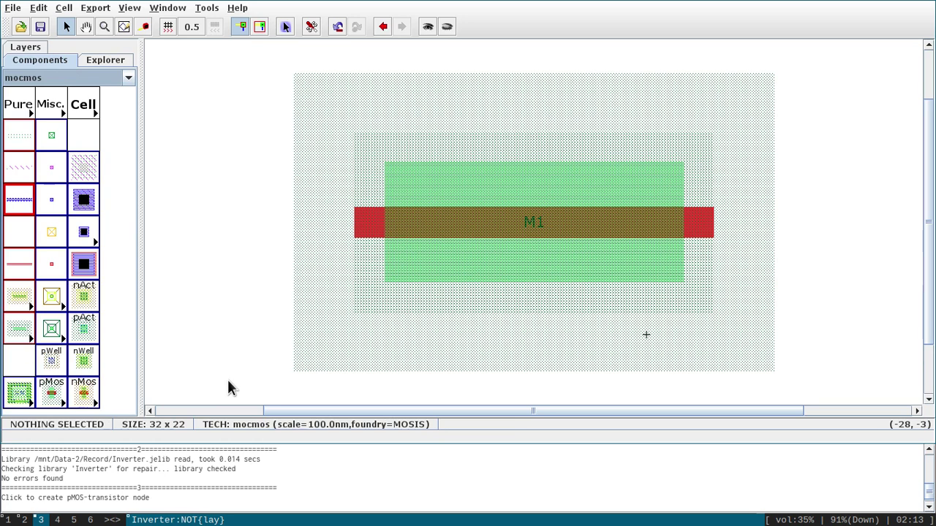
{"action": "left_click", "coordinate": [93, 334]}
{"action": "left_click", "coordinate": [583, 49]}
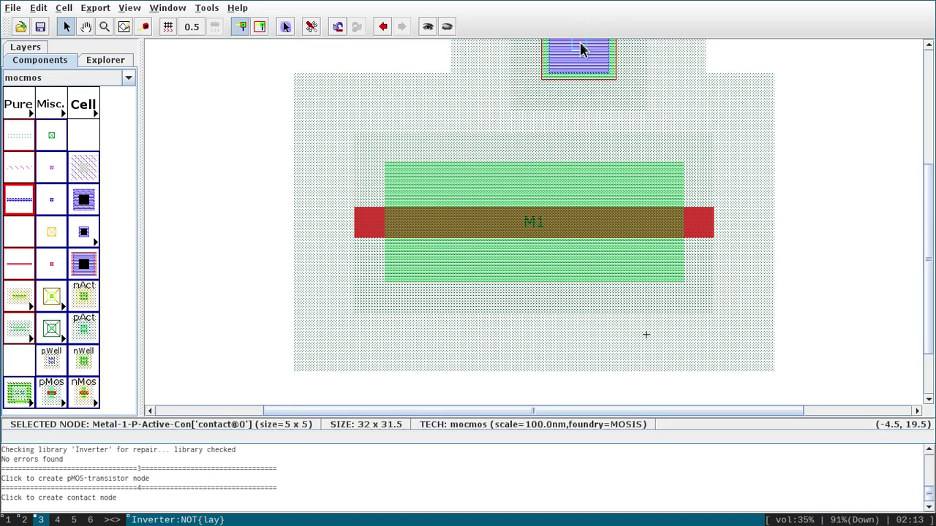
Step: Move the Metal-1-P-Active contact up, clear of transistor M1, to about X -6.5, Y 33.5
{"action": "key", "text": "ctrl+9"}
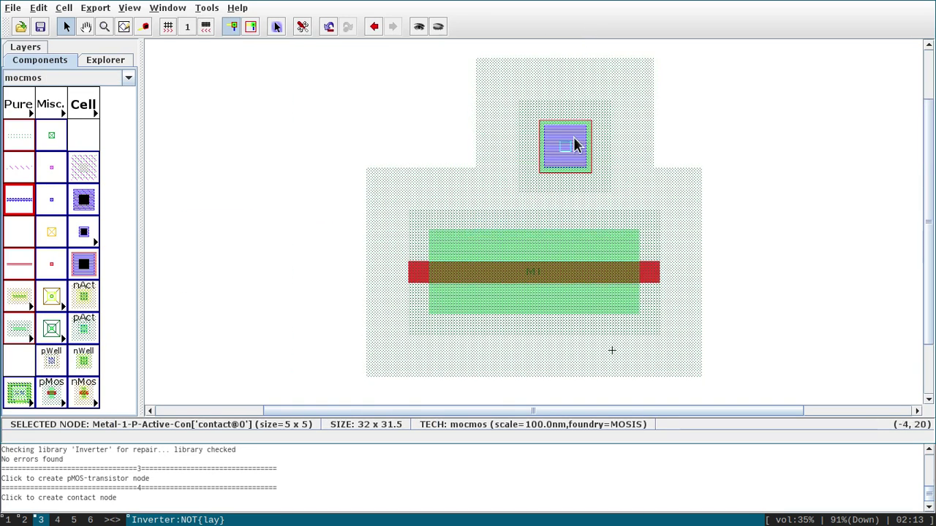
{"action": "left_click_drag", "start_coordinate": [574, 144], "coordinate": [554, 90]}
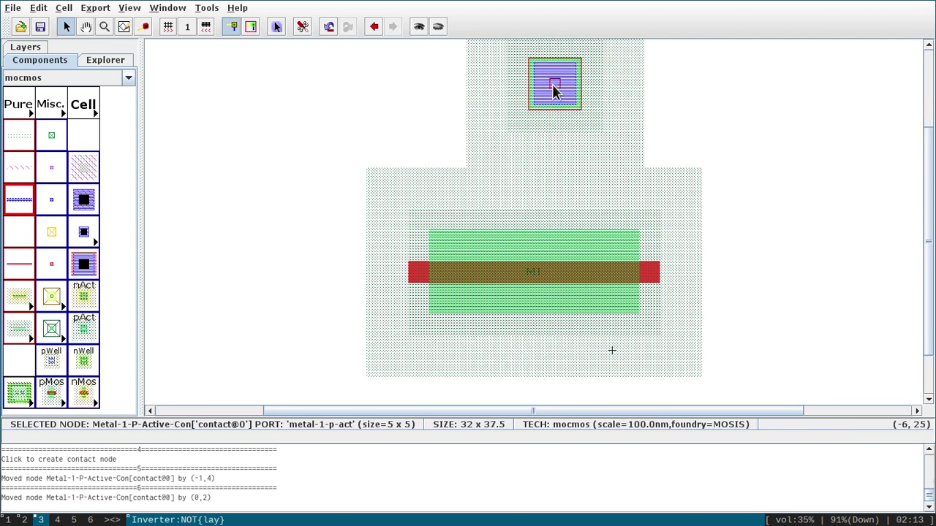
{"action": "key", "text": "ctrl+0"}
{"action": "left_click_drag", "start_coordinate": [553, 152], "coordinate": [545, 114]}
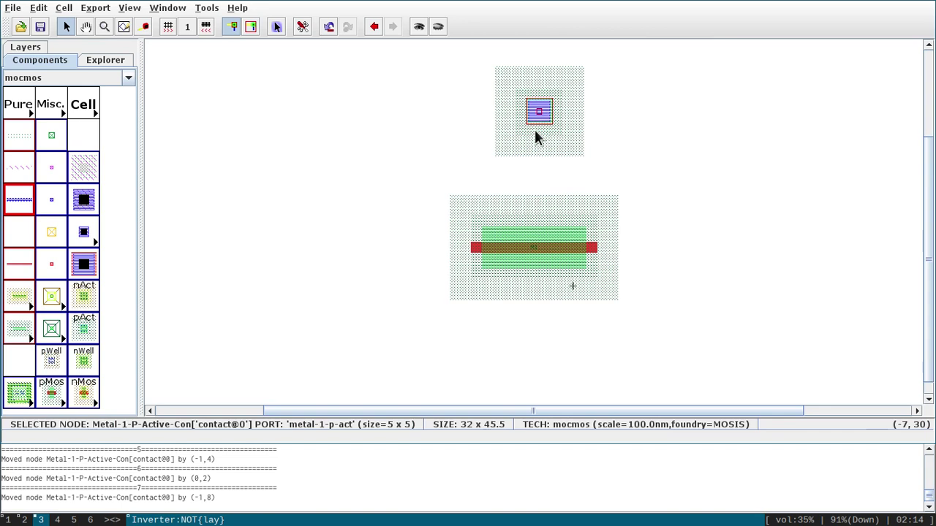
Step: Set the X size of the Metal-1-P-Active contact to 20
{"action": "key", "text": "ctrl+i"}
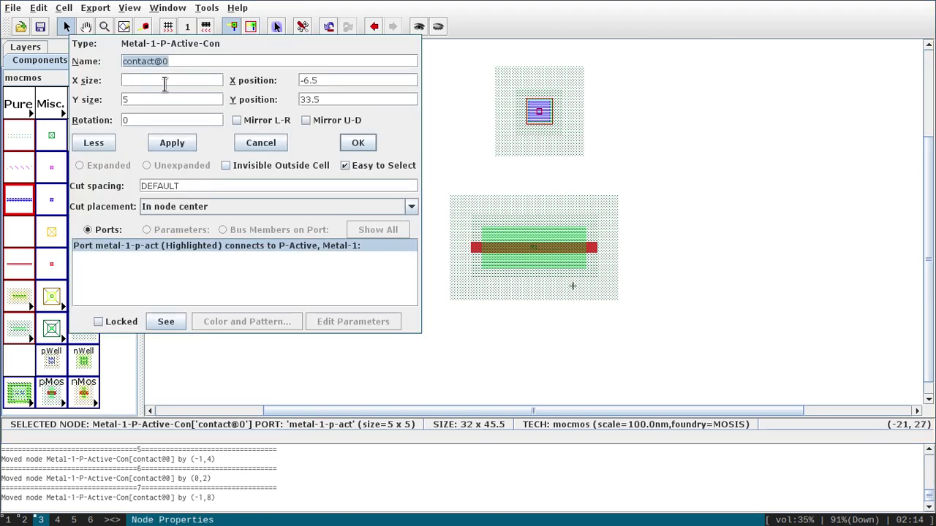
{"action": "key", "text": "Return"}
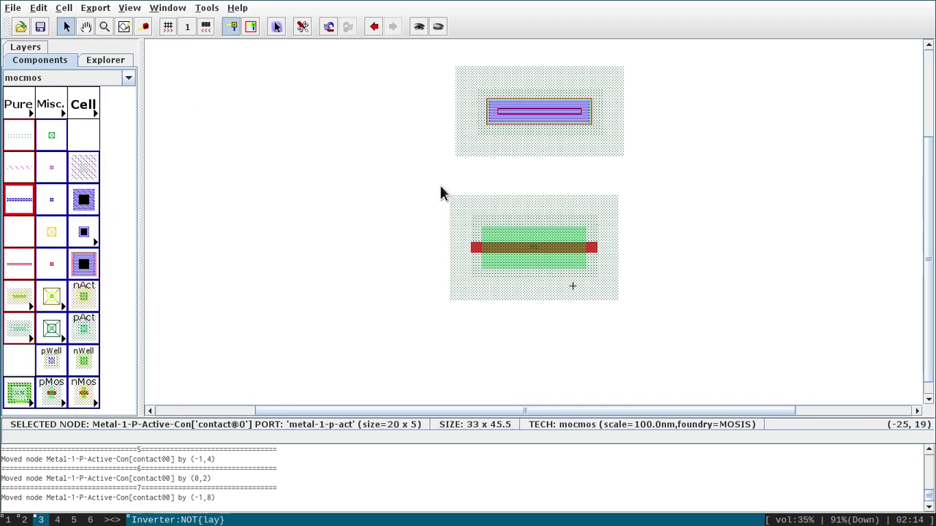
{"action": "left_click", "coordinate": [535, 255]}
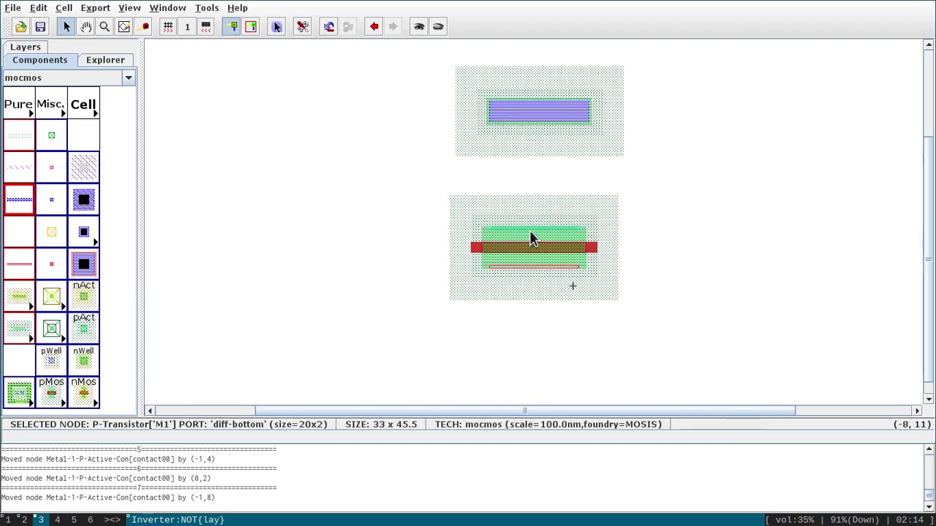
Step: Wire M1's upper diffusion to the Metal-1-P-Active contact with a P-Active arc and lower the contact by about 9 units
{"action": "left_click", "coordinate": [532, 235]}
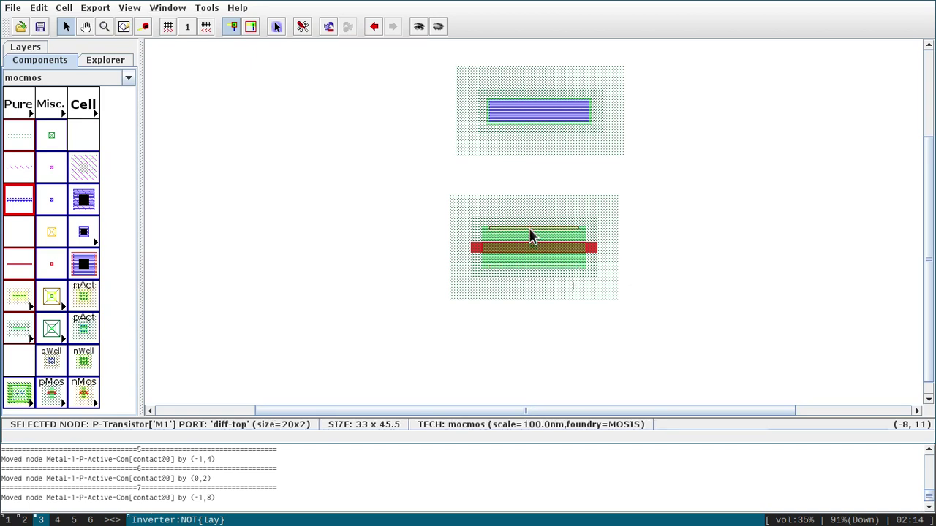
{"action": "right_click", "coordinate": [532, 117]}
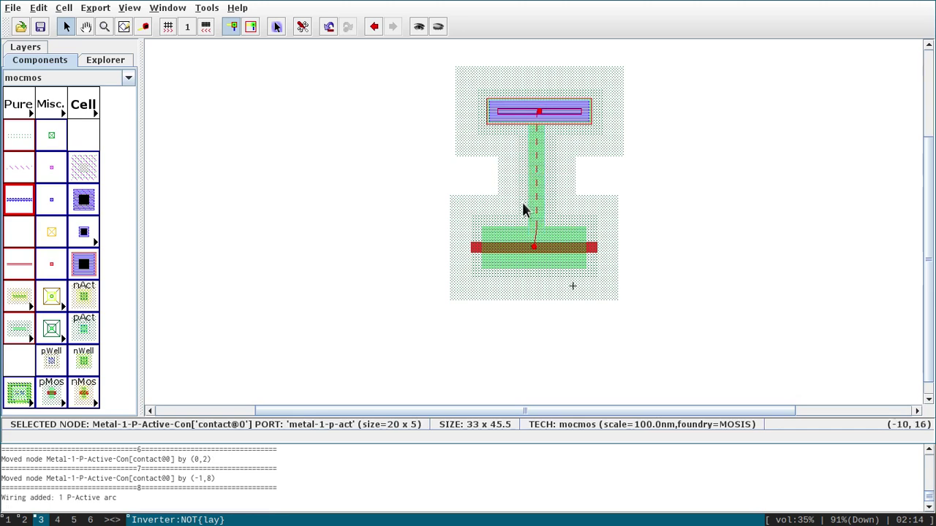
{"action": "left_click", "coordinate": [539, 110]}
{"action": "key", "text": "Down"}
{"action": "key", "text": "Down"}
{"action": "key", "text": "Down"}
{"action": "key", "text": "Down"}
{"action": "key", "text": "Down"}
{"action": "key", "text": "Down"}
{"action": "key", "text": "Down"}
{"action": "key", "text": "Down"}
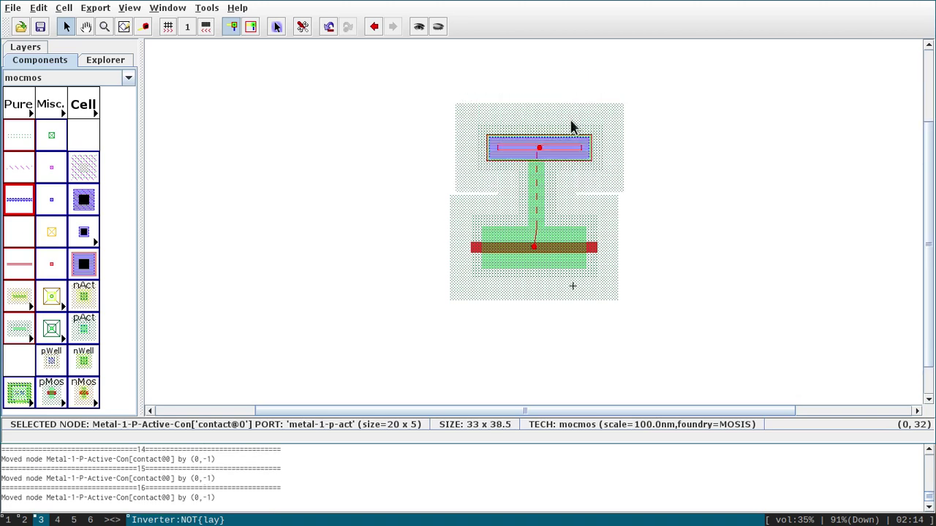
{"action": "key", "text": "Down"}
{"action": "key", "text": "Down"}
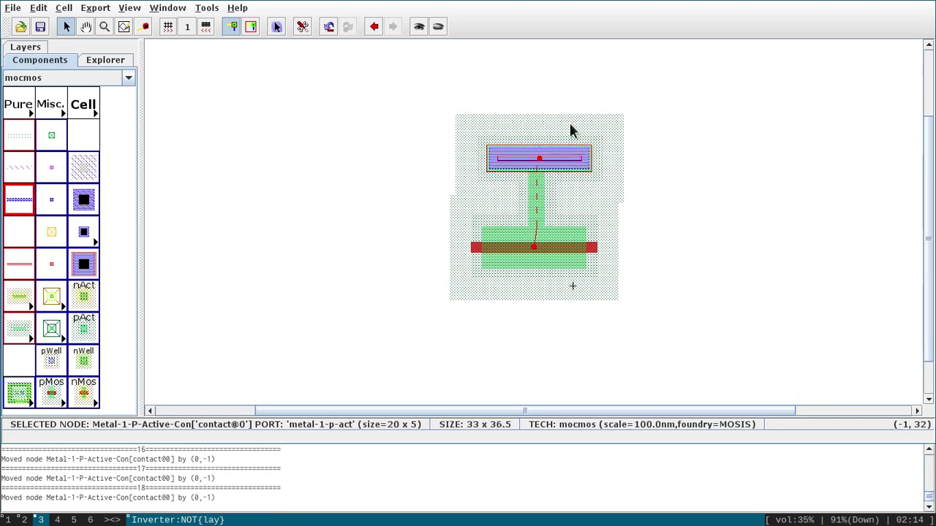
Step: Reposition the Metal-1-P-Active contact so it is centred horizontally over M1 and closer to the transistor
{"action": "left_click", "coordinate": [567, 69]}
{"action": "left_click_drag", "start_coordinate": [552, 173], "coordinate": [551, 146]}
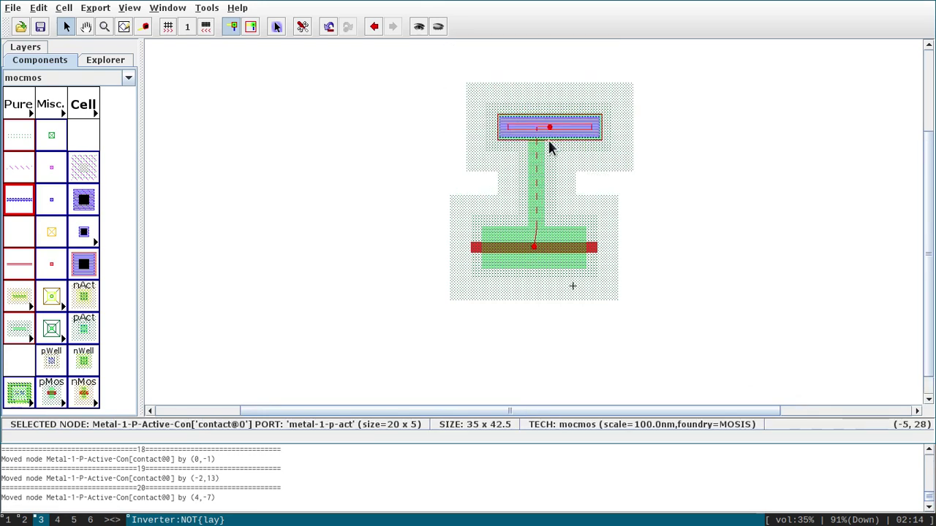
{"action": "key", "text": "Down"}
{"action": "key", "text": "Down"}
{"action": "key", "text": "Down"}
{"action": "key", "text": "Down"}
{"action": "key", "text": "Down"}
{"action": "key", "text": "Down"}
{"action": "key", "text": "Down"}
{"action": "key", "text": "Down"}
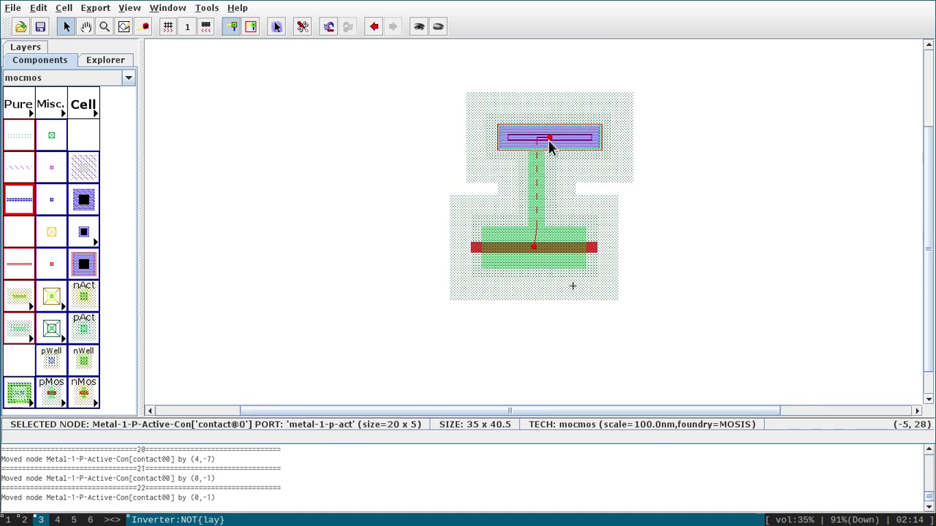
{"action": "key", "text": "Left"}
{"action": "key", "text": "Left"}
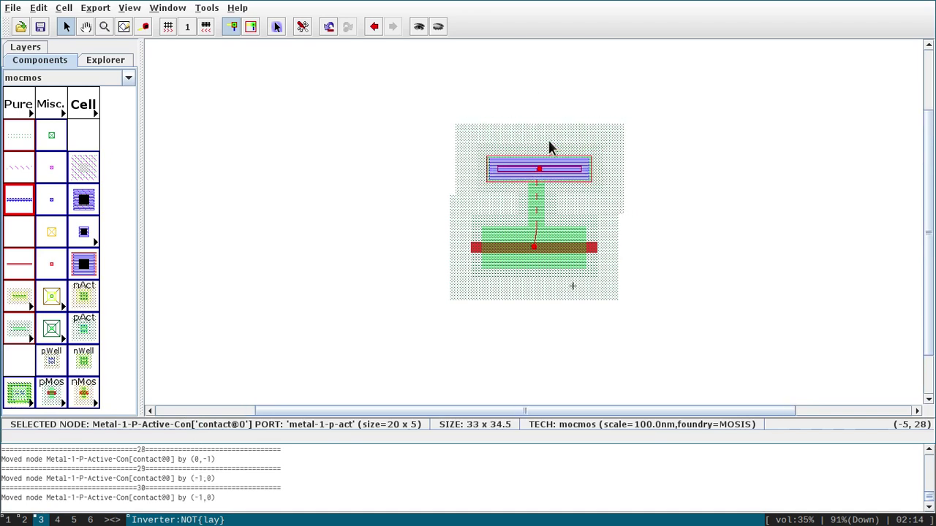
{"action": "key", "text": "Left"}
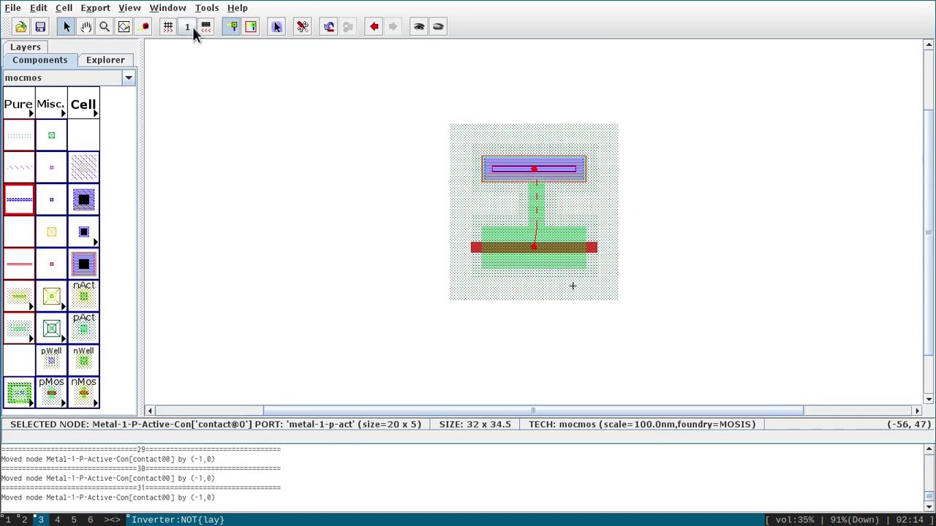
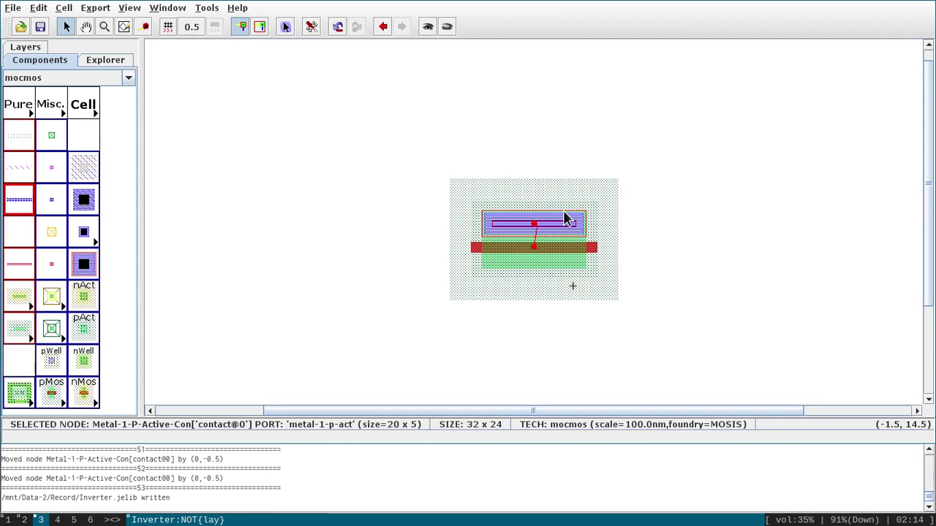
Step: Run DRC on the layout, lower the Metal-1-P-Active contact another 0.5 units and recheck the design rules
{"action": "key", "text": "F5"}
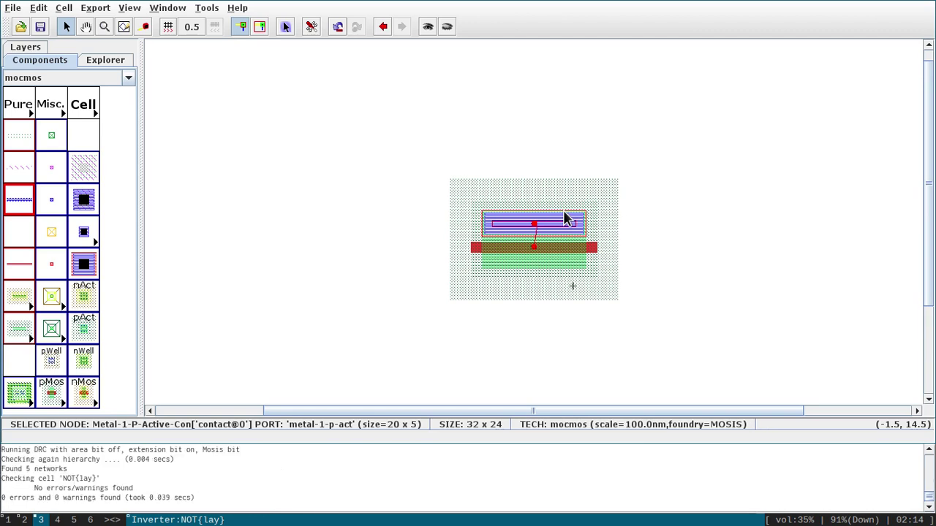
{"action": "key", "text": "Down"}
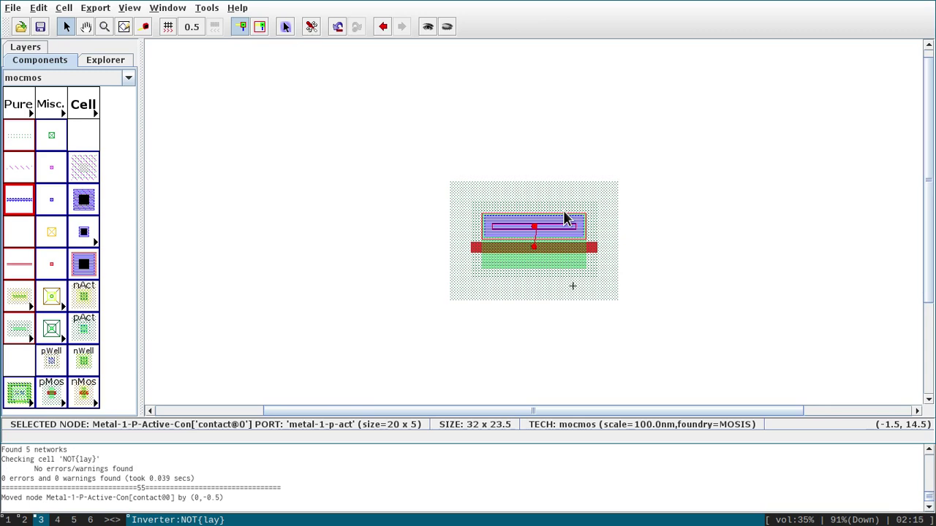
{"action": "key", "text": "F5"}
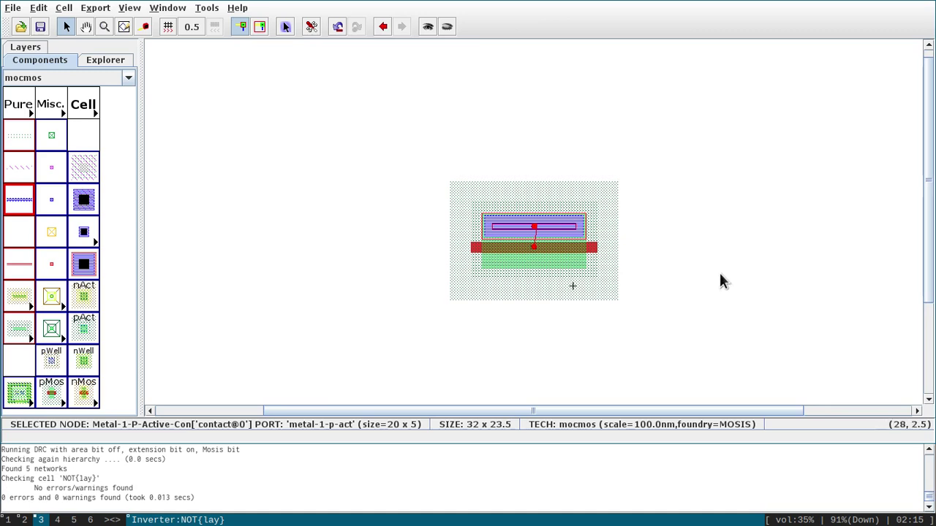
{"action": "left_click", "coordinate": [721, 276]}
{"action": "left_click", "coordinate": [505, 234]}
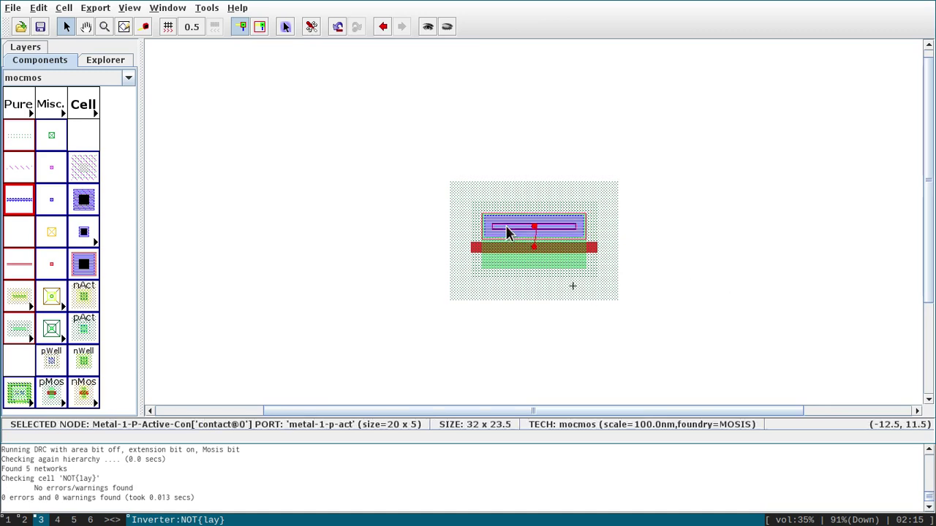
{"action": "left_click", "coordinate": [708, 316]}
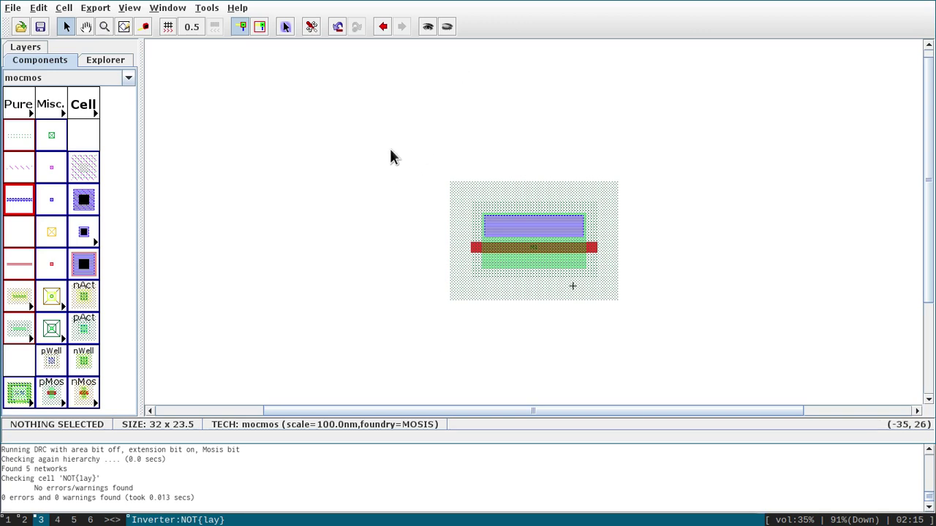
Step: Select transistor M1 together with its contact and arc and rotate them 90 degrees counterclockwise
{"action": "left_click_drag", "start_coordinate": [391, 151], "coordinate": [700, 342]}
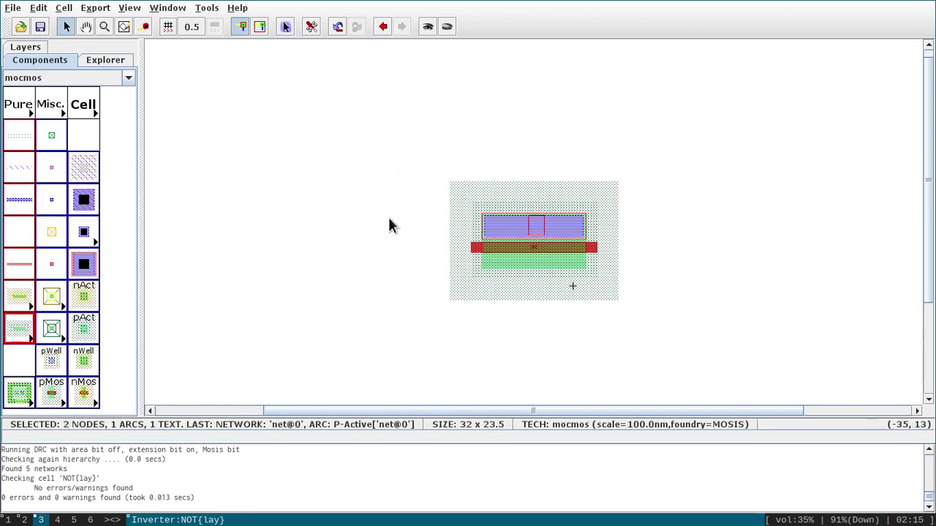
{"action": "left_click", "coordinate": [373, 169]}
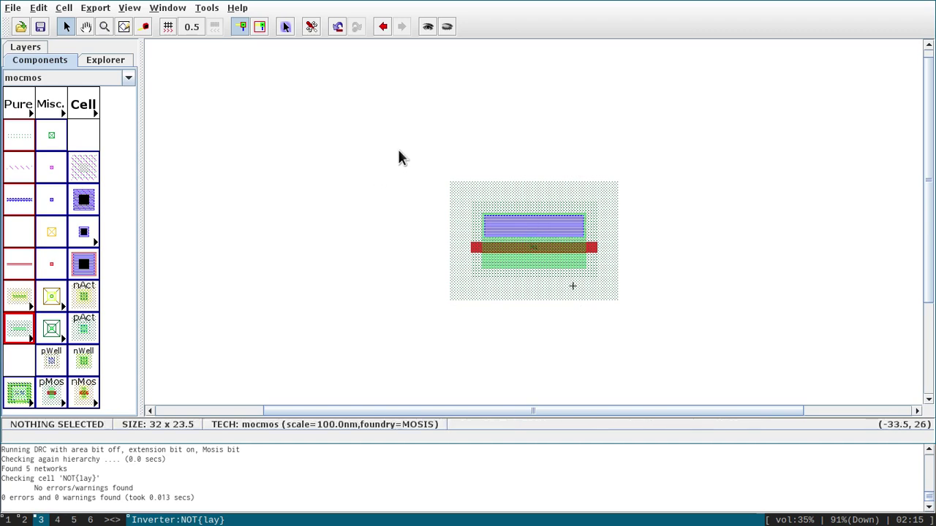
{"action": "left_click_drag", "start_coordinate": [399, 150], "coordinate": [664, 335]}
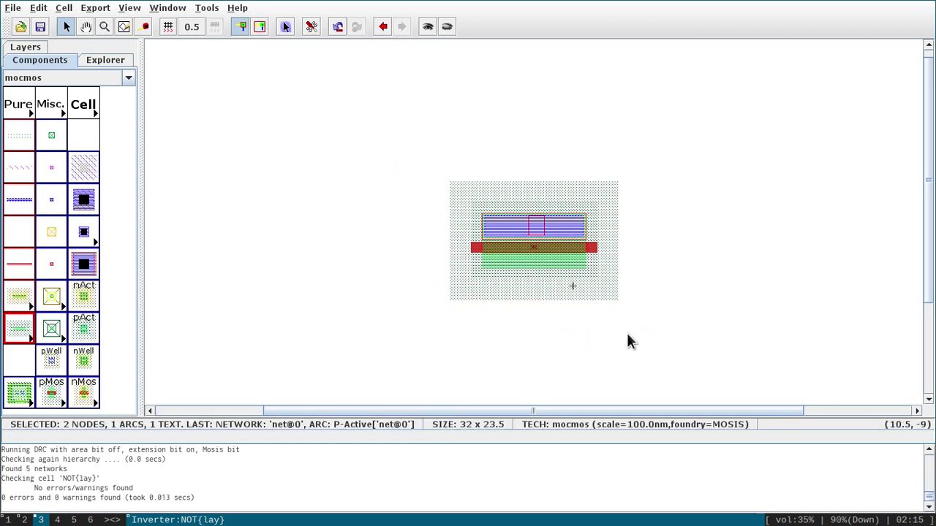
{"action": "left_click", "coordinate": [41, 8]}
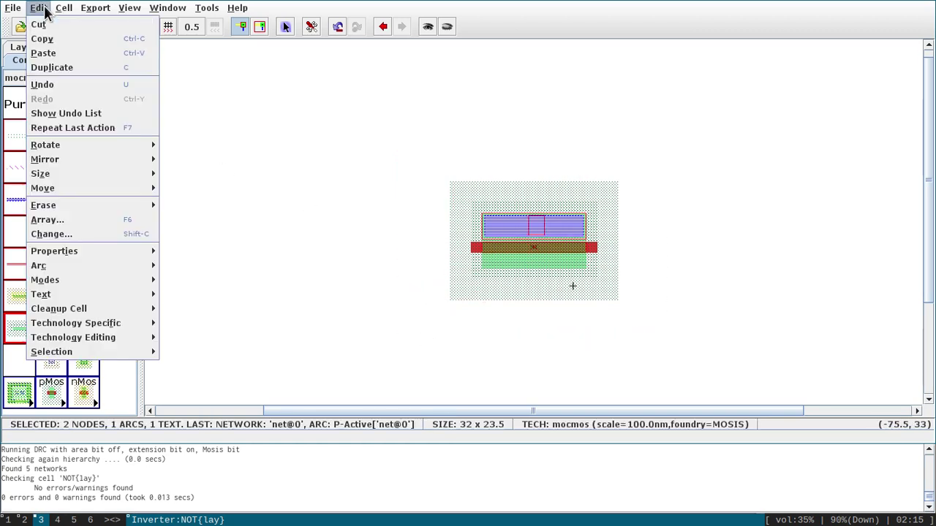
{"action": "mouse_move", "coordinate": [88, 176]}
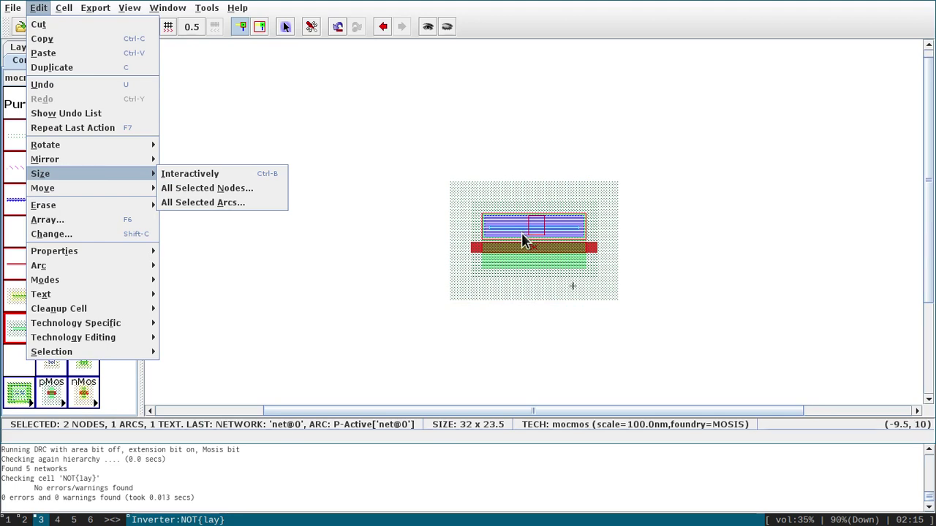
{"action": "mouse_move", "coordinate": [144, 189]}
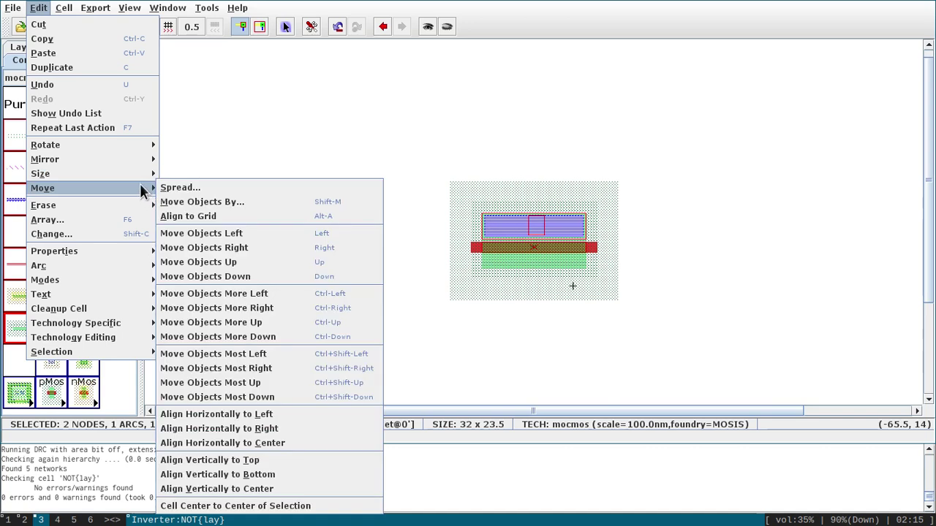
{"action": "mouse_move", "coordinate": [129, 164]}
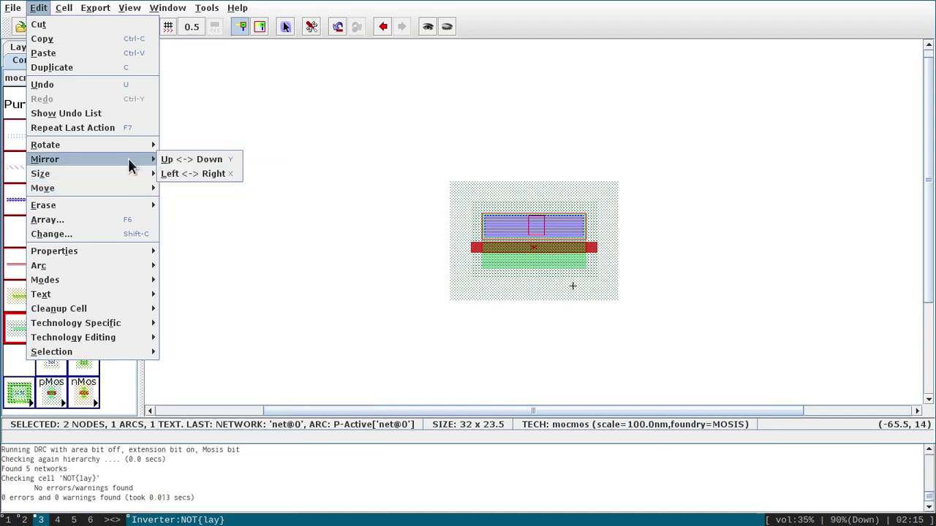
{"action": "mouse_move", "coordinate": [128, 146]}
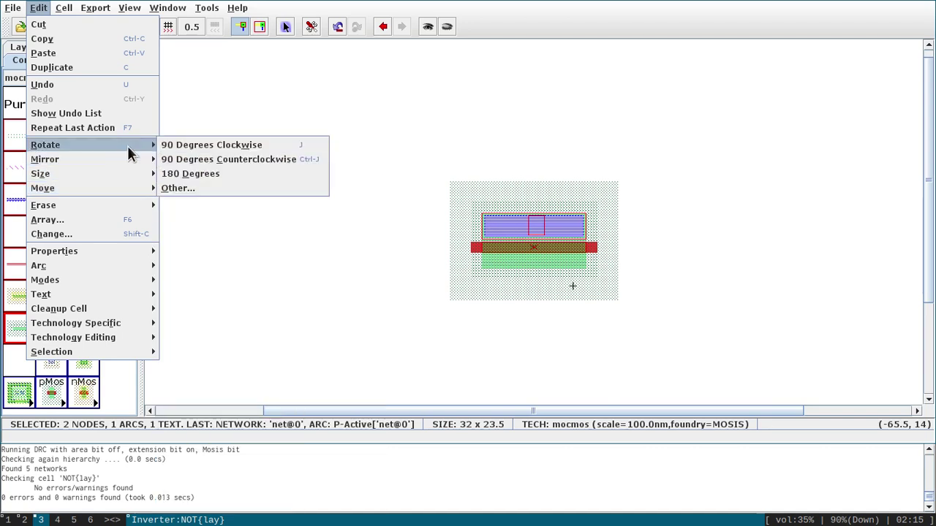
{"action": "left_click", "coordinate": [191, 158]}
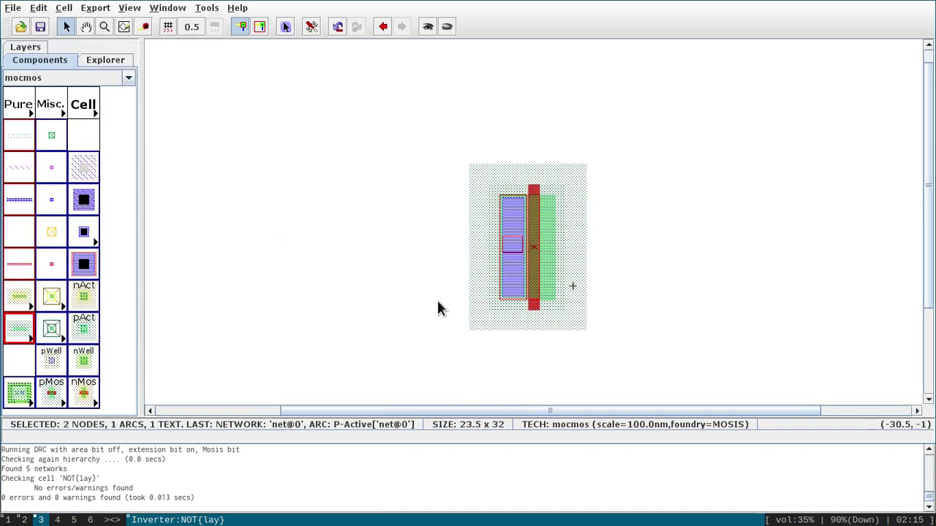
{"action": "left_click", "coordinate": [416, 270]}
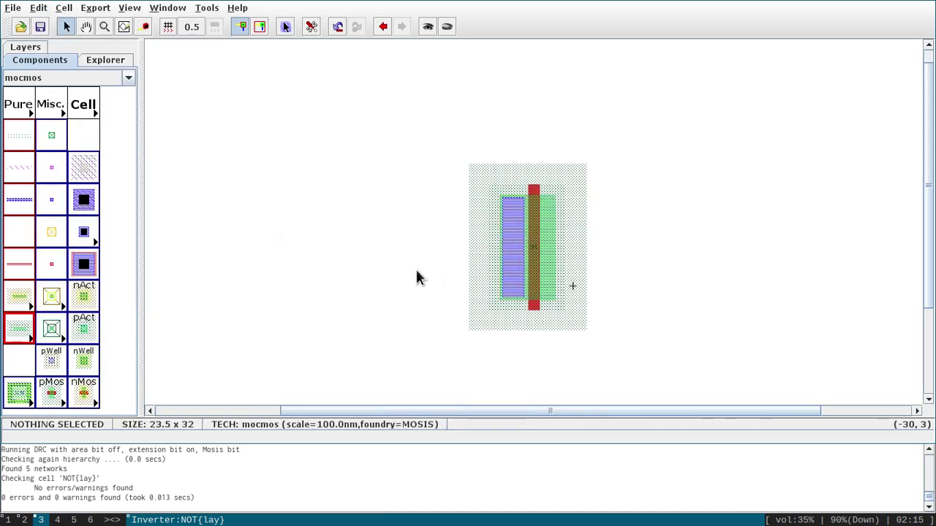
Step: Paste a copy of the Metal-1-P-Active contact to the right of M1 and wire it to M1's right diffusion with a P-Active arc
{"action": "left_click", "coordinate": [508, 277]}
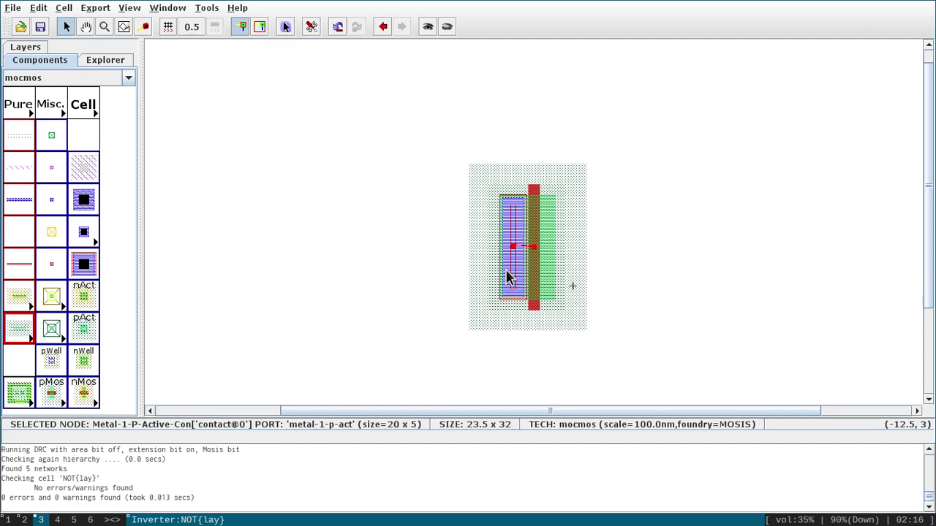
{"action": "left_click", "coordinate": [658, 283]}
{"action": "key", "text": "ctrl+v"}
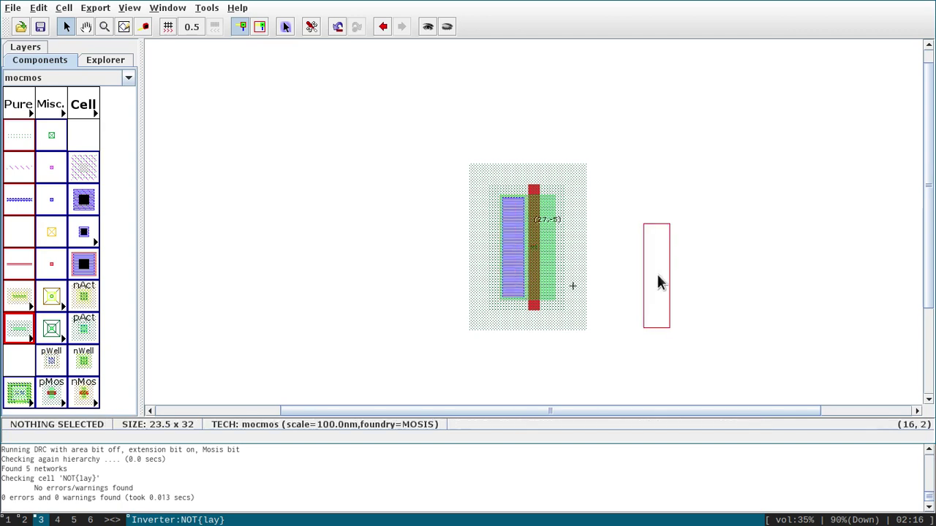
{"action": "left_click", "coordinate": [663, 256]}
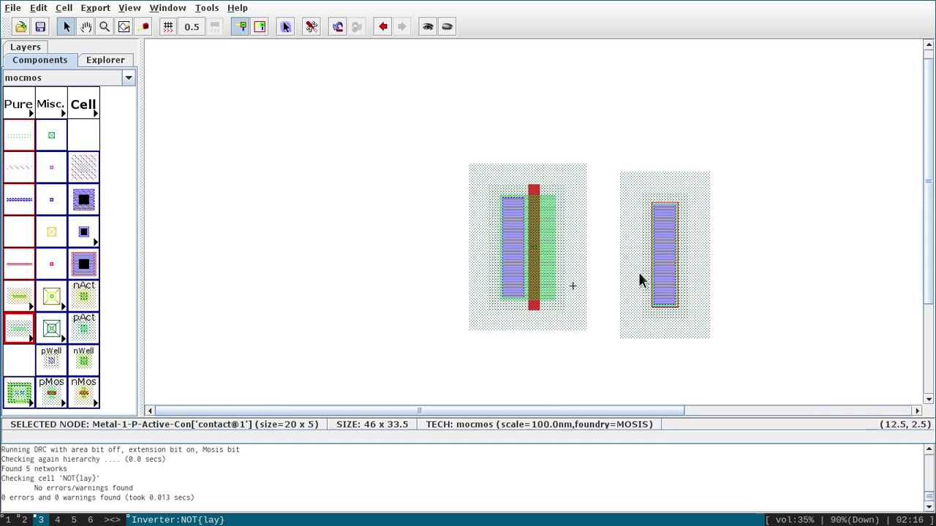
{"action": "left_click_drag", "start_coordinate": [664, 270], "coordinate": [647, 266]}
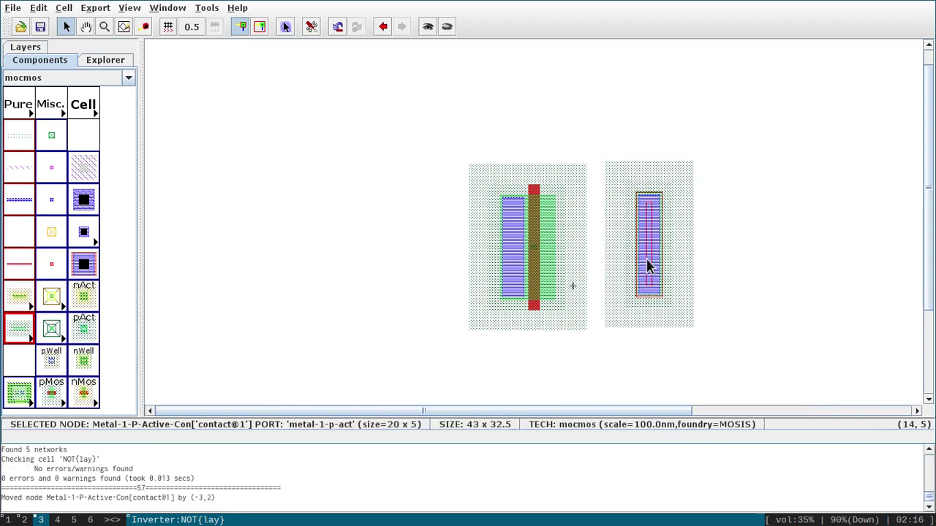
{"action": "left_click", "coordinate": [540, 255]}
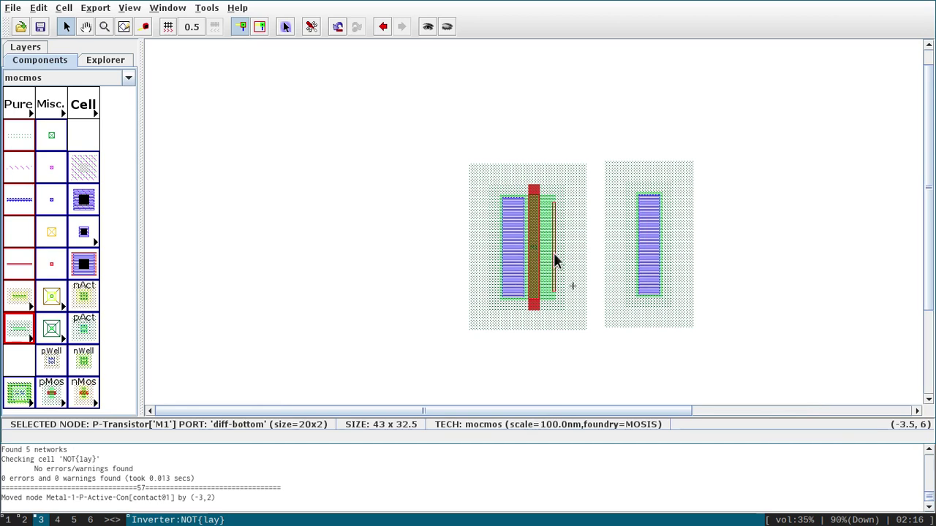
{"action": "right_click", "coordinate": [644, 252]}
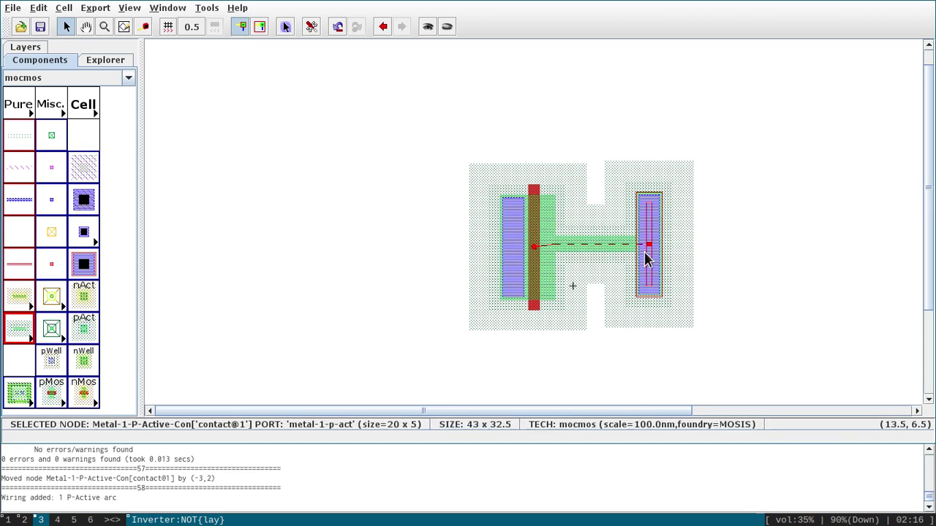
Step: Move the copied contact about 17.5 units left in 0.5-unit increments, close to M1's gate, and run DRC
{"action": "key", "text": "Left"}
{"action": "key", "text": "Left"}
{"action": "key", "text": "Left"}
{"action": "key", "text": "Left"}
{"action": "key", "text": "Left"}
{"action": "key", "text": "Left"}
{"action": "key", "text": "Left"}
{"action": "key", "text": "Left"}
{"action": "key", "text": "Left"}
{"action": "key", "text": "Left"}
{"action": "key", "text": "Left"}
{"action": "key", "text": "Left"}
{"action": "key", "text": "Left"}
{"action": "key", "text": "Left"}
{"action": "key", "text": "Left"}
{"action": "key", "text": "Left"}
{"action": "key", "text": "Left"}
{"action": "key", "text": "Left"}
{"action": "key", "text": "Left"}
{"action": "key", "text": "Left"}
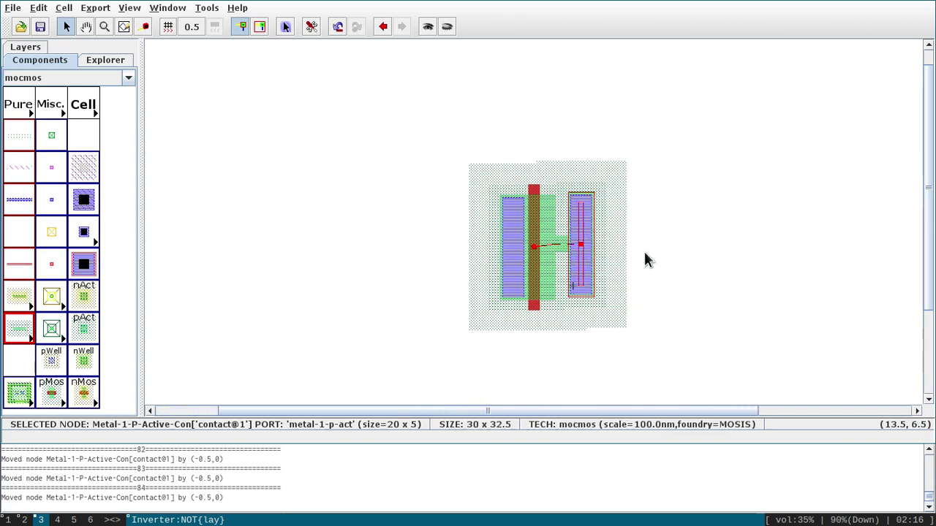
{"action": "key", "text": "Left"}
{"action": "key", "text": "Left"}
{"action": "key", "text": "Left"}
{"action": "key", "text": "Left"}
{"action": "key", "text": "Left"}
{"action": "key", "text": "Left"}
{"action": "key", "text": "Left"}
{"action": "key", "text": "Left"}
{"action": "key", "text": "Left"}
{"action": "key", "text": "Left"}
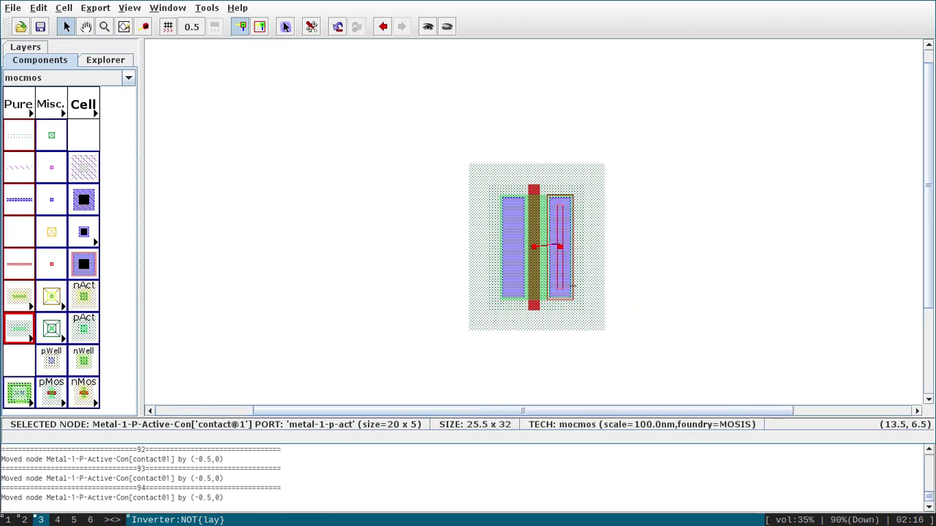
{"action": "key", "text": "Left"}
{"action": "key", "text": "F5"}
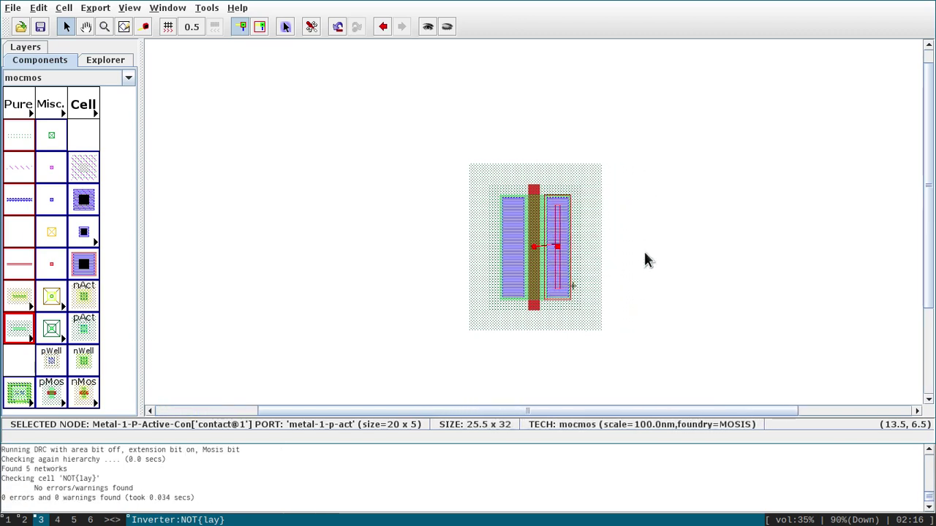
{"action": "left_click", "coordinate": [670, 302]}
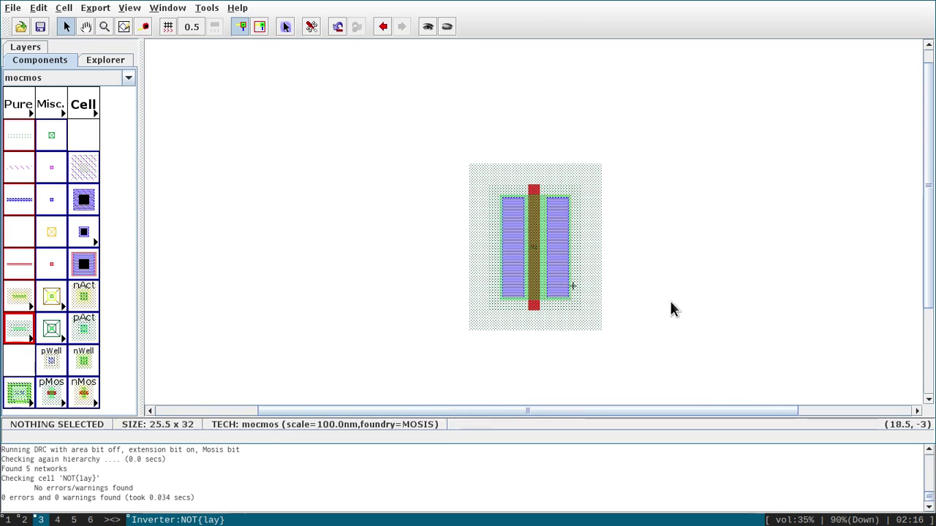
Step: Set the text size of transistor M1's name label to 3 units and move the label onto the left contact
{"action": "left_click", "coordinate": [535, 255]}
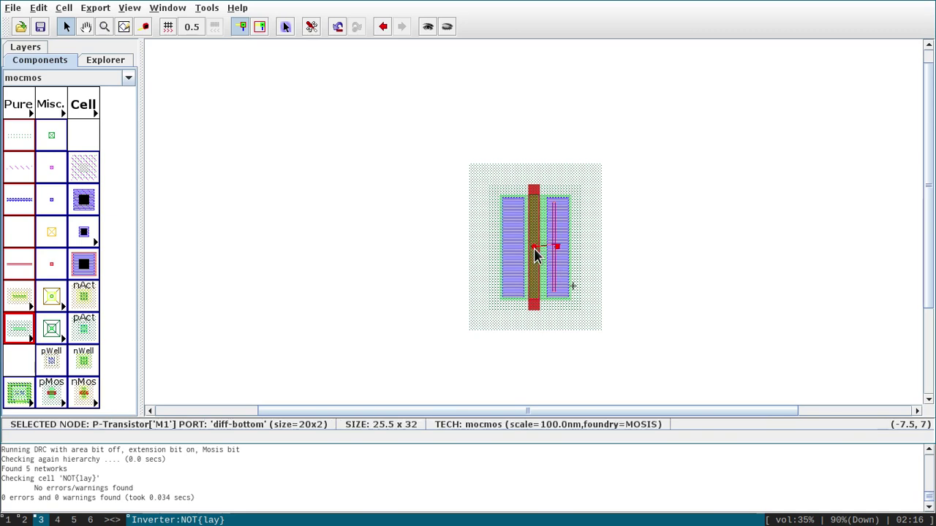
{"action": "left_click", "coordinate": [535, 256]}
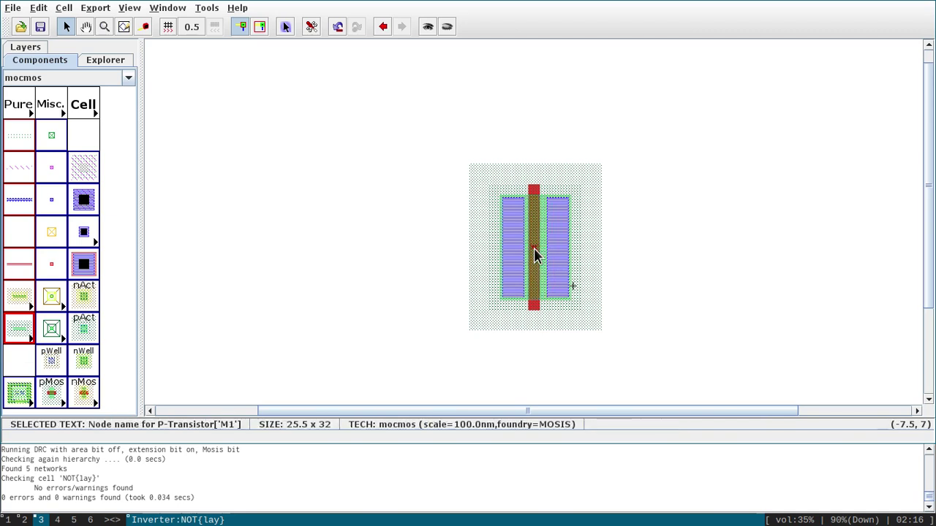
{"action": "double_click", "coordinate": [535, 255]}
{"action": "left_click", "coordinate": [159, 175]}
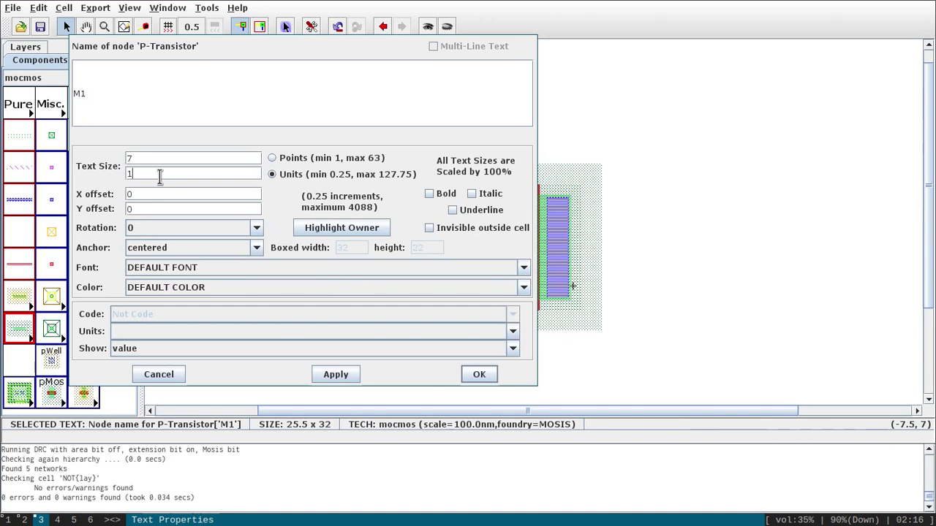
{"action": "type", "text": "3"}
{"action": "key", "text": "Return"}
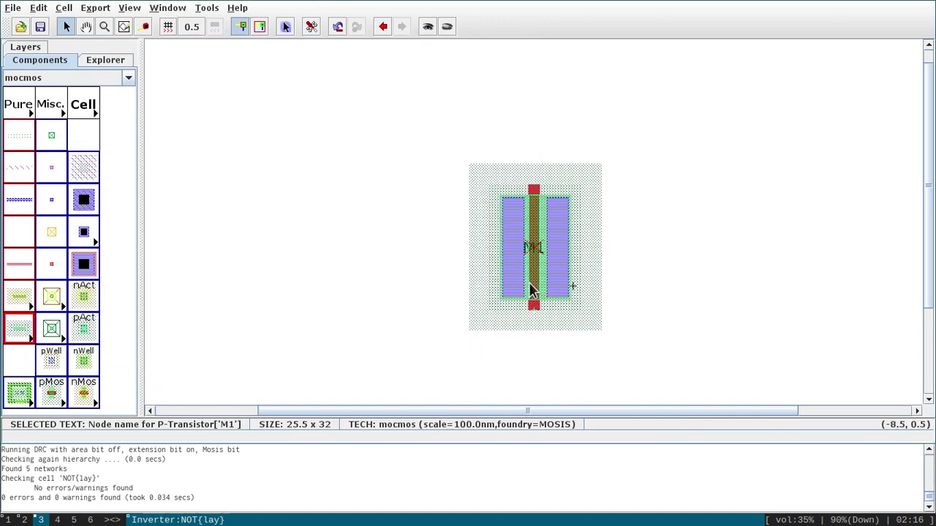
{"action": "left_click_drag", "start_coordinate": [535, 256], "coordinate": [515, 247]}
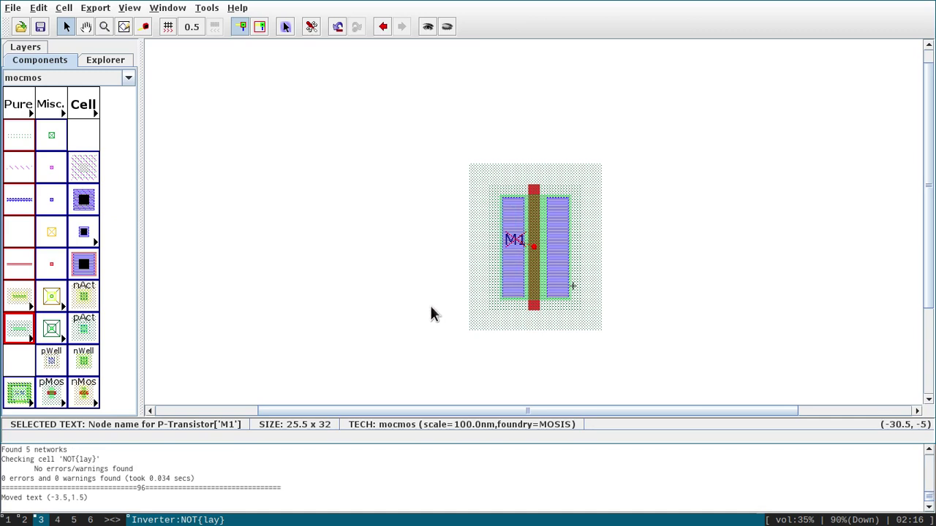
Step: Check the transistor model names in the NOT schematic and return to the NOT layout
{"action": "left_click", "coordinate": [537, 278]}
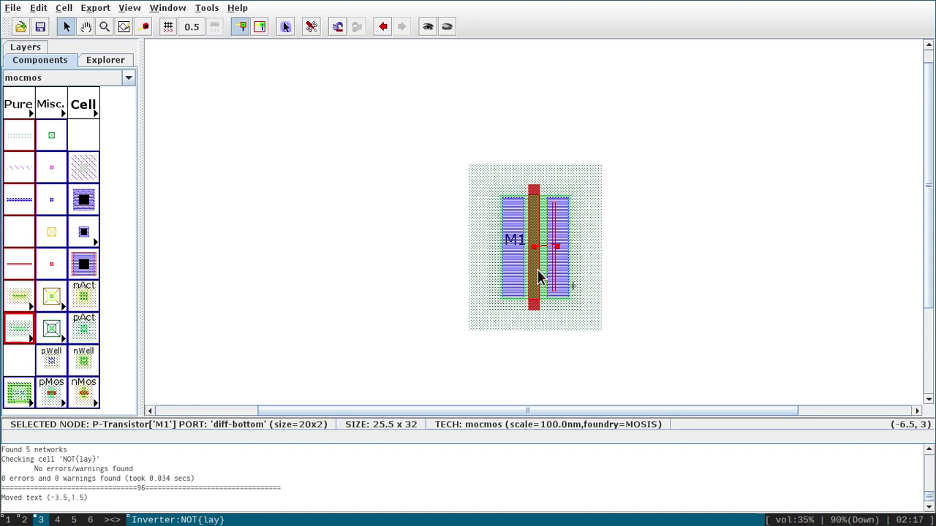
{"action": "left_click", "coordinate": [97, 60]}
{"action": "double_click", "coordinate": [103, 108]}
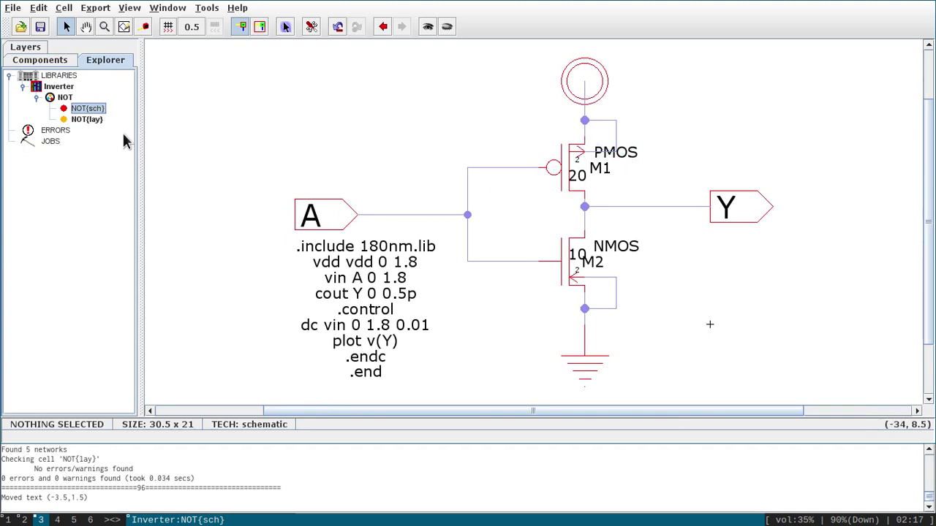
{"action": "double_click", "coordinate": [82, 119]}
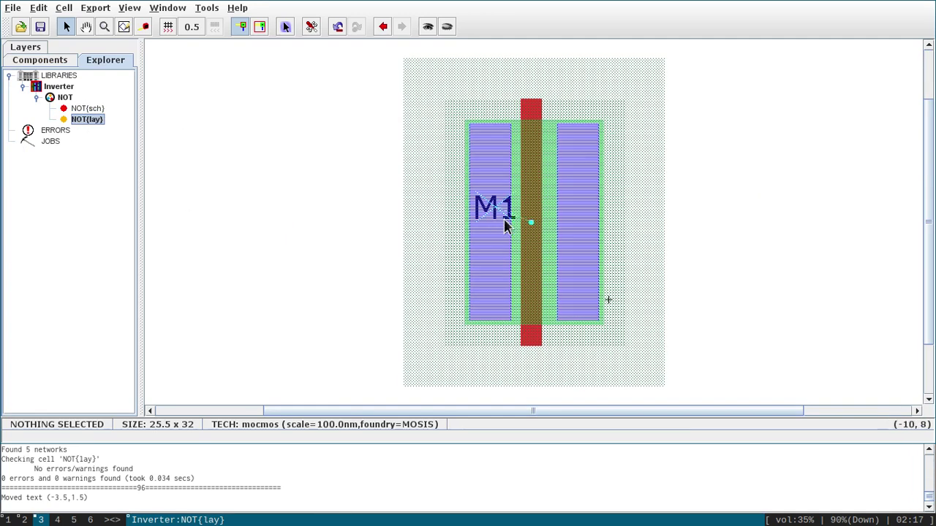
Step: Add a SPICE model to transistor M1 and move its label 6 units right and 1.5 units up
{"action": "left_click", "coordinate": [530, 235]}
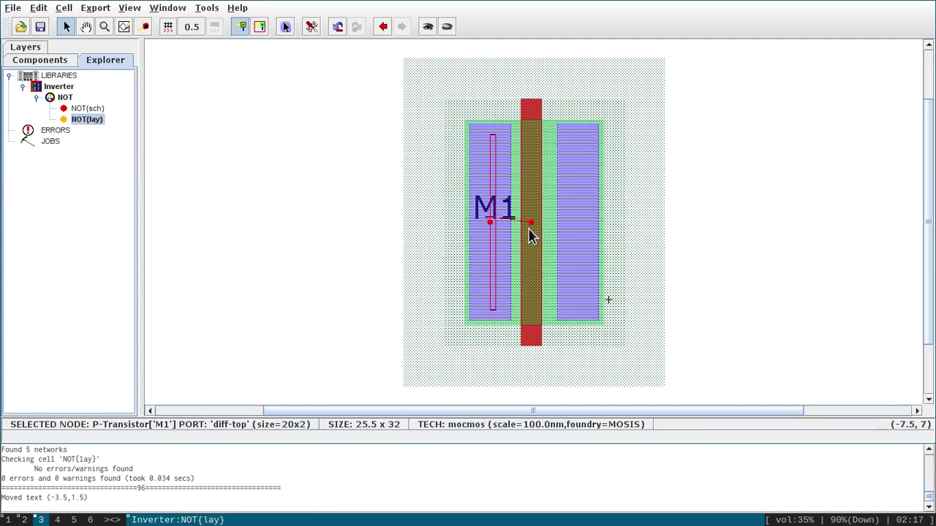
{"action": "left_click", "coordinate": [209, 9]}
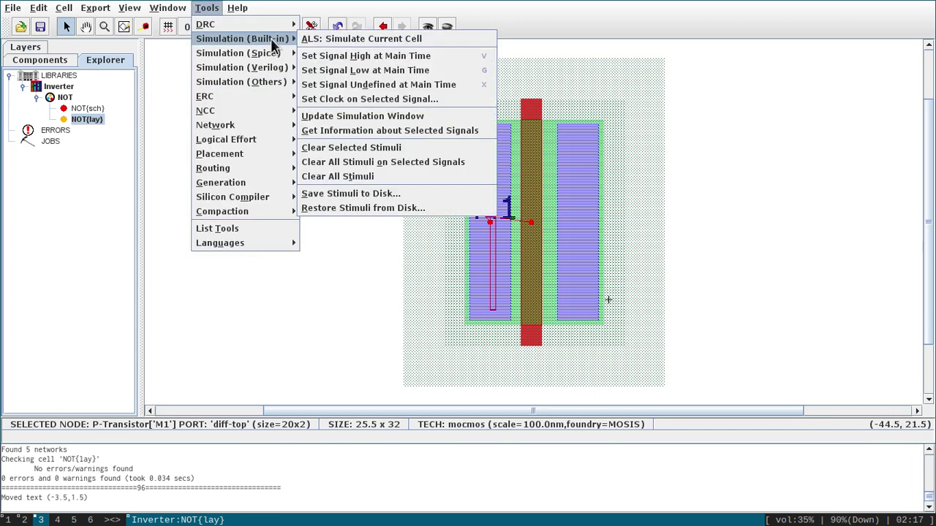
{"action": "mouse_move", "coordinate": [272, 54]}
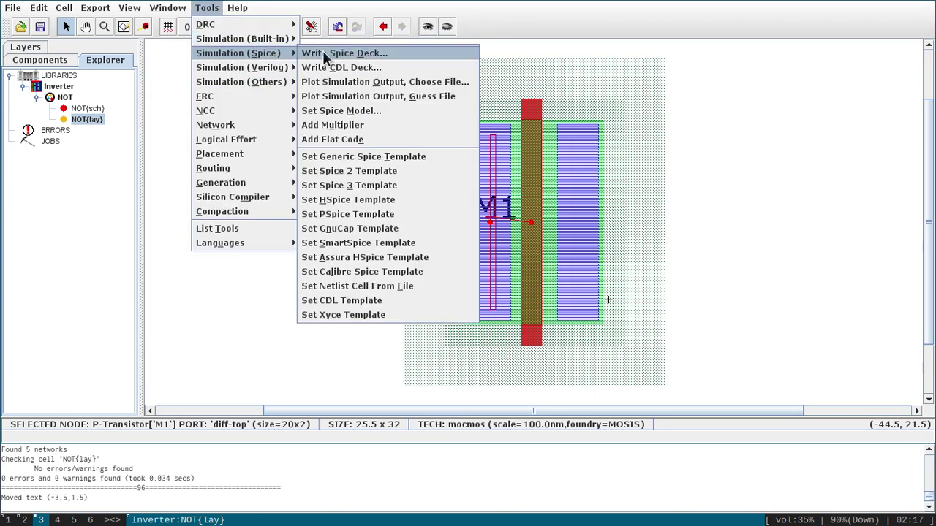
{"action": "left_click", "coordinate": [350, 110]}
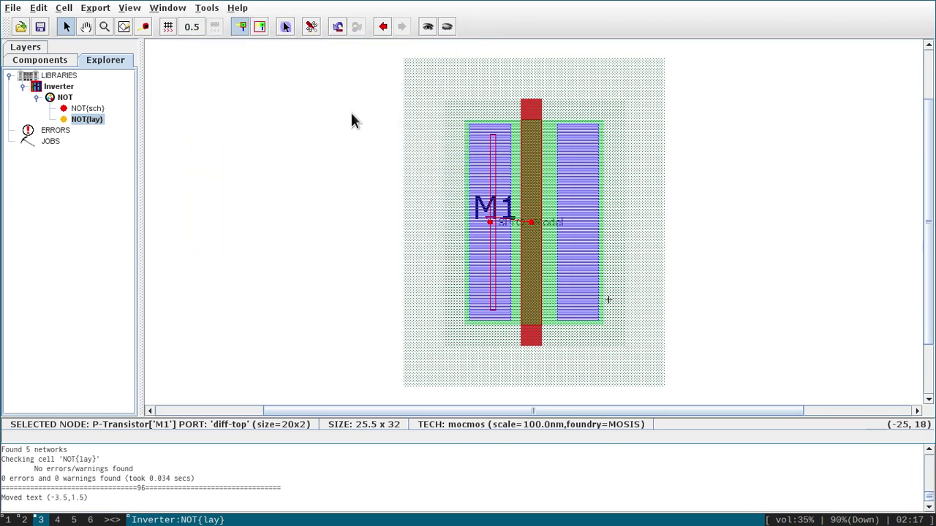
{"action": "left_click", "coordinate": [551, 231]}
{"action": "left_click_drag", "start_coordinate": [551, 231], "coordinate": [615, 218]}
Step: Set M1's SPICE model text to PMOS with a text size of 3 units
{"action": "double_click", "coordinate": [628, 223]}
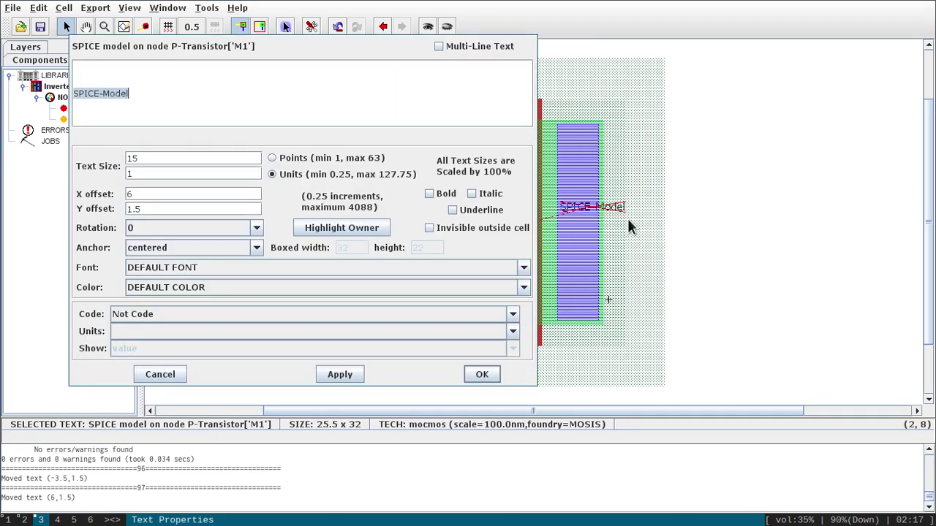
{"action": "type", "text": "PMOS"}
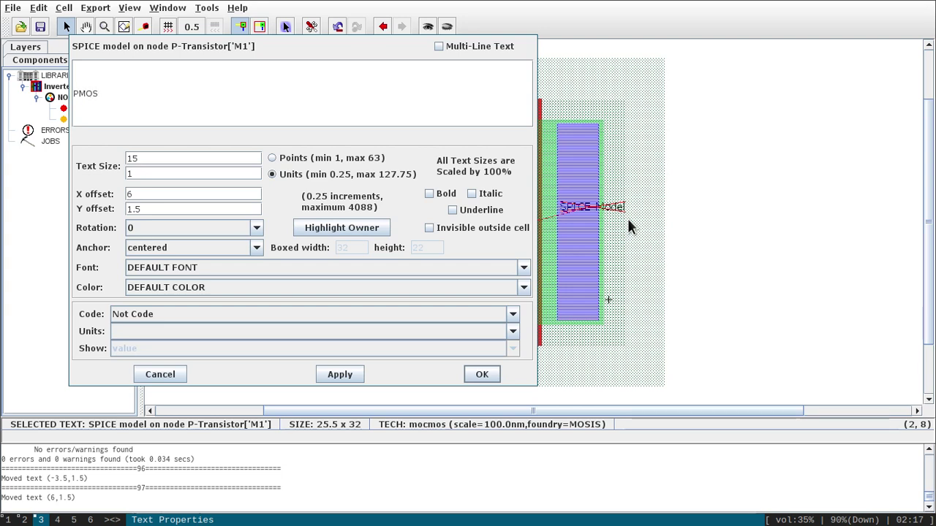
{"action": "left_click", "coordinate": [629, 227]}
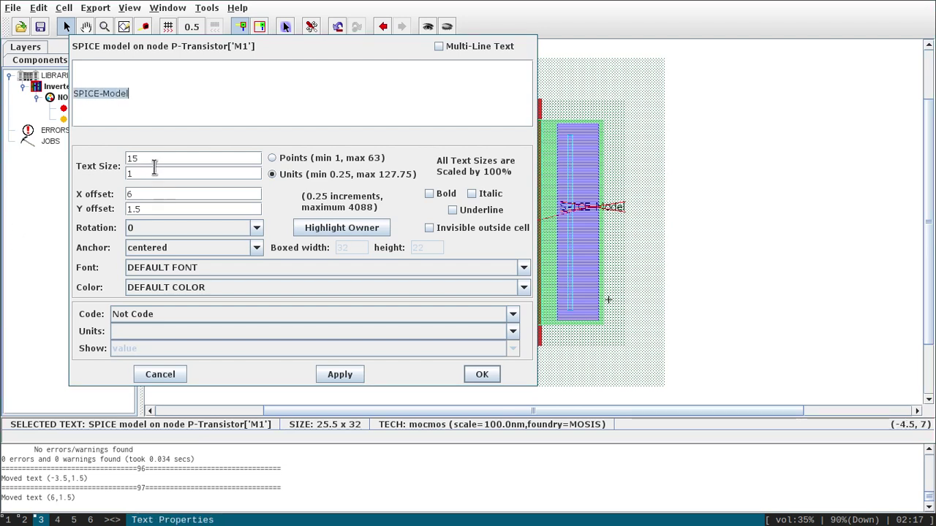
{"action": "key", "text": "BackSpace"}
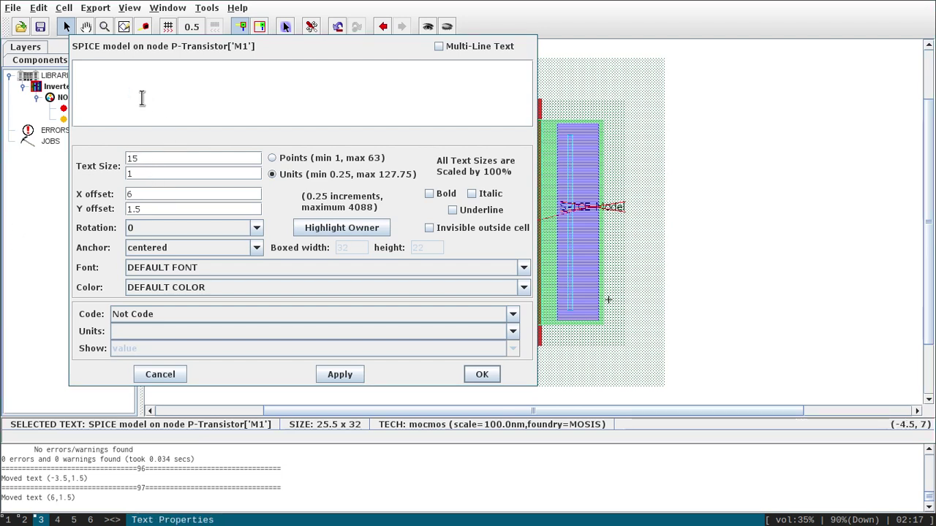
{"action": "type", "text": "PMOS"}
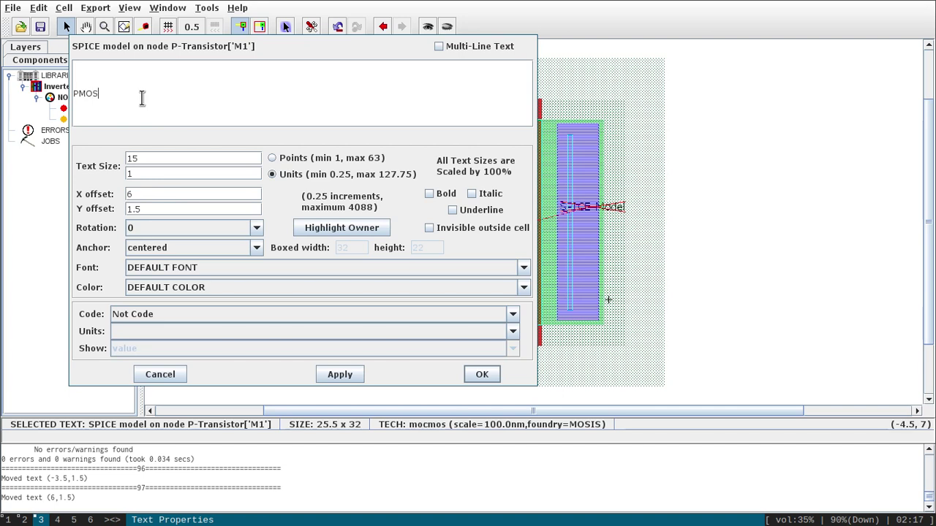
{"action": "left_click", "coordinate": [150, 172]}
{"action": "key", "text": "BackSpace"}
{"action": "type", "text": "3"}
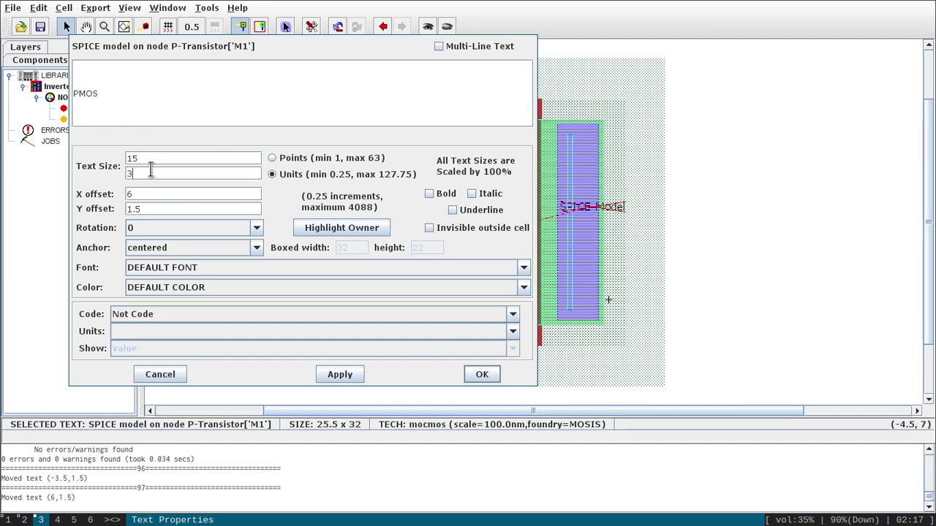
{"action": "key", "text": "Return"}
Step: Nudge the PMOS label 1 unit right over the right contact and deselect it
{"action": "key", "text": "Right"}
{"action": "key", "text": "Right"}
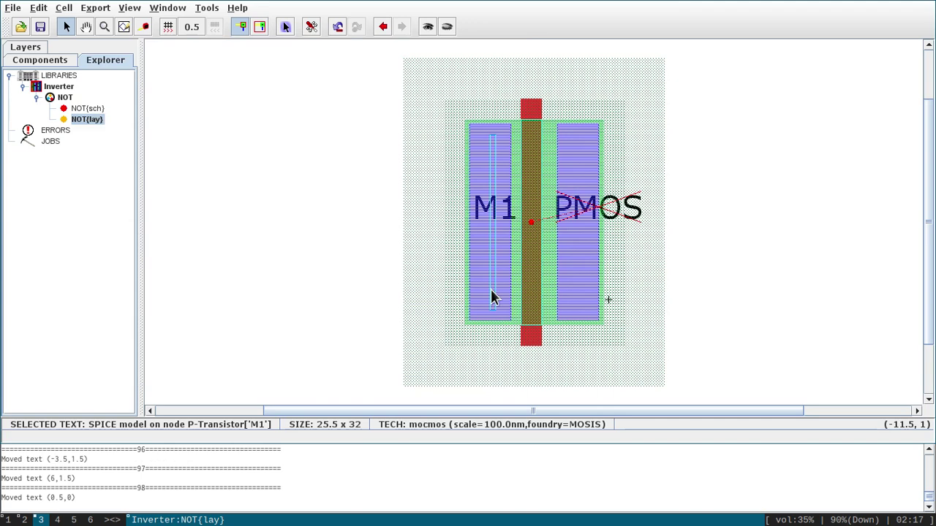
{"action": "key", "text": "Down"}
{"action": "key", "text": "Up"}
{"action": "left_click", "coordinate": [700, 262]}
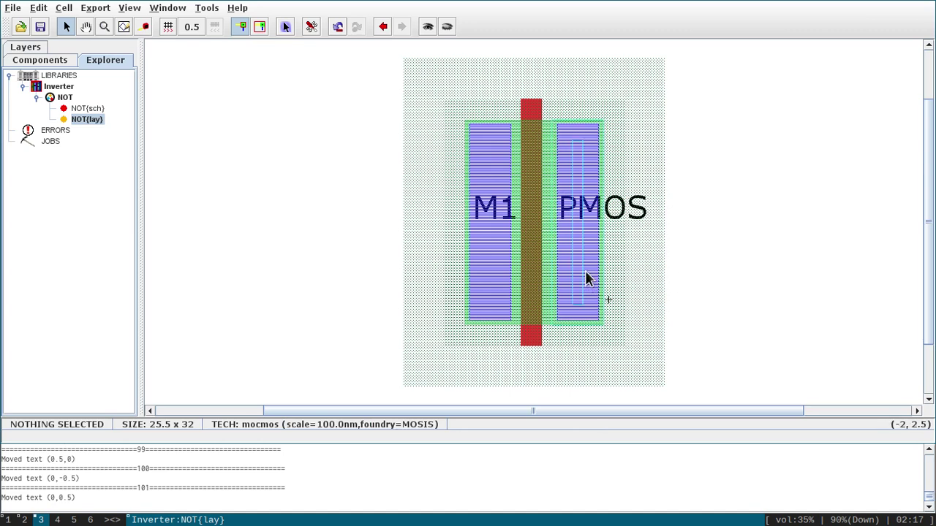
Step: Place an nMOS transistor below M1, roughly in line with its gate
{"action": "scroll", "coordinate": [500, 257], "scroll_direction": "down", "scroll_amount": 1, "text": "ctrl"}
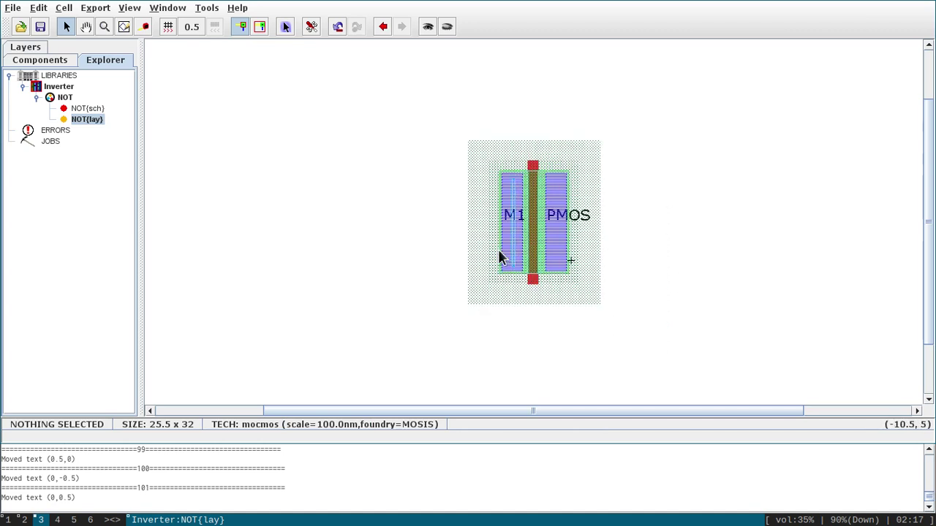
{"action": "left_click", "coordinate": [46, 57]}
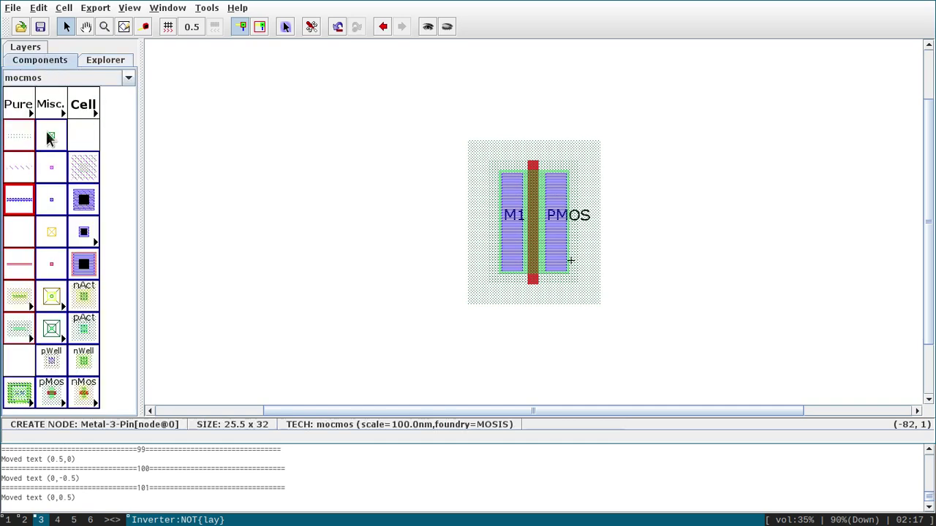
{"action": "left_click", "coordinate": [74, 390]}
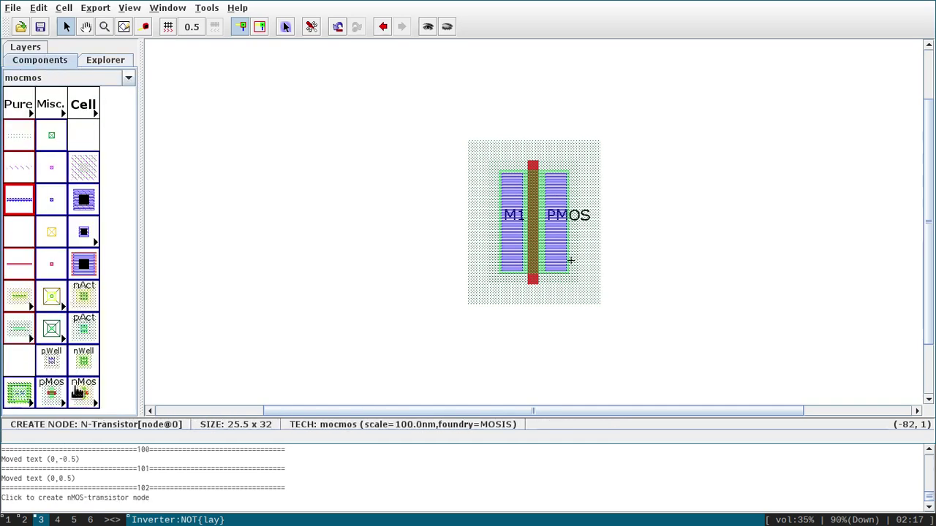
{"action": "left_click", "coordinate": [539, 369]}
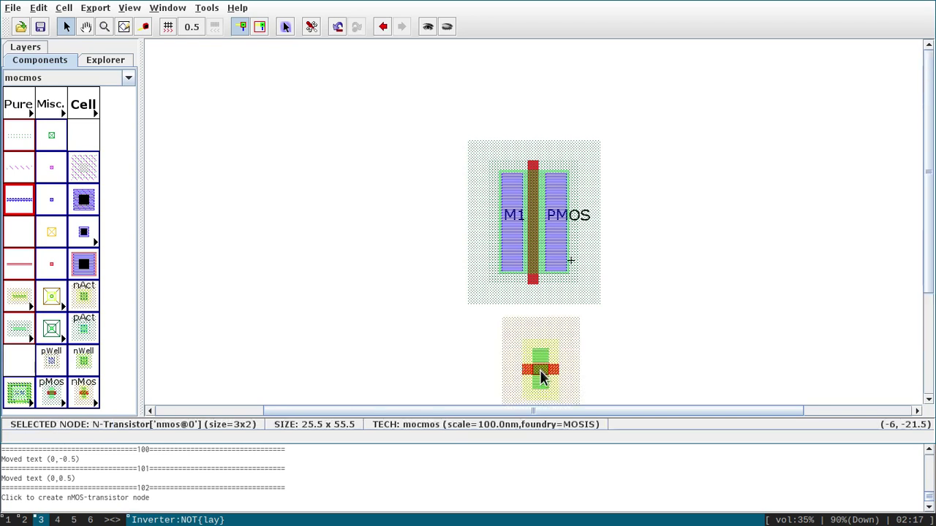
Step: Select M1 with its contacts, arcs and labels and move the group up 8.5 units in 0.5-unit increments
{"action": "key", "text": "ctrl+0"}
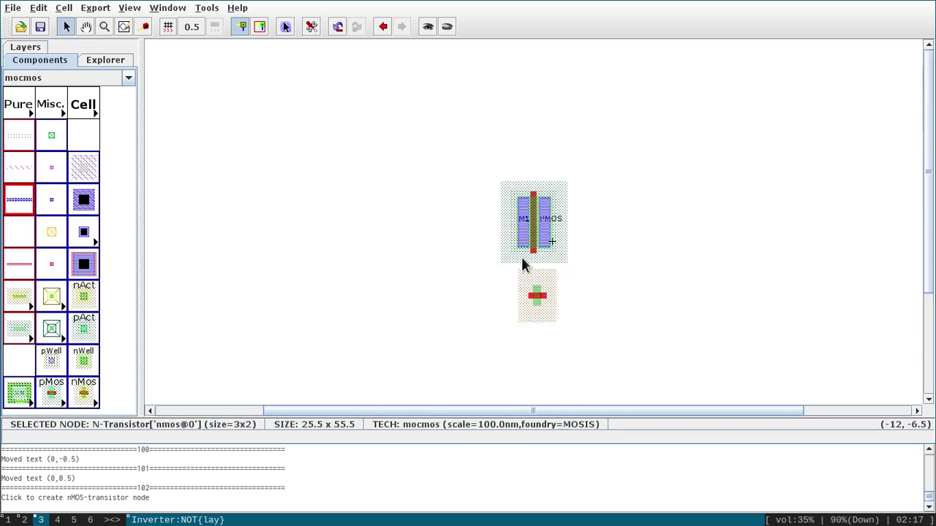
{"action": "left_click_drag", "start_coordinate": [470, 154], "coordinate": [608, 266]}
{"action": "key", "text": "Up"}
{"action": "key", "text": "Up"}
{"action": "key", "text": "Up"}
{"action": "key", "text": "Up"}
{"action": "key", "text": "Up"}
{"action": "key", "text": "Up"}
{"action": "key", "text": "Up"}
{"action": "key", "text": "Up"}
{"action": "key", "text": "Up"}
{"action": "key", "text": "Up"}
{"action": "key", "text": "Up"}
{"action": "key", "text": "Up"}
{"action": "key", "text": "Up"}
{"action": "key", "text": "Up"}
{"action": "key", "text": "Up"}
{"action": "key", "text": "Up"}
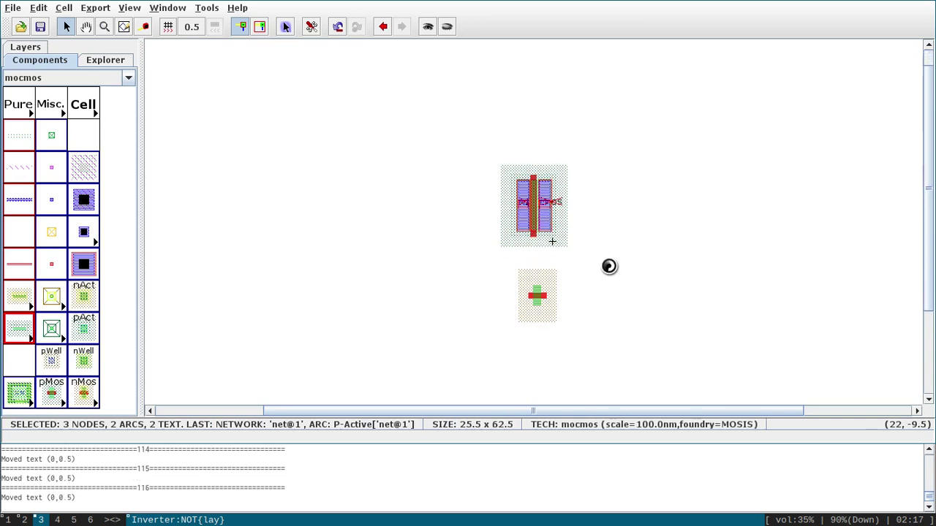
{"action": "left_click", "coordinate": [610, 320]}
Step: Name the nMOS transistor M2 and set its width to 10
{"action": "left_click", "coordinate": [536, 298]}
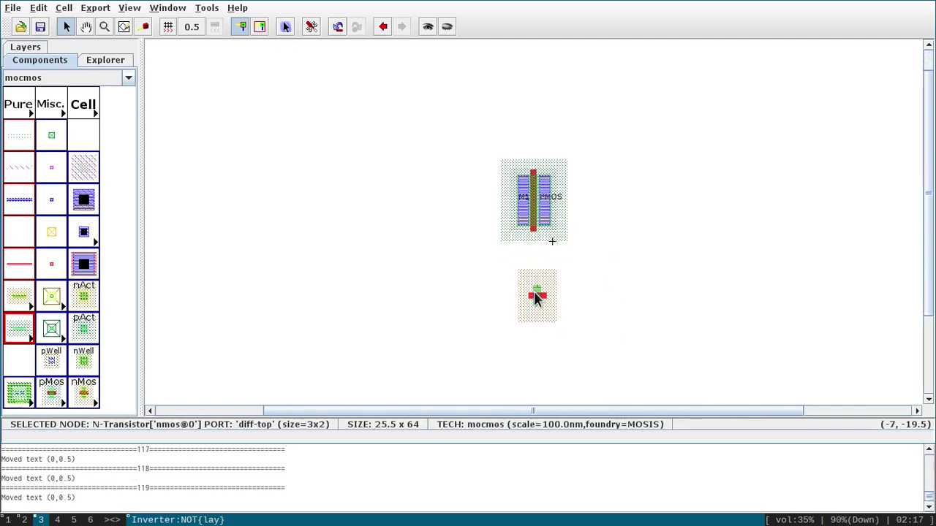
{"action": "left_click", "coordinate": [612, 320]}
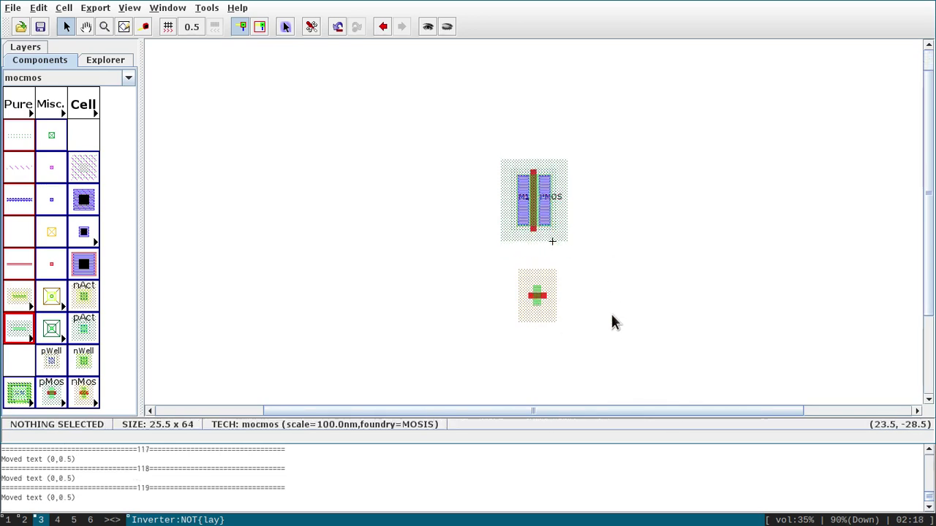
{"action": "left_click", "coordinate": [542, 301]}
{"action": "double_click", "coordinate": [542, 301]}
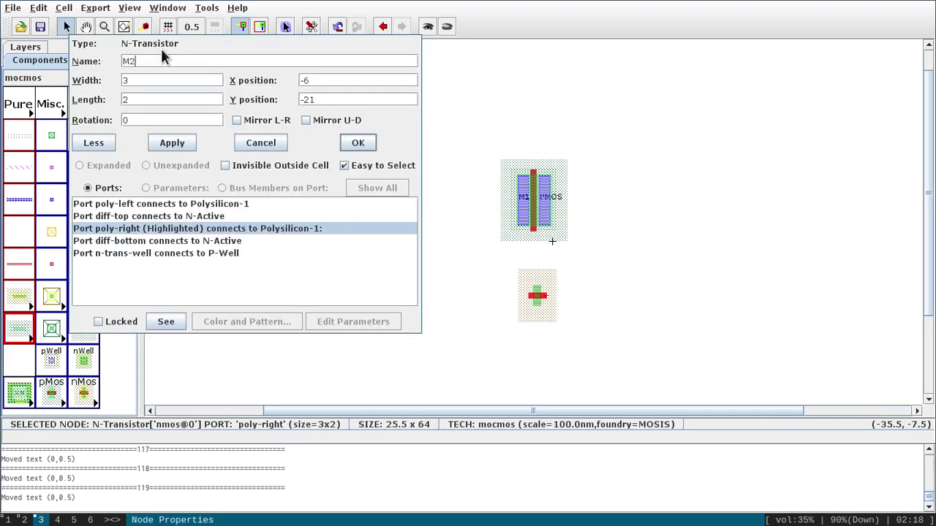
{"action": "left_click", "coordinate": [161, 79]}
{"action": "key", "text": "BackSpace"}
{"action": "type", "text": "10"}
{"action": "key", "text": "Return"}
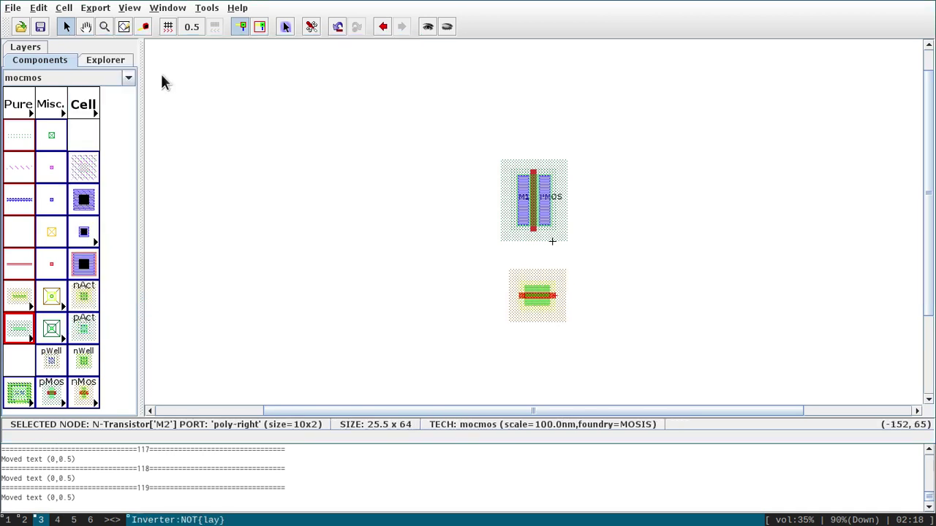
Step: Set the grid alignment to 1 unit and place a Metal-1-N-Active contact directly above transistor M2
{"action": "key", "text": "ctrl+7"}
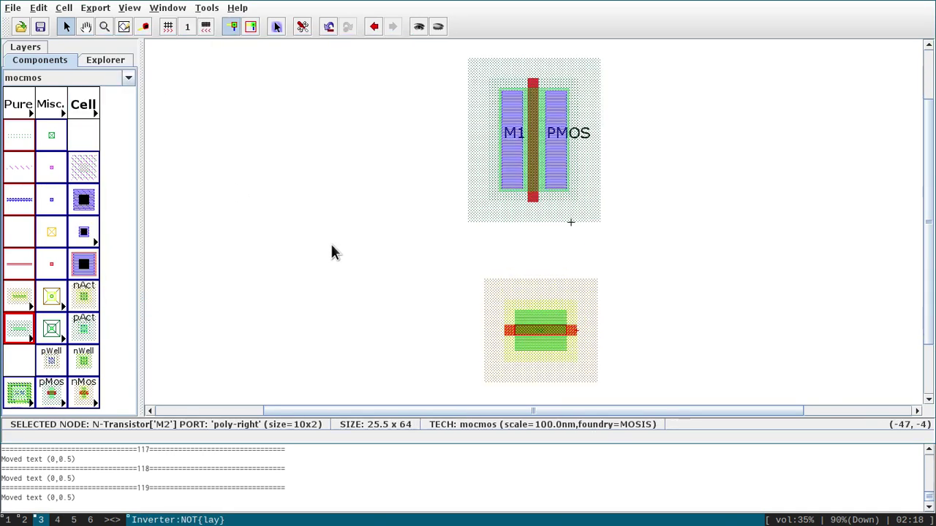
{"action": "left_click", "coordinate": [539, 337]}
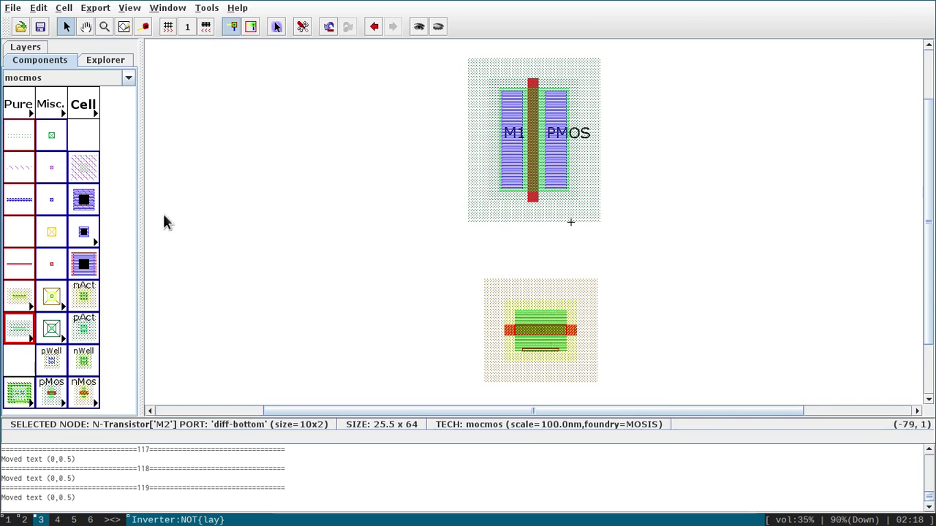
{"action": "left_click", "coordinate": [385, 327]}
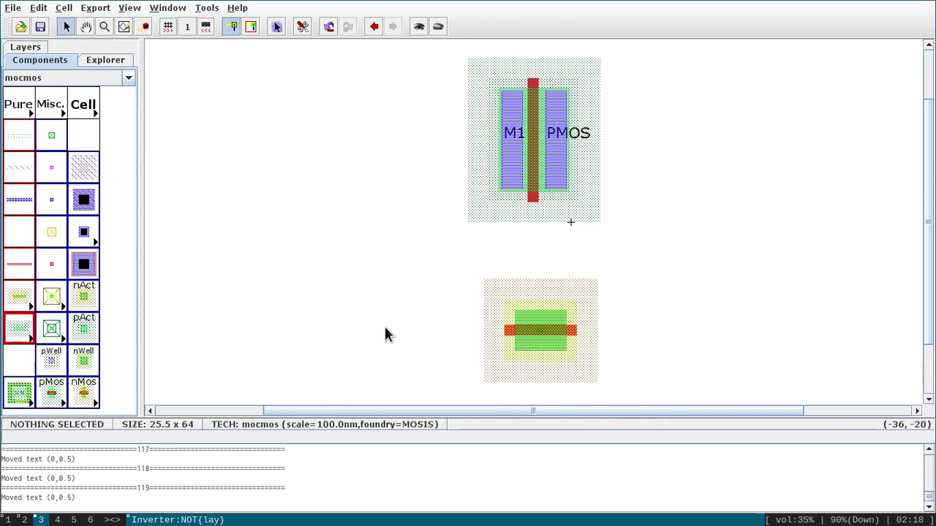
{"action": "left_click", "coordinate": [84, 303]}
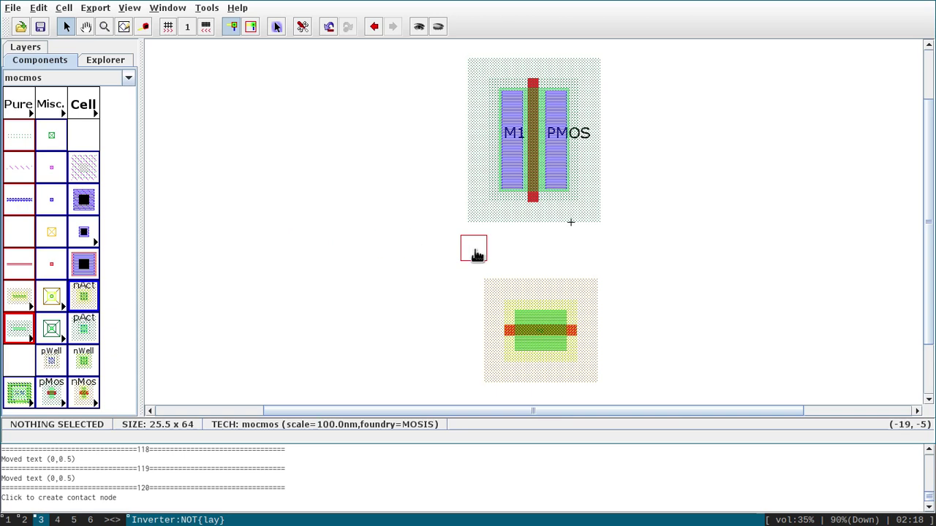
{"action": "left_click", "coordinate": [541, 266]}
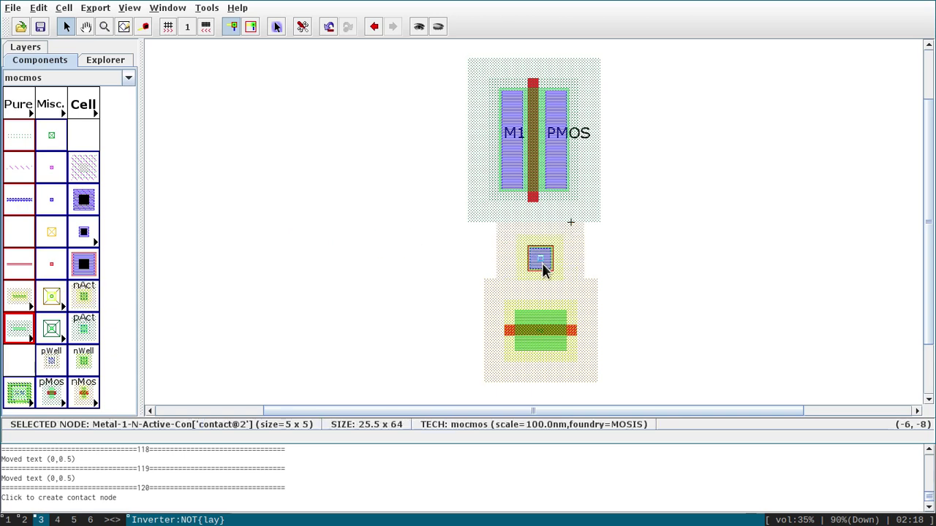
Step: Set the N-active contact's X size to 10 and connect it to M2's upper active region with an N-Active arc
{"action": "double_click", "coordinate": [541, 260]}
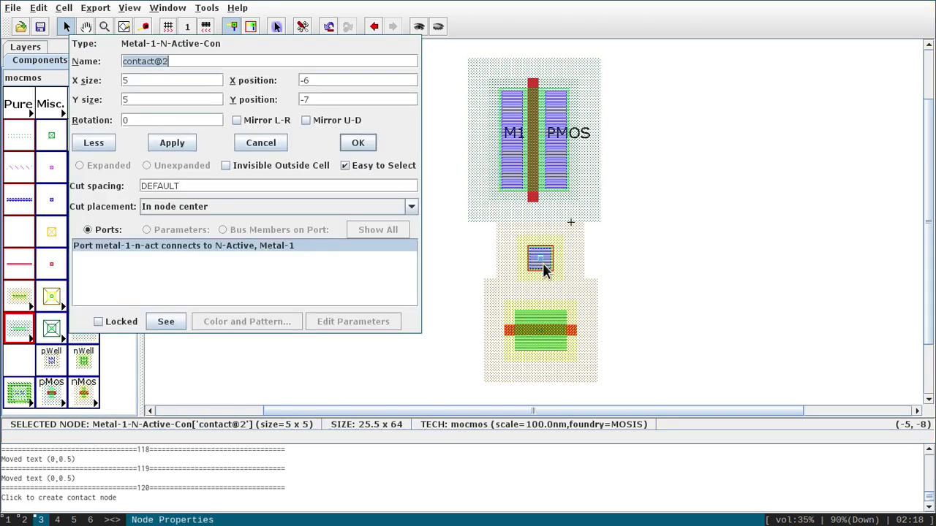
{"action": "left_click", "coordinate": [142, 81]}
{"action": "type", "text": "10"}
{"action": "key", "text": "Return"}
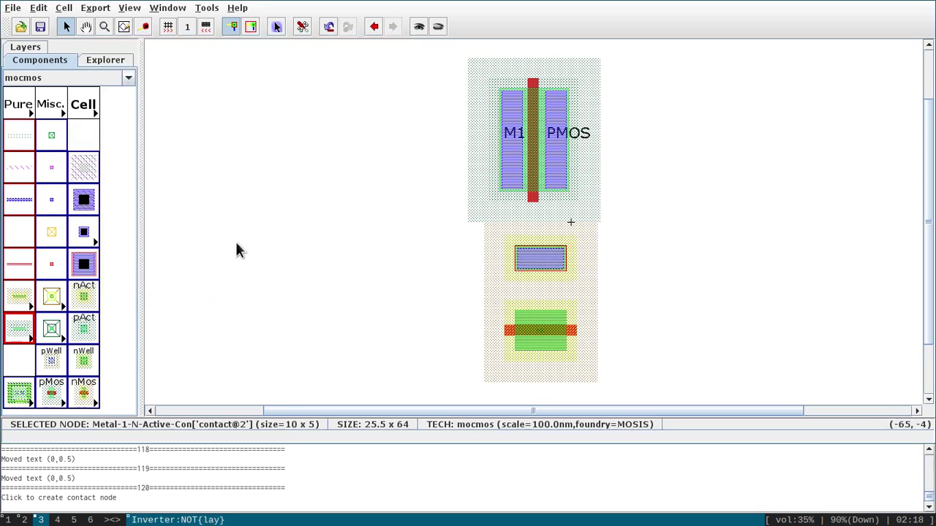
{"action": "left_click", "coordinate": [538, 326]}
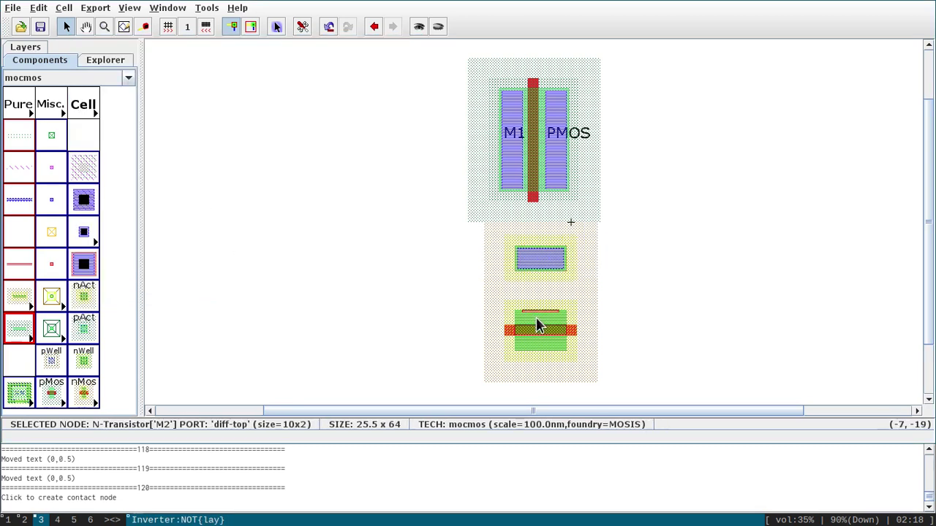
{"action": "right_click", "coordinate": [543, 263]}
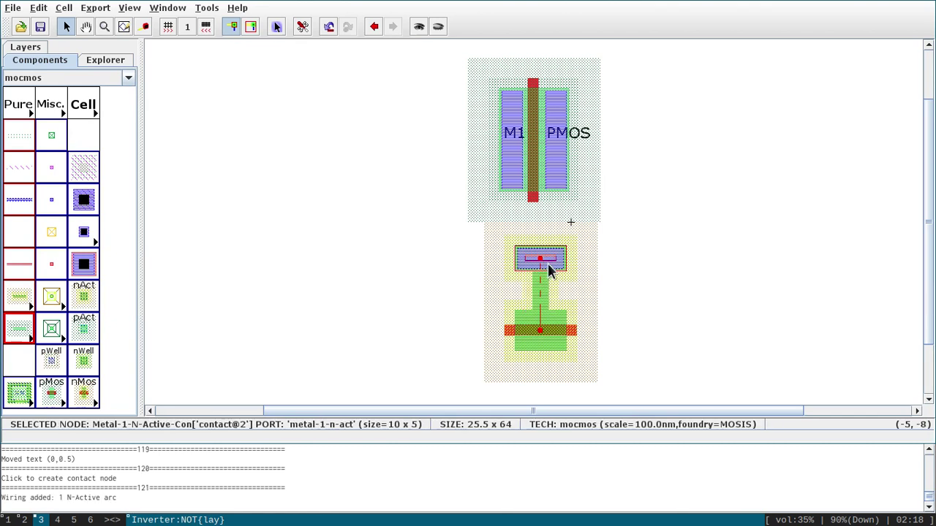
Step: Move the contact down 10 units in 1-unit increments onto M2's upper active region and run a design rule check
{"action": "key", "text": "Down"}
{"action": "key", "text": "Down"}
{"action": "key", "text": "Down"}
{"action": "key", "text": "Down"}
{"action": "key", "text": "Down"}
{"action": "key", "text": "Down"}
{"action": "key", "text": "Down"}
{"action": "key", "text": "Down"}
{"action": "key", "text": "Down"}
{"action": "key", "text": "Down"}
{"action": "key", "text": "Down"}
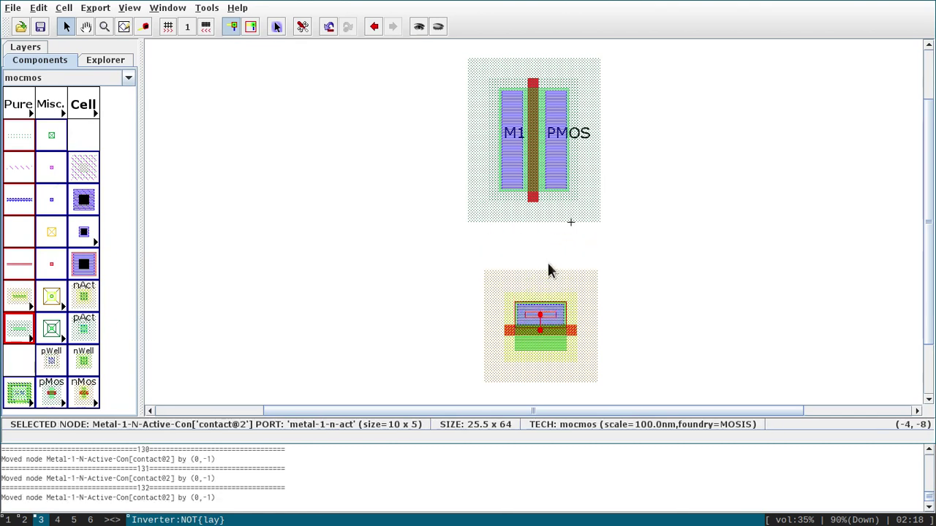
{"action": "key", "text": "Up"}
{"action": "key", "text": "Up"}
{"action": "key", "text": "Down"}
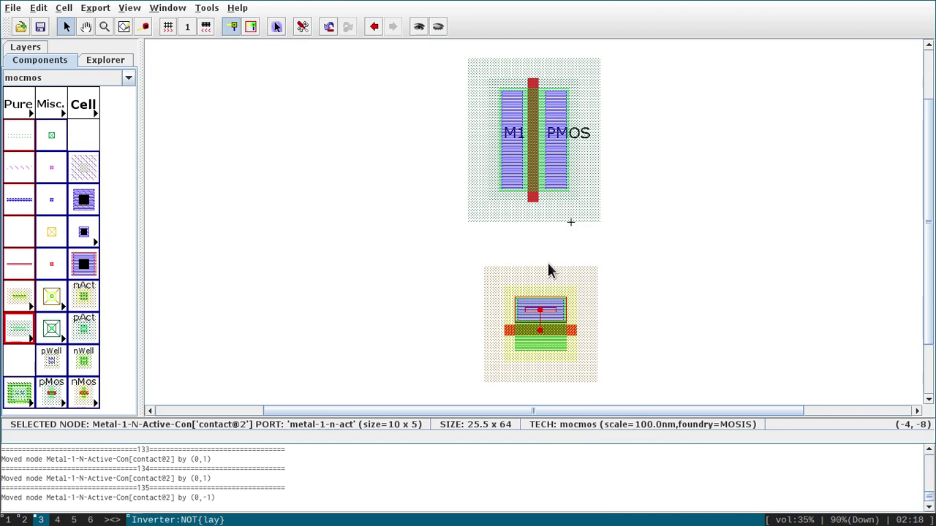
{"action": "key", "text": "F5"}
{"action": "left_click", "coordinate": [632, 322]}
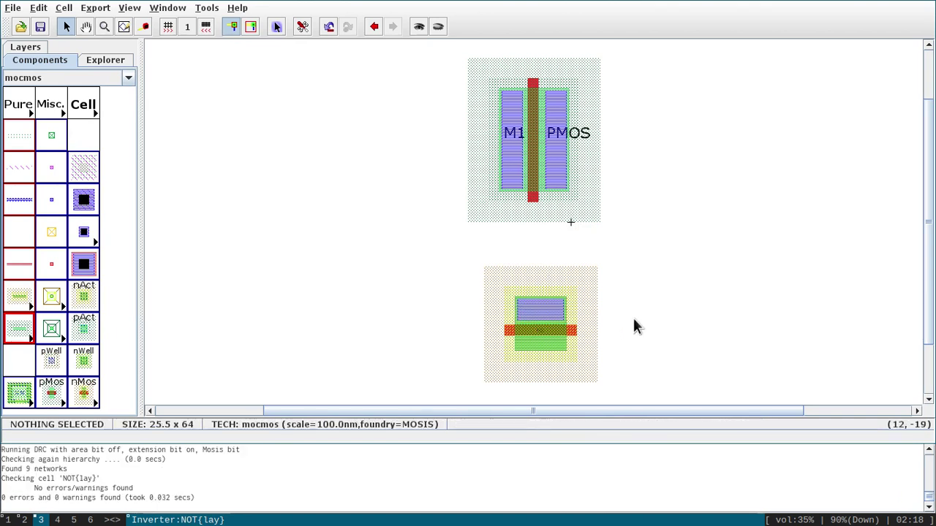
Step: Select M2 with its contact, arc and label and rotate the group 90 degrees counterclockwise
{"action": "left_click_drag", "start_coordinate": [453, 251], "coordinate": [633, 391]}
{"action": "left_click", "coordinate": [38, 8]}
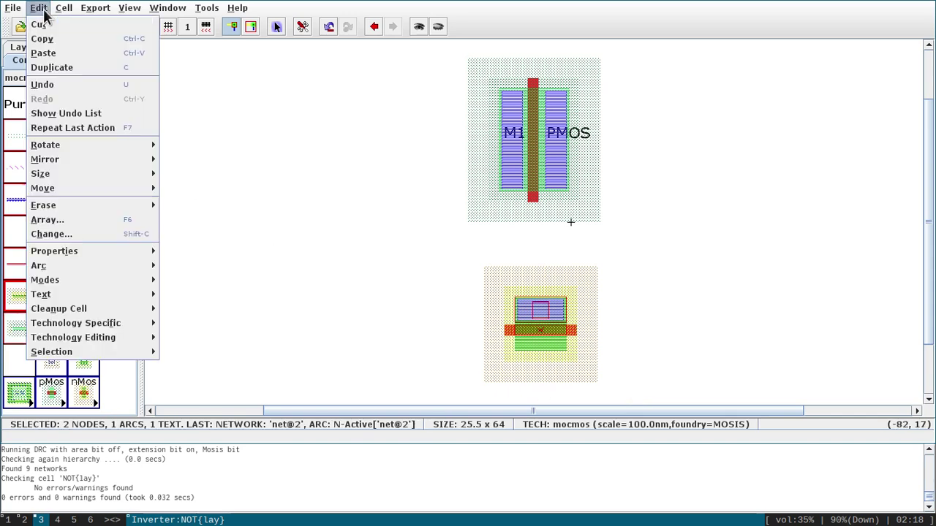
{"action": "mouse_move", "coordinate": [152, 162]}
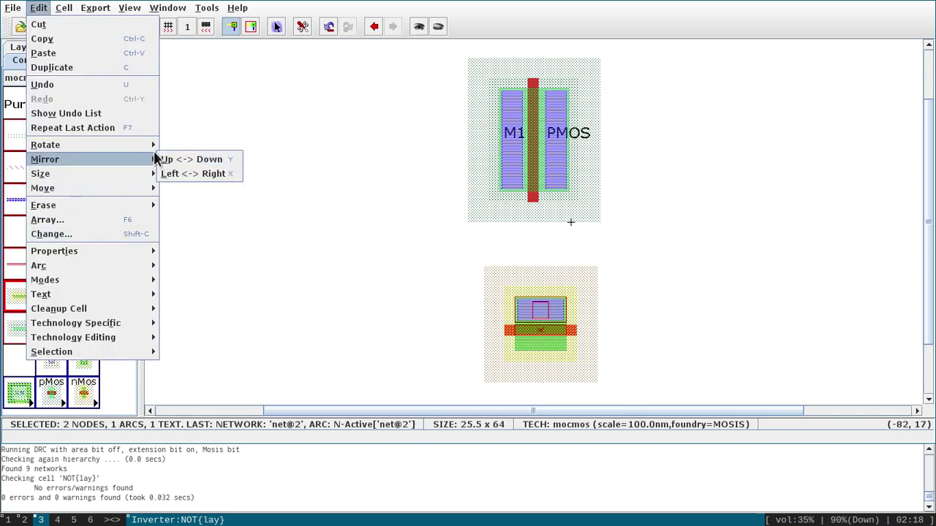
{"action": "mouse_move", "coordinate": [153, 147]}
{"action": "left_click", "coordinate": [192, 158]}
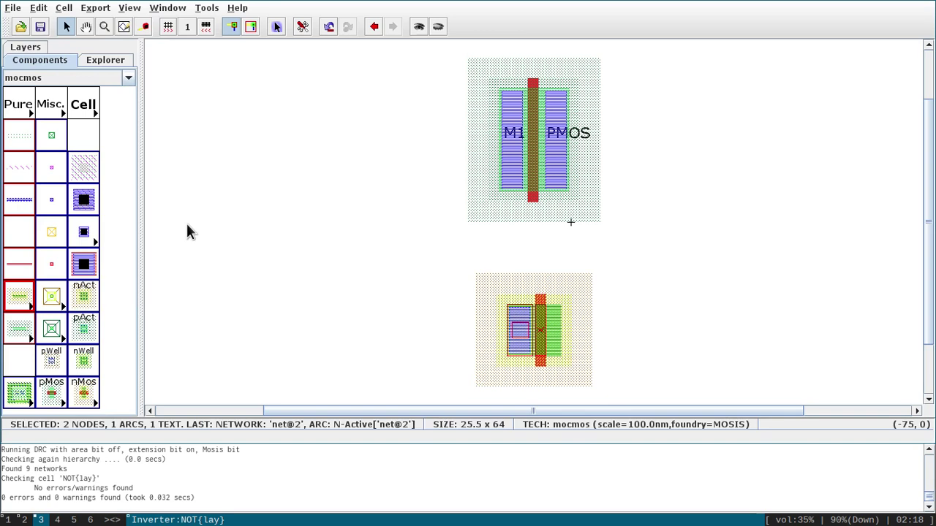
Step: Move the M2 group up 19 units to M1's gate and left 1 unit to compare the gate alignment
{"action": "key", "text": "Up"}
{"action": "key", "text": "Up"}
{"action": "key", "text": "Up"}
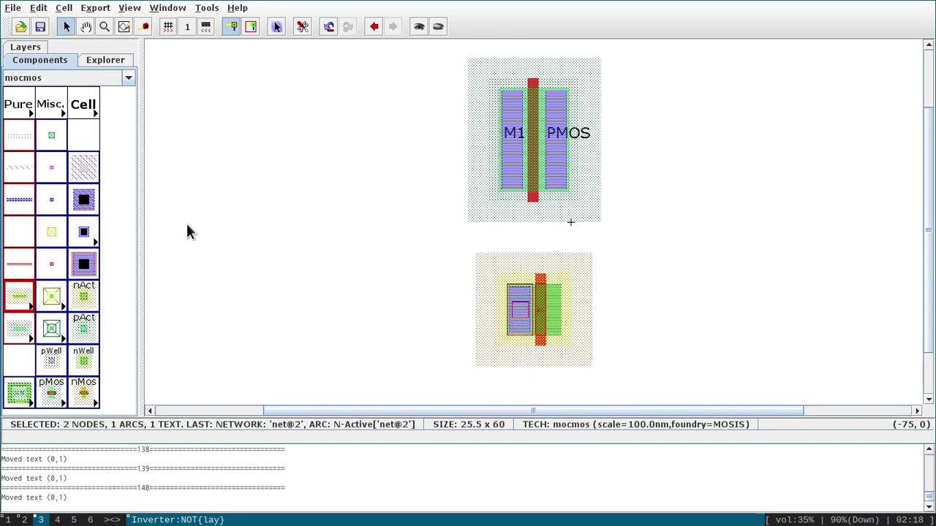
{"action": "key", "text": "Up"}
{"action": "key", "text": "Up"}
{"action": "key", "text": "Up"}
{"action": "key", "text": "Up"}
{"action": "key", "text": "Up"}
{"action": "key", "text": "Up"}
{"action": "key", "text": "Up"}
{"action": "key", "text": "Up"}
{"action": "key", "text": "Up"}
{"action": "key", "text": "Up"}
{"action": "key", "text": "Up"}
{"action": "key", "text": "Up"}
{"action": "key", "text": "Up"}
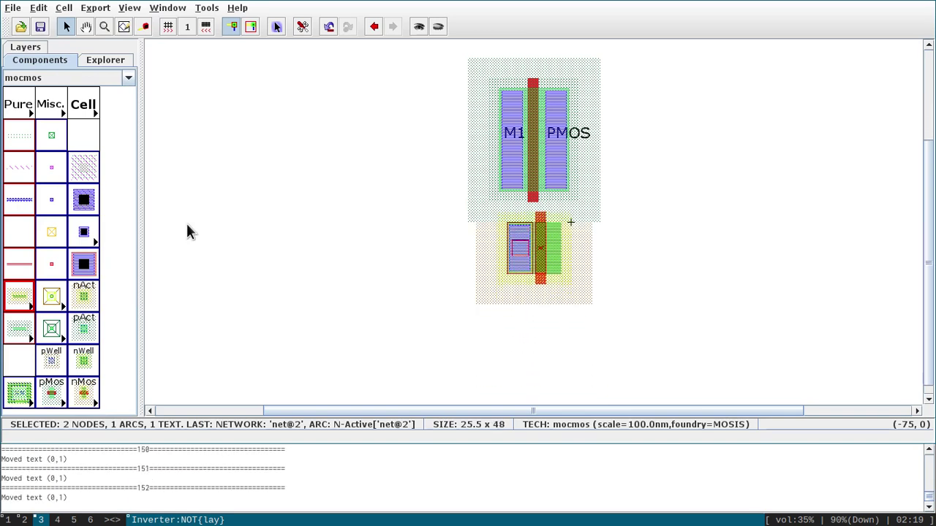
{"action": "key", "text": "Up"}
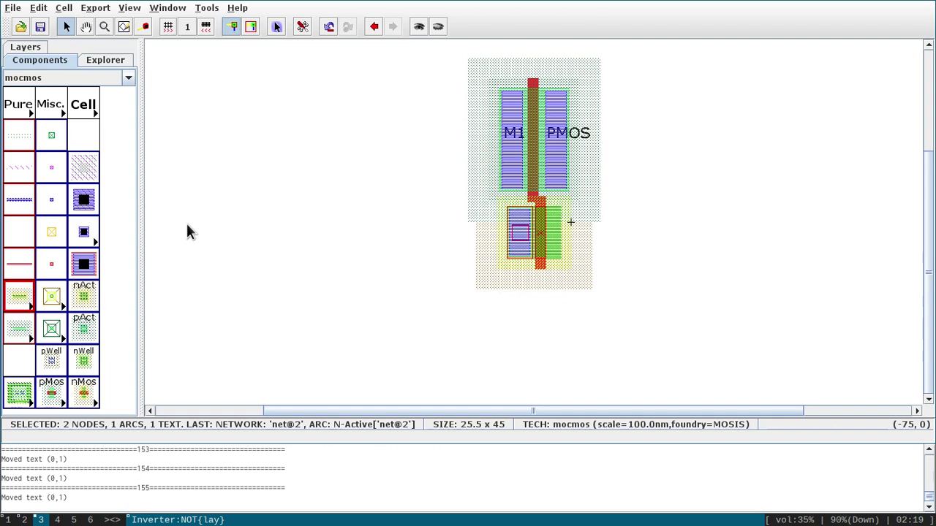
{"action": "key", "text": "Left"}
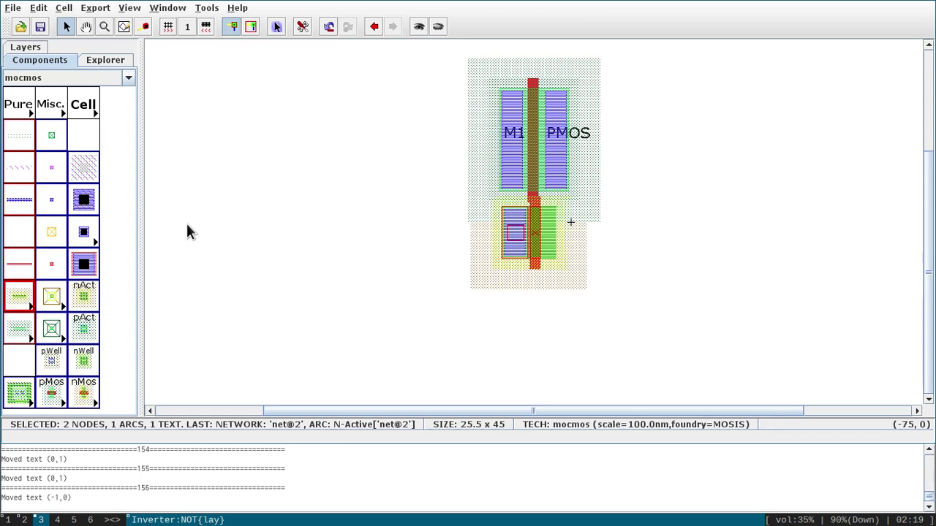
{"action": "key", "text": "Left"}
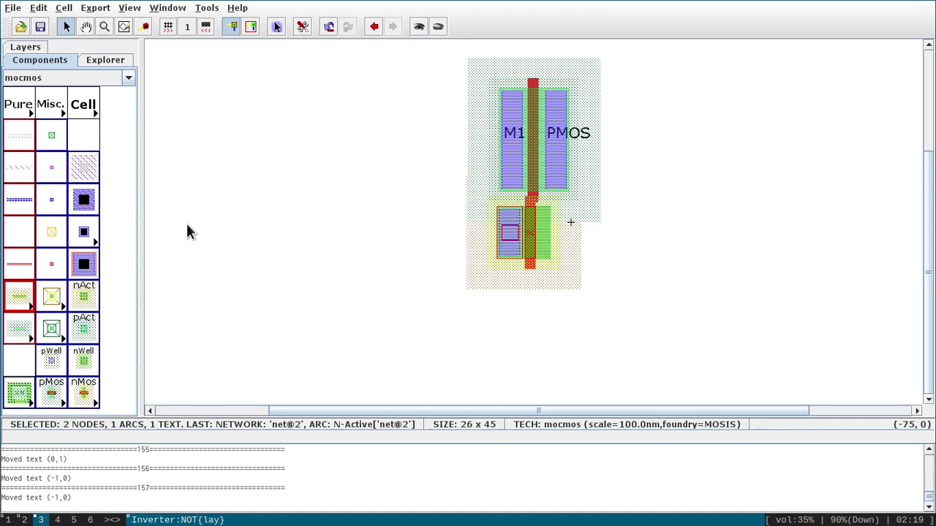
{"action": "key", "text": "Right"}
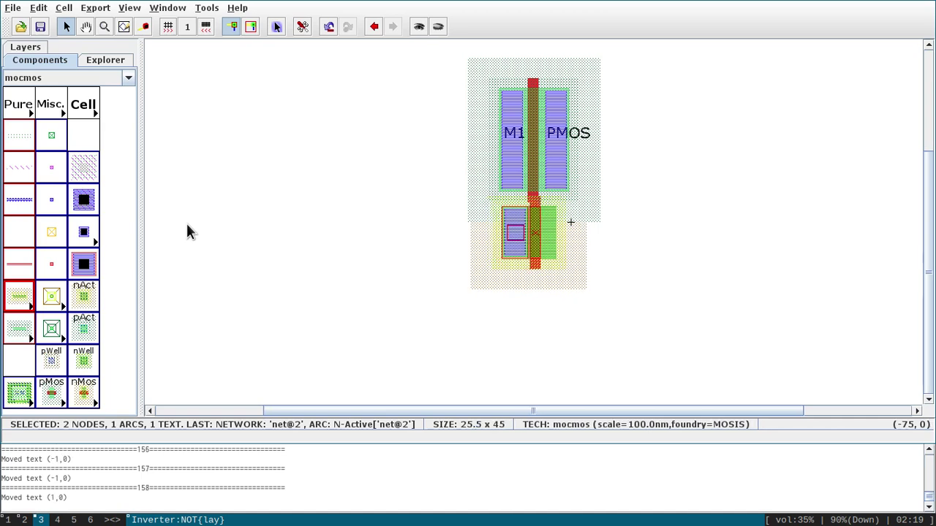
Step: Try the M2 group one unit further left, moving it down and back up against M1's gate to compare alignment
{"action": "key", "text": "Down"}
{"action": "key", "text": "Left"}
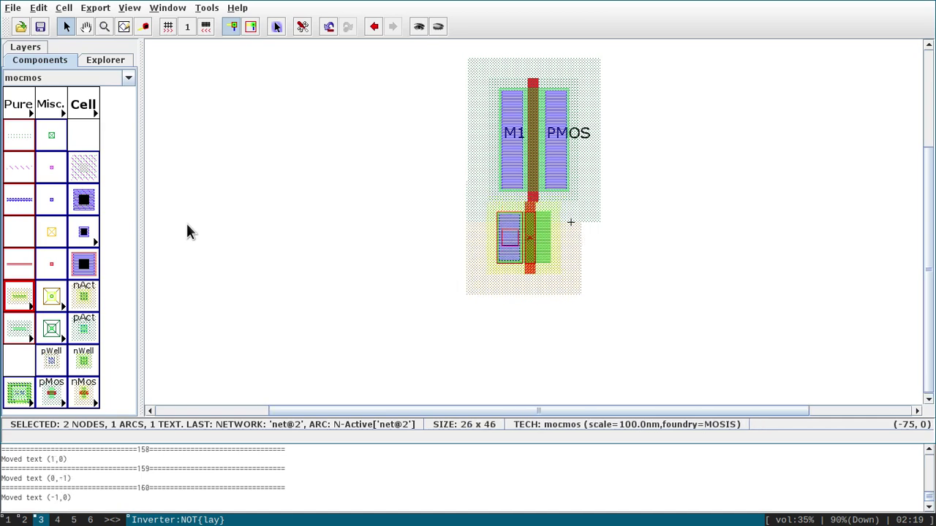
{"action": "key", "text": "Down"}
{"action": "key", "text": "Down"}
{"action": "key", "text": "Down"}
{"action": "key", "text": "Down"}
{"action": "key", "text": "Down"}
{"action": "key", "text": "Down"}
{"action": "key", "text": "Down"}
{"action": "key", "text": "Down"}
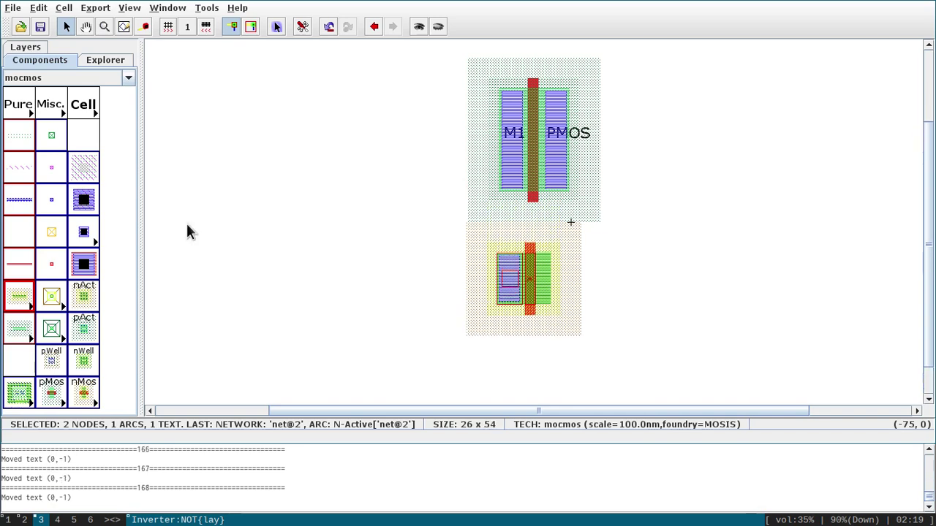
{"action": "key", "text": "Up"}
{"action": "key", "text": "Up"}
{"action": "key", "text": "Up"}
{"action": "key", "text": "Up"}
{"action": "key", "text": "Up"}
{"action": "key", "text": "Up"}
{"action": "key", "text": "Up"}
{"action": "key", "text": "Up"}
{"action": "key", "text": "Up"}
{"action": "key", "text": "Up"}
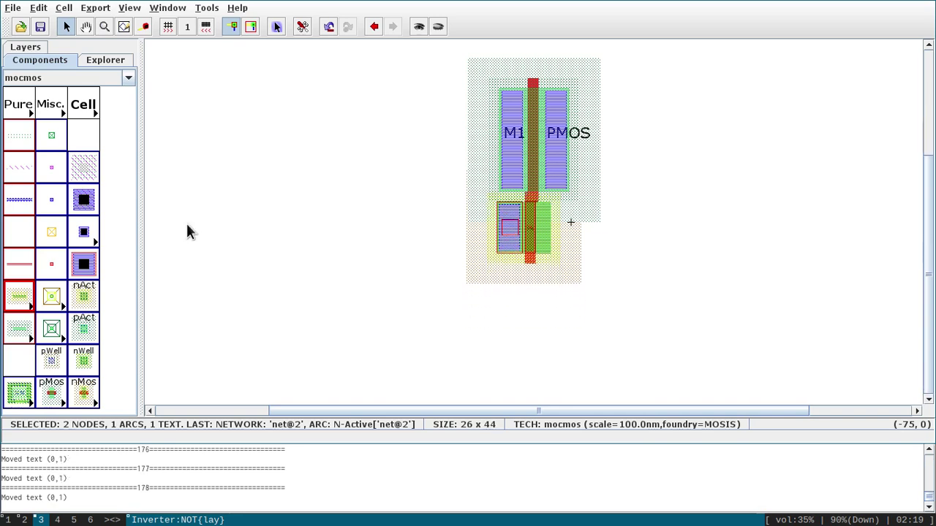
{"action": "key", "text": "Up"}
{"action": "key", "text": "Right"}
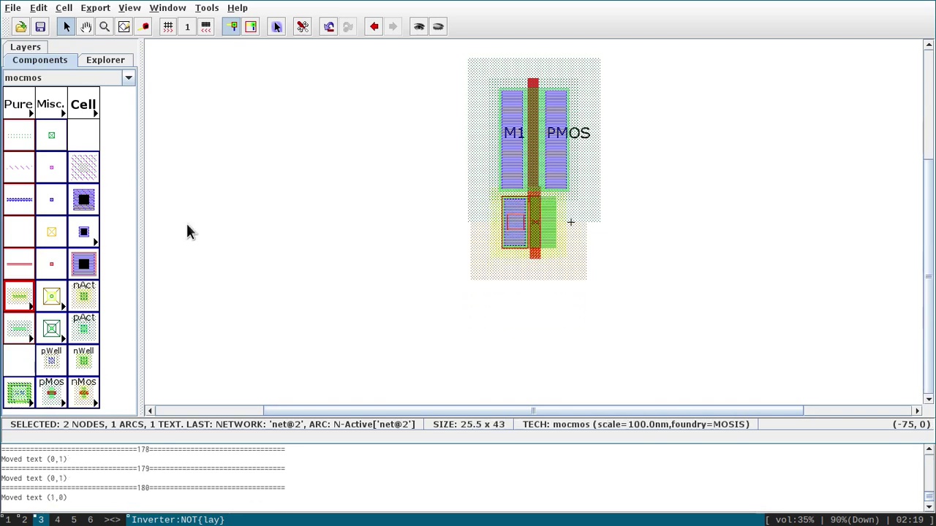
Step: Set the grid alignment to 0.5 units and move the M2 group left 0.5 and down 16.5 units, in line with M1's gate
{"action": "left_click", "coordinate": [207, 26]}
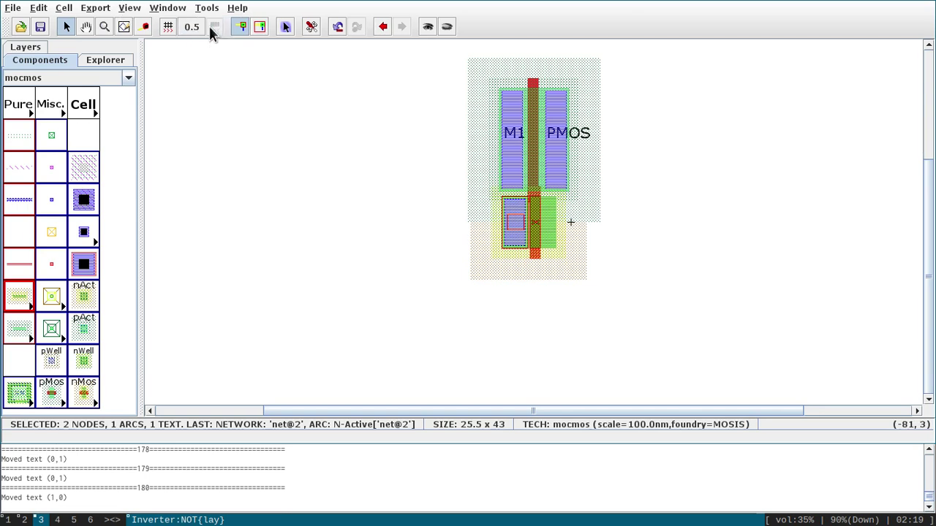
{"action": "key", "text": "Left"}
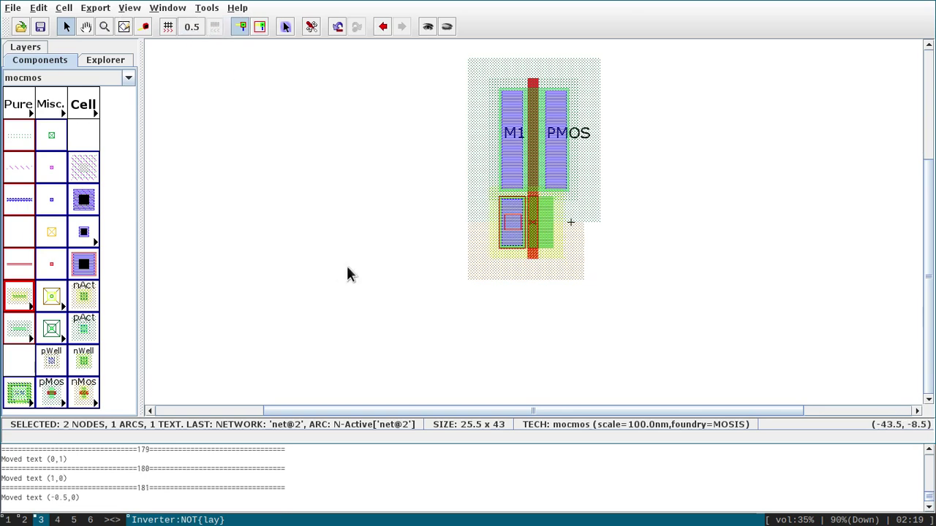
{"action": "key", "text": "Down"}
{"action": "key", "text": "Down"}
{"action": "key", "text": "Down"}
{"action": "key", "text": "Down"}
{"action": "key", "text": "Down"}
{"action": "key", "text": "Down"}
{"action": "key", "text": "Down"}
{"action": "key", "text": "Down"}
{"action": "key", "text": "Down"}
{"action": "key", "text": "Down"}
{"action": "key", "text": "Down"}
{"action": "key", "text": "Down"}
{"action": "key", "text": "Down"}
{"action": "key", "text": "Down"}
{"action": "key", "text": "Down"}
{"action": "key", "text": "Down"}
{"action": "key", "text": "Down"}
{"action": "key", "text": "Down"}
{"action": "key", "text": "Down"}
{"action": "key", "text": "Down"}
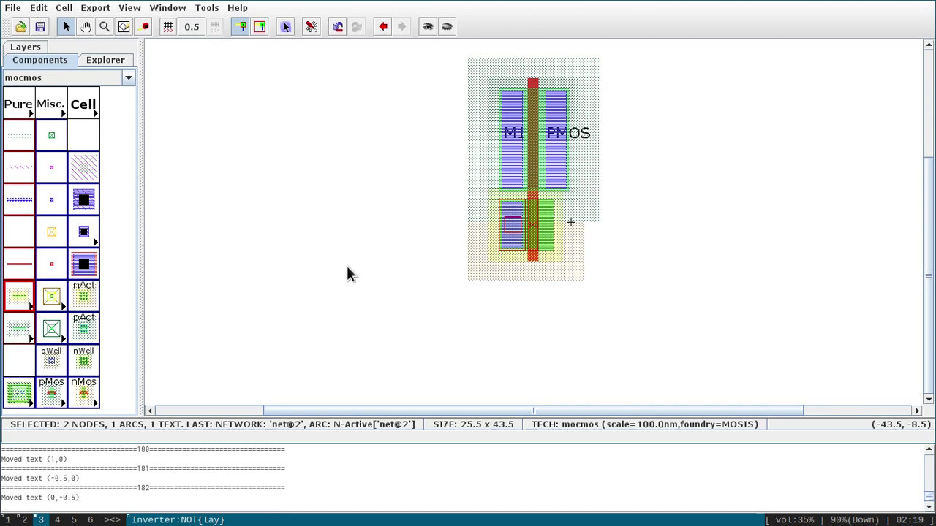
{"action": "key", "text": "Down"}
{"action": "key", "text": "Down"}
{"action": "key", "text": "Down"}
{"action": "key", "text": "Down"}
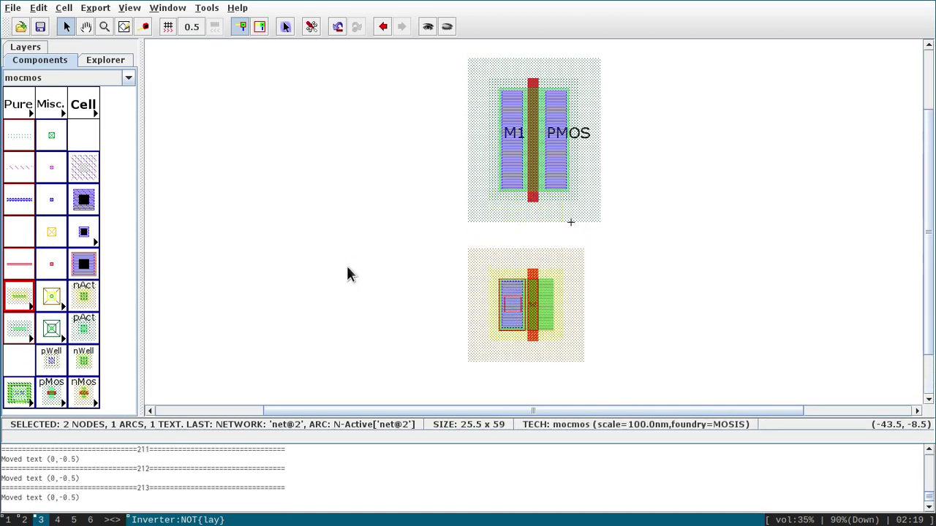
Step: Duplicate M2's contact to the transistor's right, level with the original, and wire it to M2's right active region with an N-Active arc
{"action": "left_click", "coordinate": [668, 299]}
{"action": "left_click", "coordinate": [508, 325]}
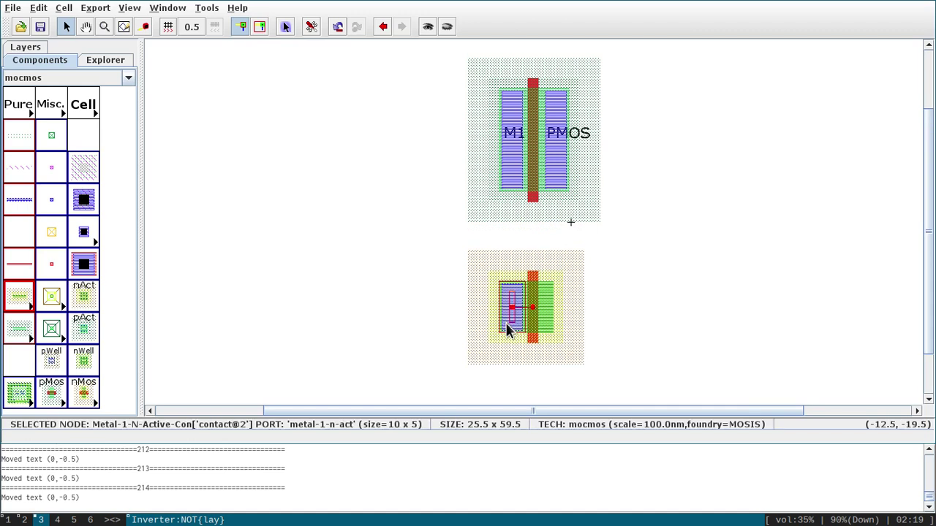
{"action": "left_click", "coordinate": [639, 322]}
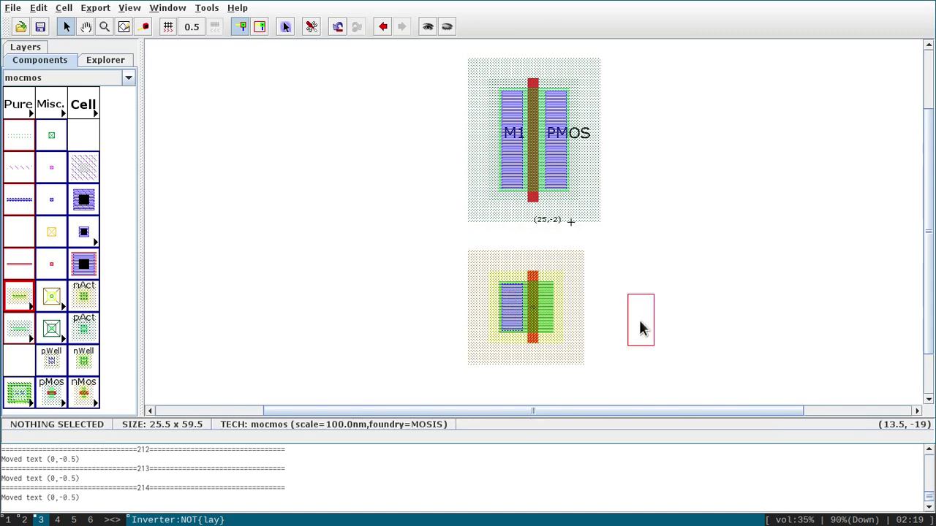
{"action": "left_click", "coordinate": [607, 307]}
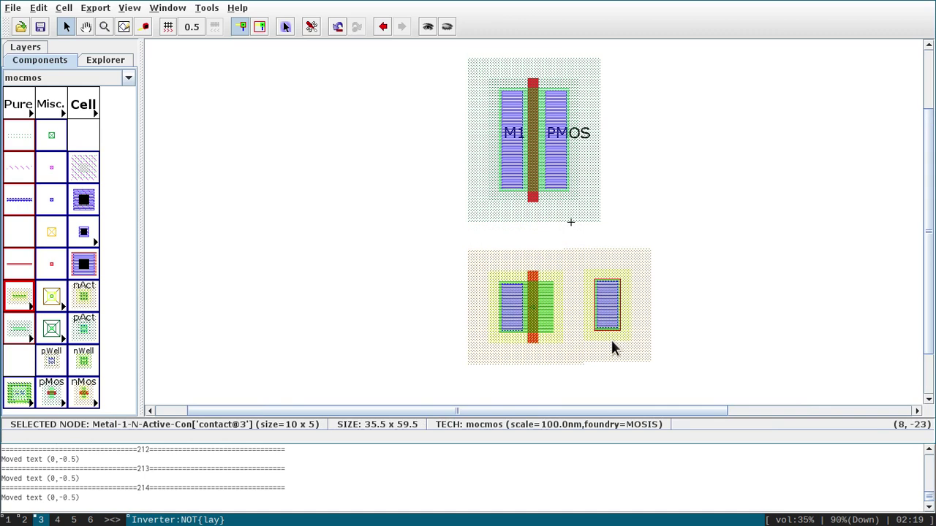
{"action": "key", "text": "Down"}
{"action": "left_click", "coordinate": [548, 313]}
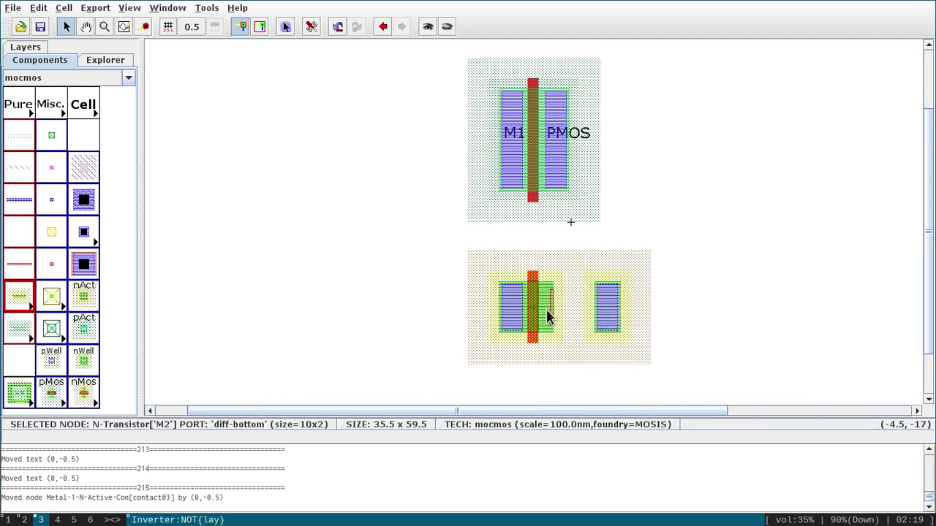
{"action": "right_click", "coordinate": [608, 306]}
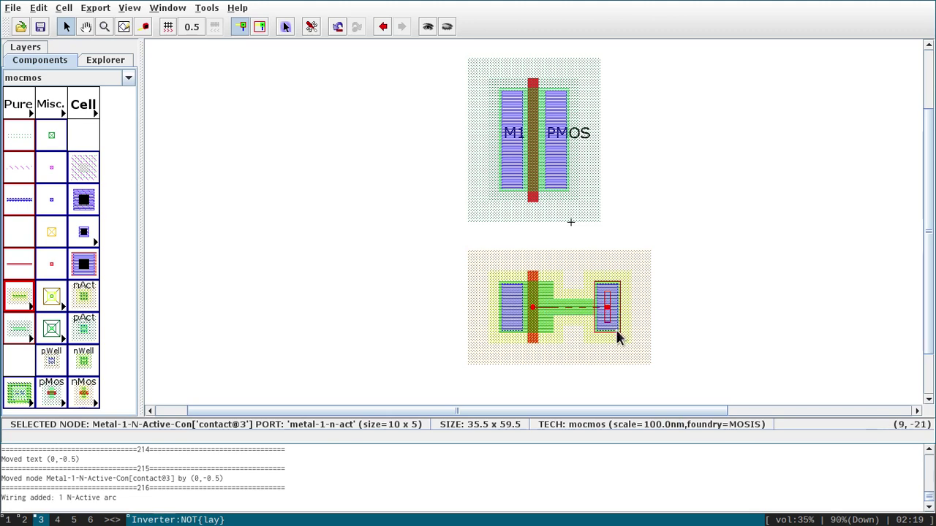
Step: Move the duplicated contact left 10 units in 0.5-unit increments onto M2's right active region and run a design rule check
{"action": "key", "text": "Left"}
{"action": "key", "text": "Left"}
{"action": "key", "text": "Left"}
{"action": "key", "text": "Left"}
{"action": "key", "text": "Left"}
{"action": "key", "text": "Left"}
{"action": "key", "text": "Left"}
{"action": "key", "text": "Left"}
{"action": "key", "text": "Left"}
{"action": "key", "text": "Left"}
{"action": "key", "text": "Left"}
{"action": "key", "text": "Left"}
{"action": "key", "text": "Left"}
{"action": "key", "text": "Left"}
{"action": "key", "text": "Left"}
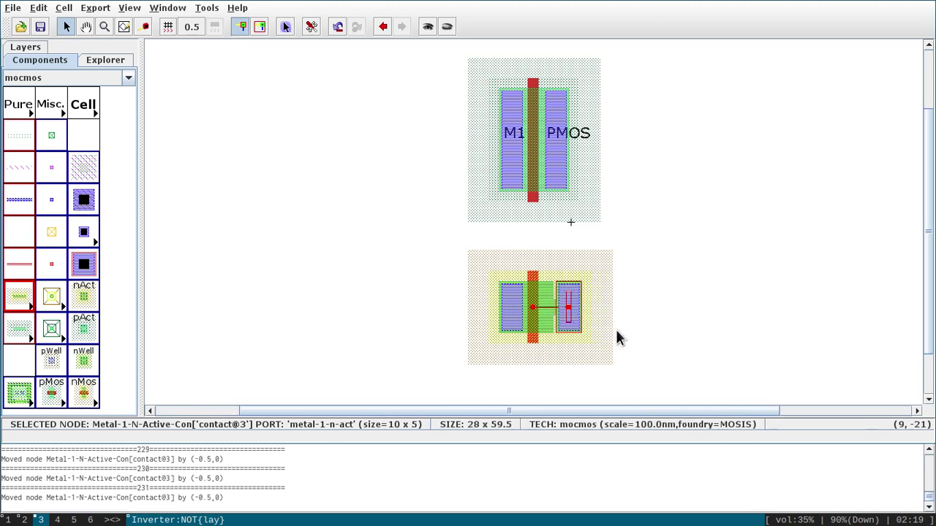
{"action": "key", "text": "Left"}
{"action": "key", "text": "Left"}
{"action": "key", "text": "Left"}
{"action": "key", "text": "Left"}
{"action": "key", "text": "Left"}
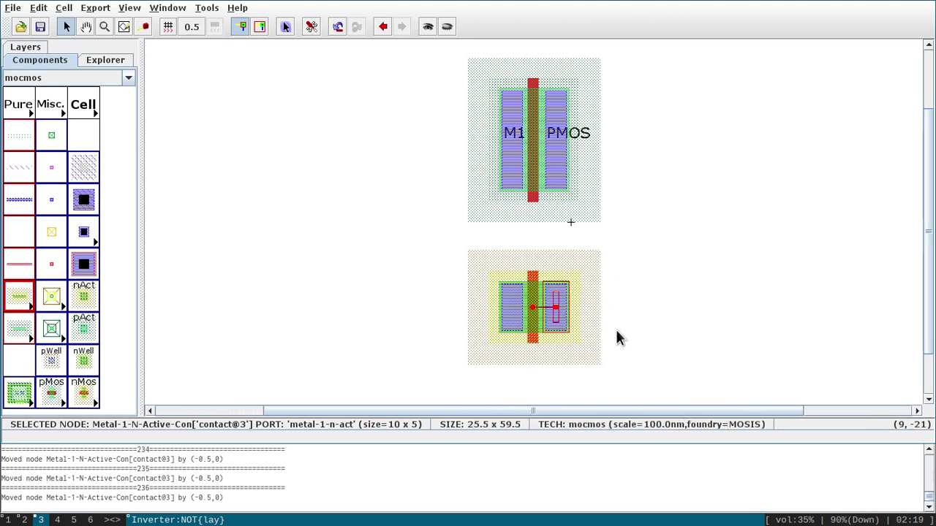
{"action": "key", "text": "F5"}
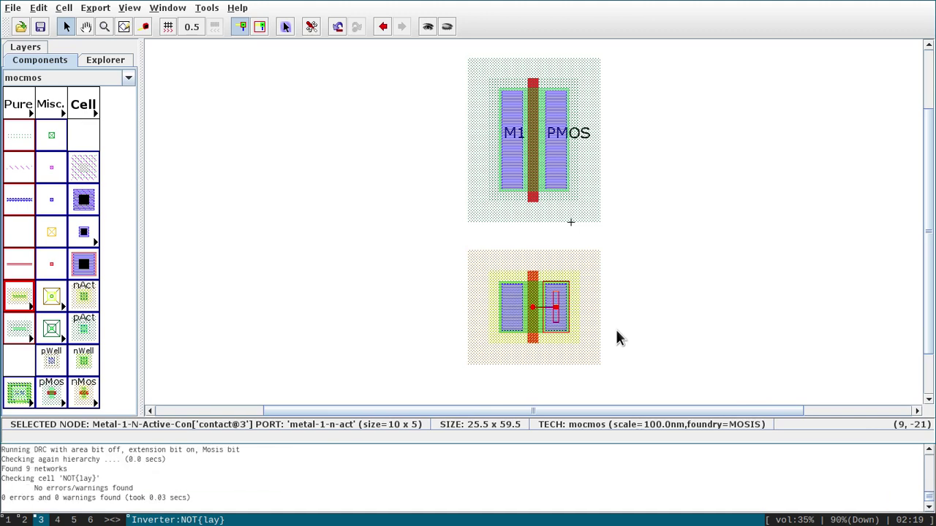
{"action": "left_click", "coordinate": [626, 334]}
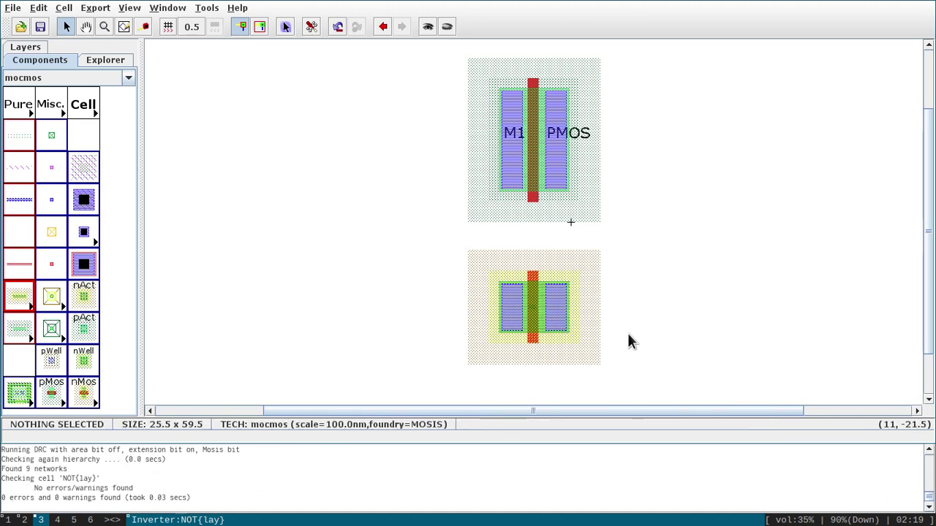
Step: Enlarge M2's name label to match M1's label and move it 4 units left onto M2's left contact
{"action": "left_click", "coordinate": [535, 316]}
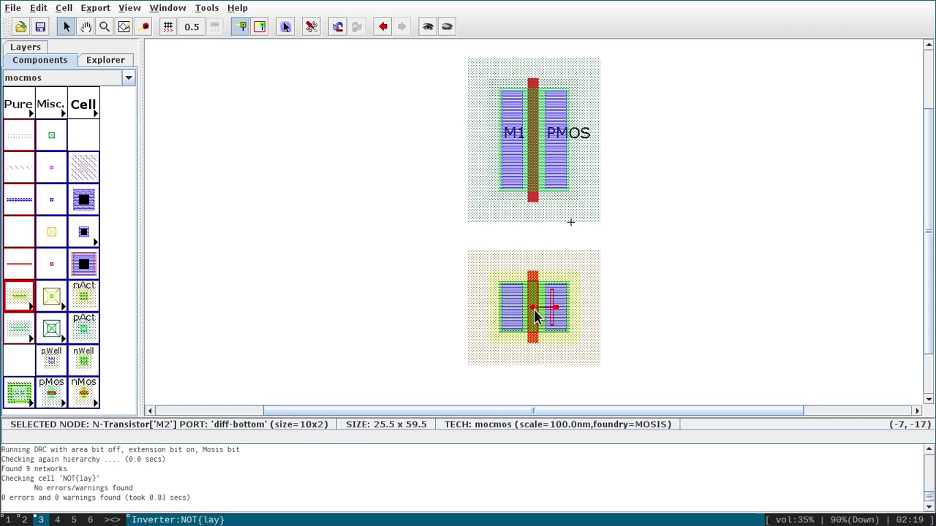
{"action": "left_click", "coordinate": [535, 316]}
{"action": "double_click", "coordinate": [534, 315]}
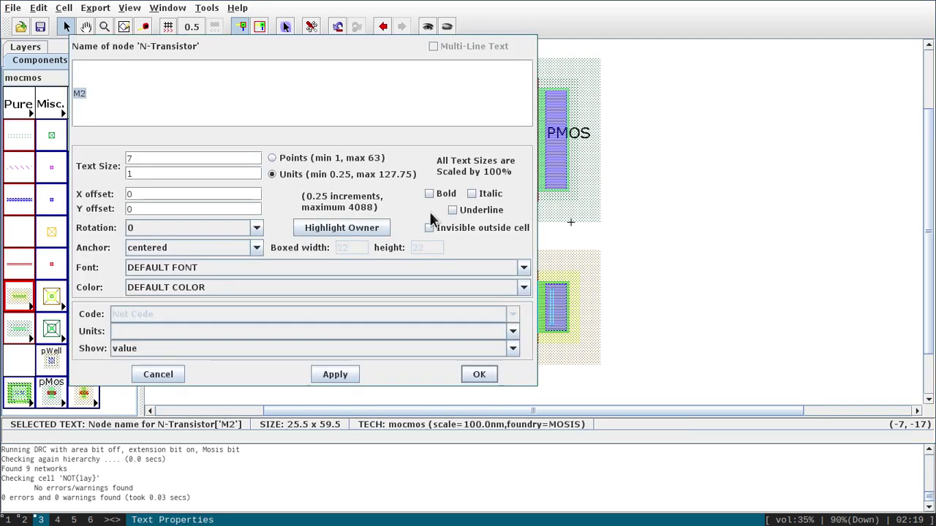
{"action": "left_click", "coordinate": [146, 175]}
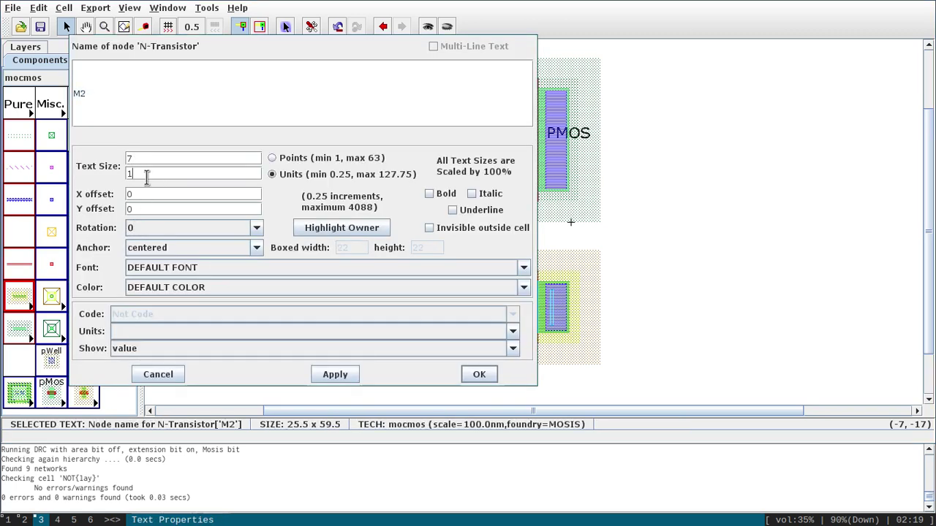
{"action": "type", "text": "1"}
{"action": "key", "text": "Return"}
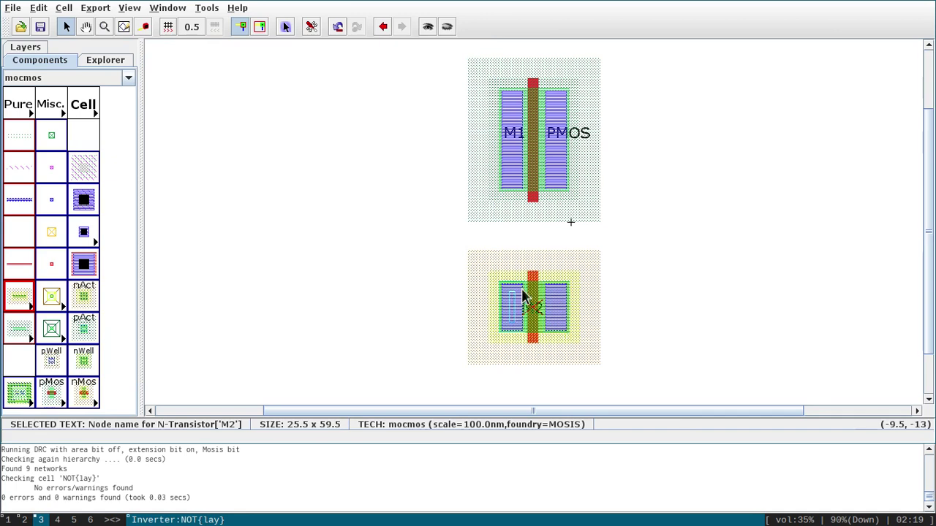
{"action": "left_click_drag", "start_coordinate": [535, 313], "coordinate": [518, 312]}
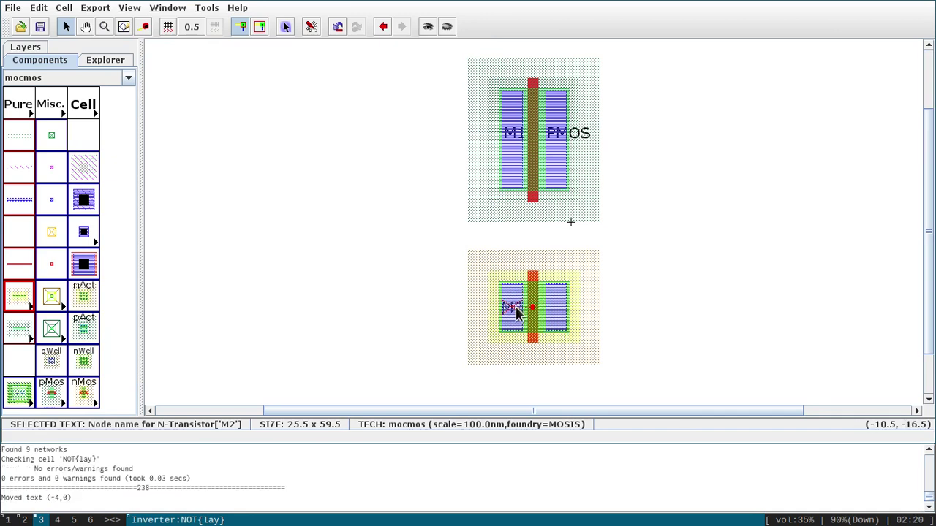
Step: Add a SPICE model to transistor M2, naming it NMOS with its text enlarged to match the PMOS label
{"action": "left_click", "coordinate": [541, 316]}
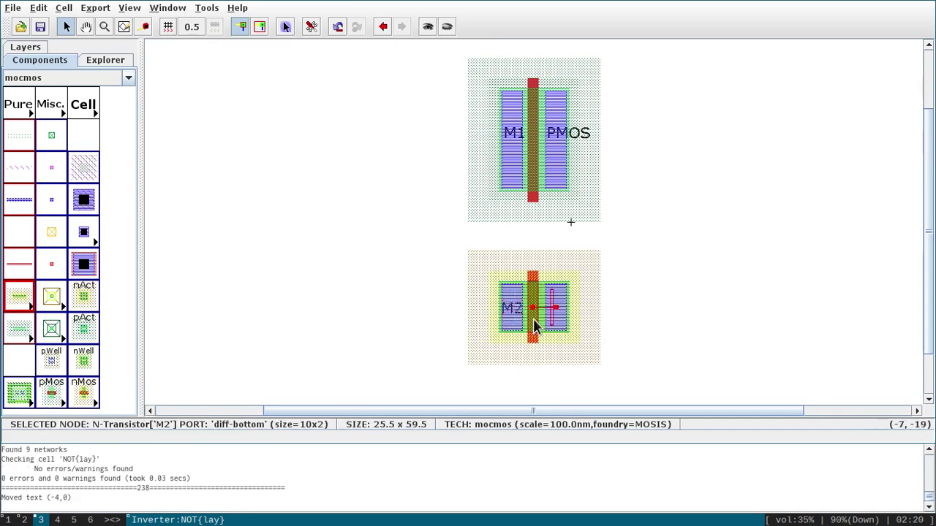
{"action": "left_click", "coordinate": [206, 8]}
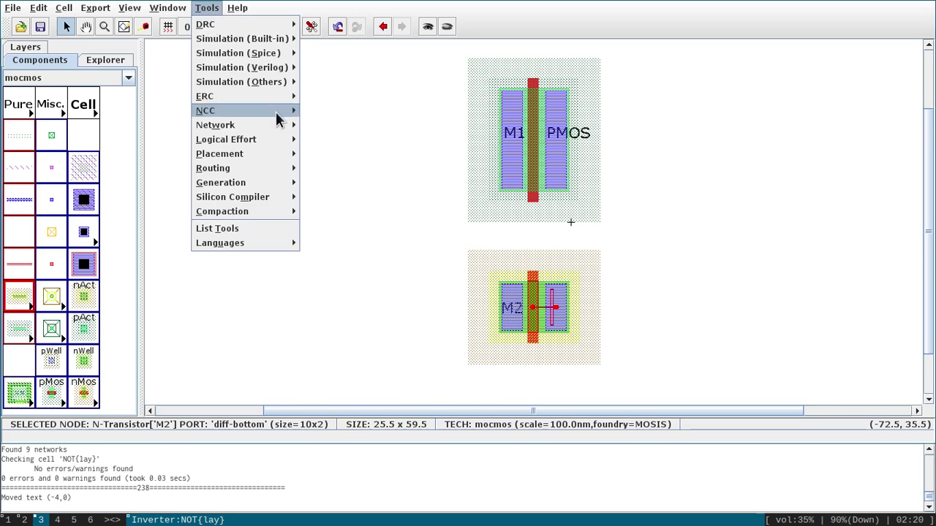
{"action": "mouse_move", "coordinate": [249, 53]}
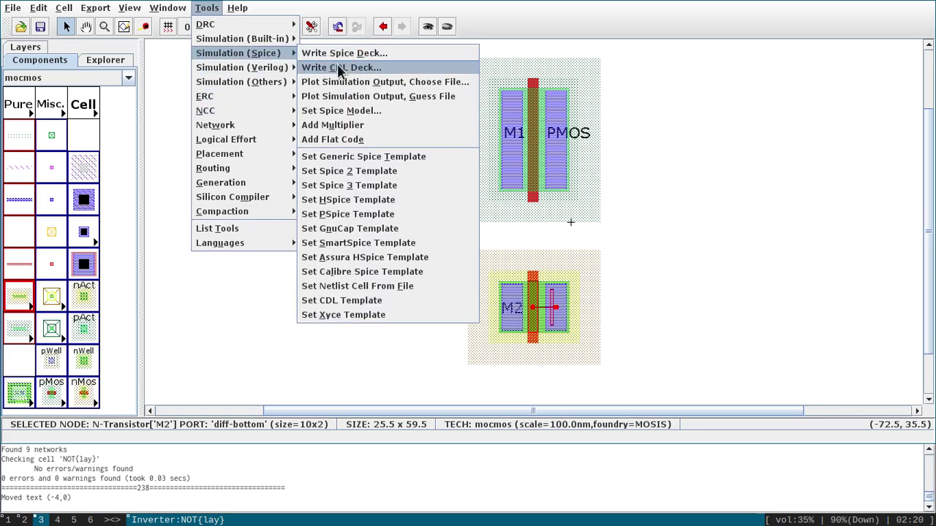
{"action": "left_click", "coordinate": [345, 111]}
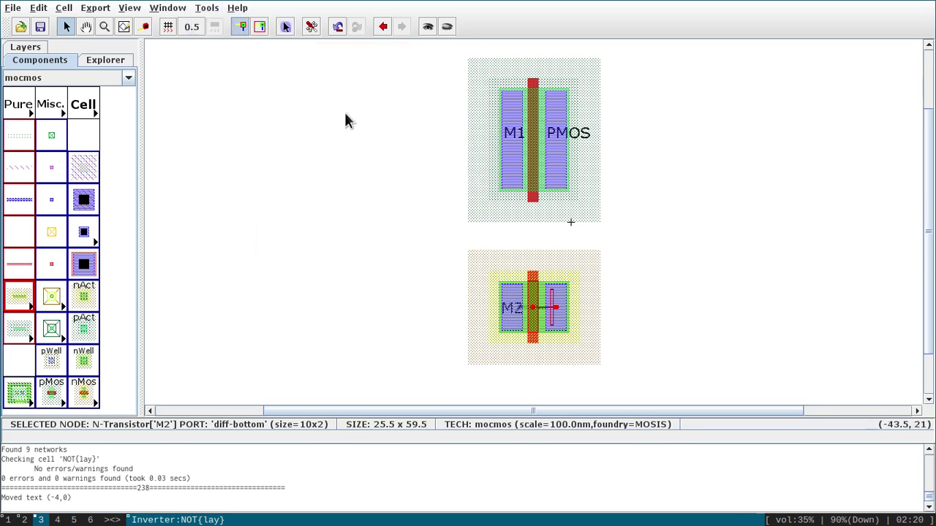
{"action": "left_click", "coordinate": [537, 316]}
{"action": "double_click", "coordinate": [537, 316]}
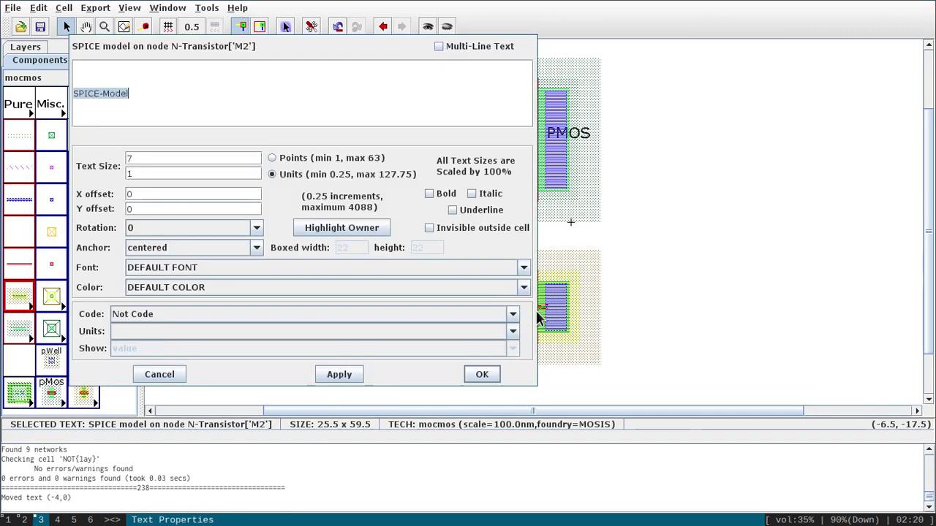
{"action": "type", "text": "NMO"}
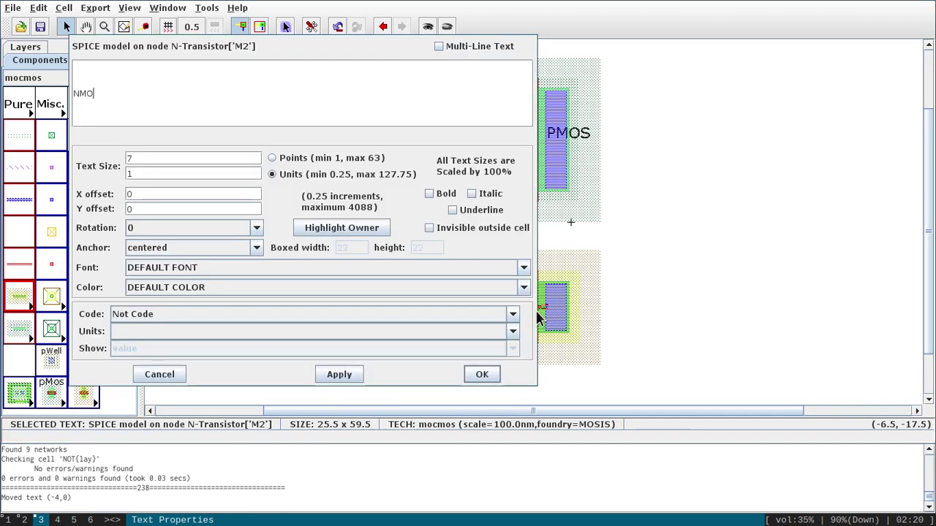
{"action": "type", "text": "S"}
{"action": "key", "text": "Return"}
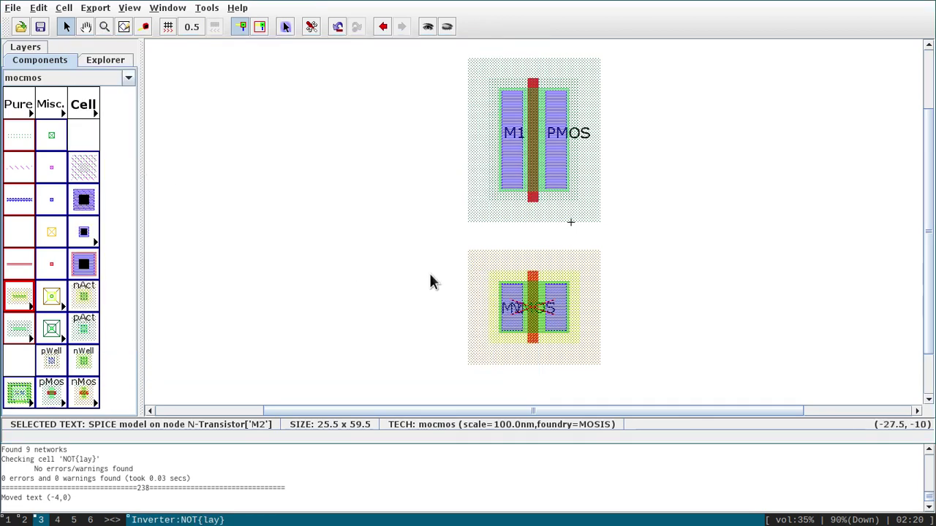
Step: Move the NMOS label 8 units right and 0.5 down, clear of M2's name, and save the library
{"action": "left_click_drag", "start_coordinate": [542, 318], "coordinate": [587, 315]}
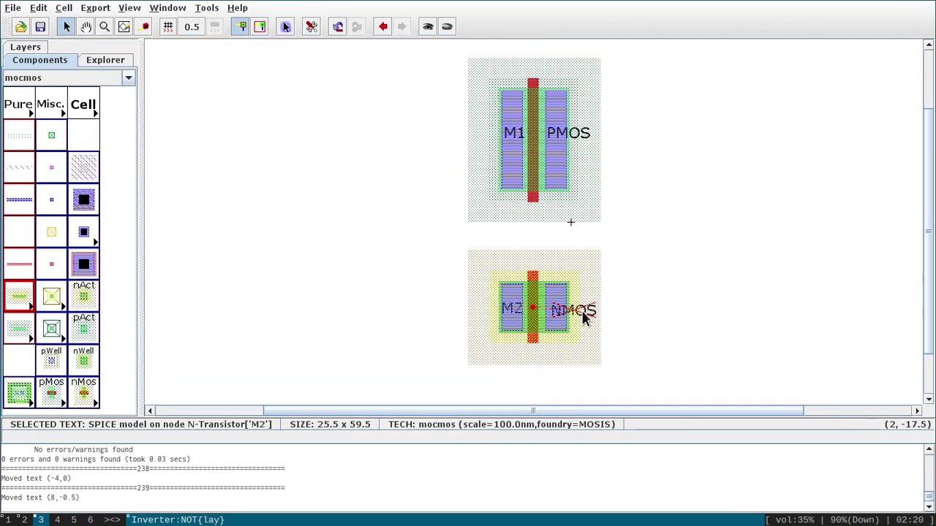
{"action": "left_click", "coordinate": [654, 325]}
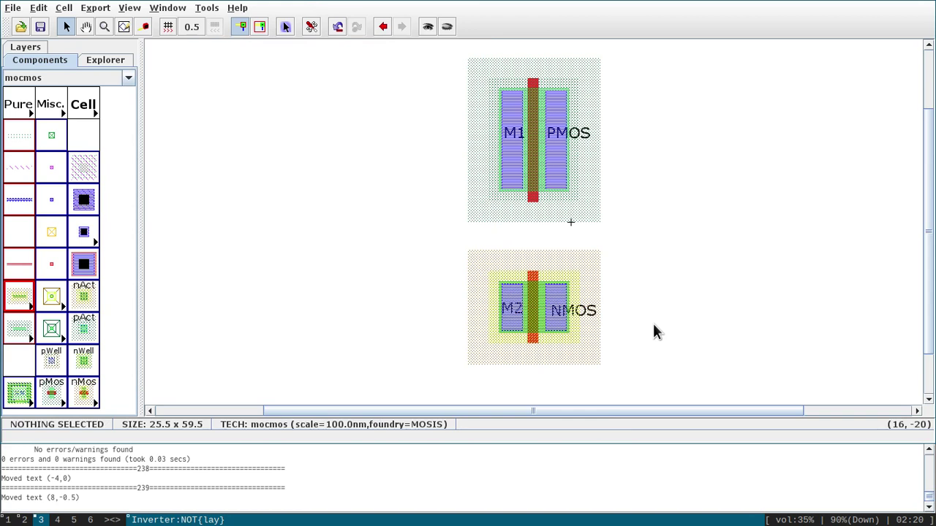
{"action": "key", "text": "ctrl+s"}
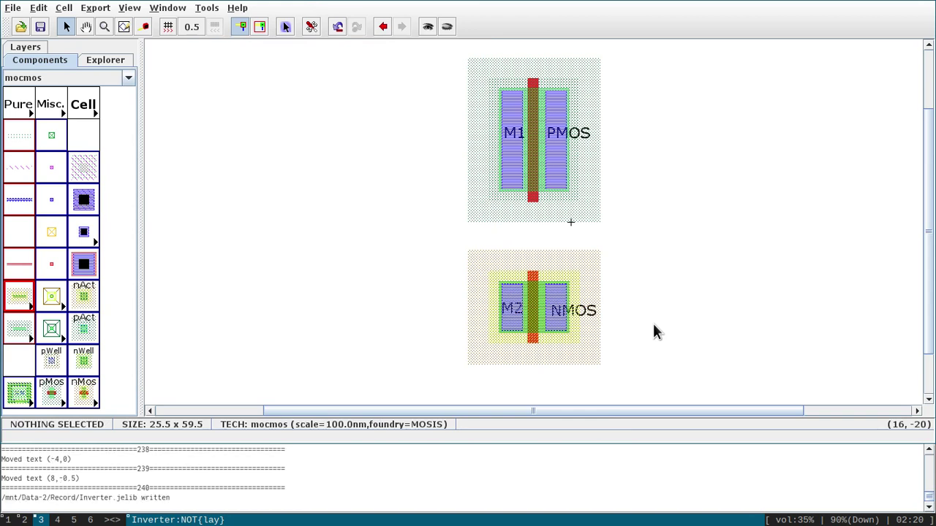
Step: Place a Metal-1-N-Well contact centred above M1 and set its X size to 15
{"action": "left_click_drag", "start_coordinate": [933, 300], "coordinate": [932, 261]}
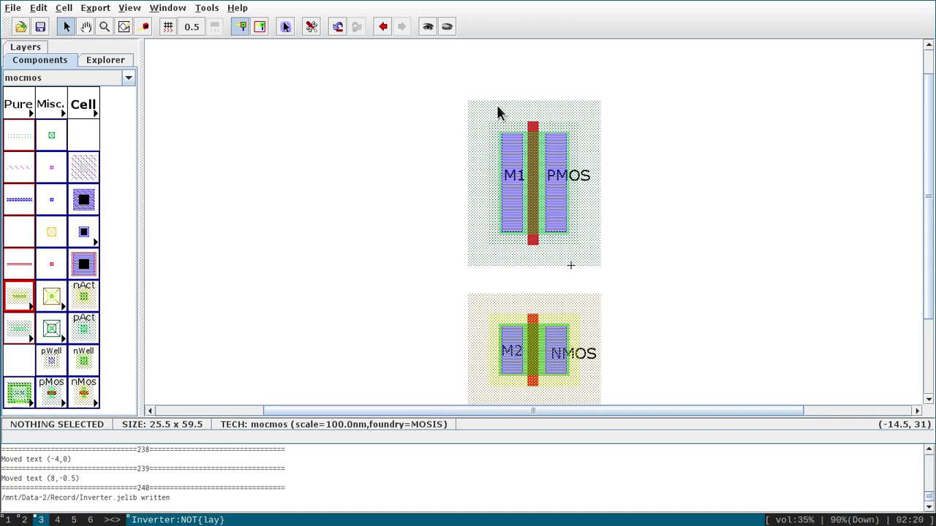
{"action": "left_click", "coordinate": [84, 360]}
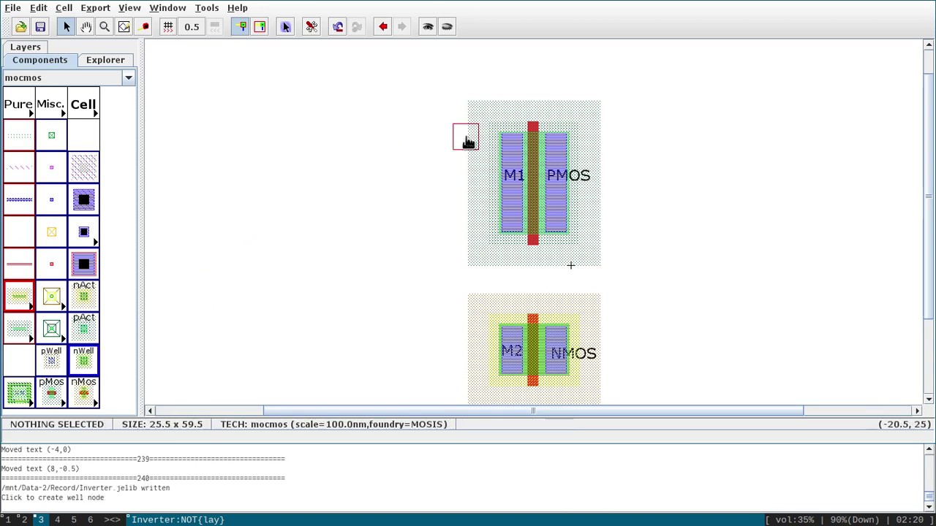
{"action": "left_click", "coordinate": [536, 70]}
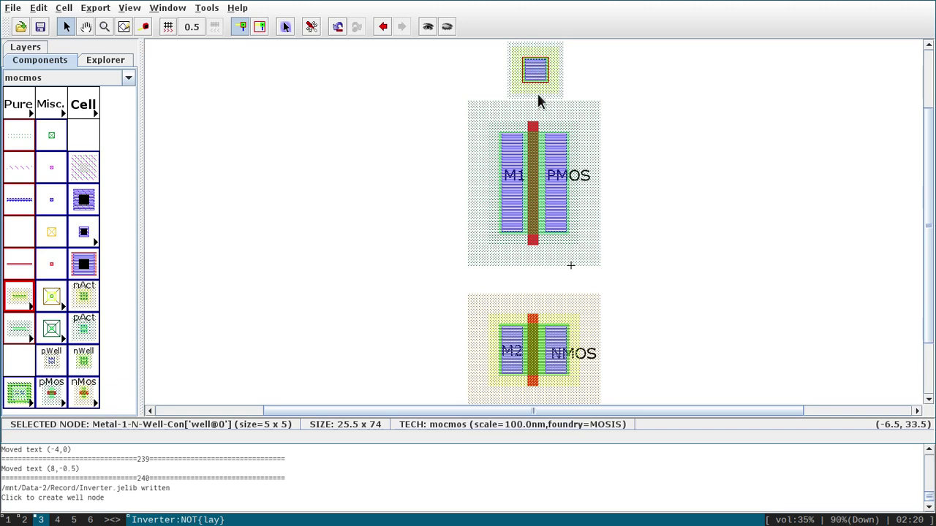
{"action": "key", "text": "ctrl+i"}
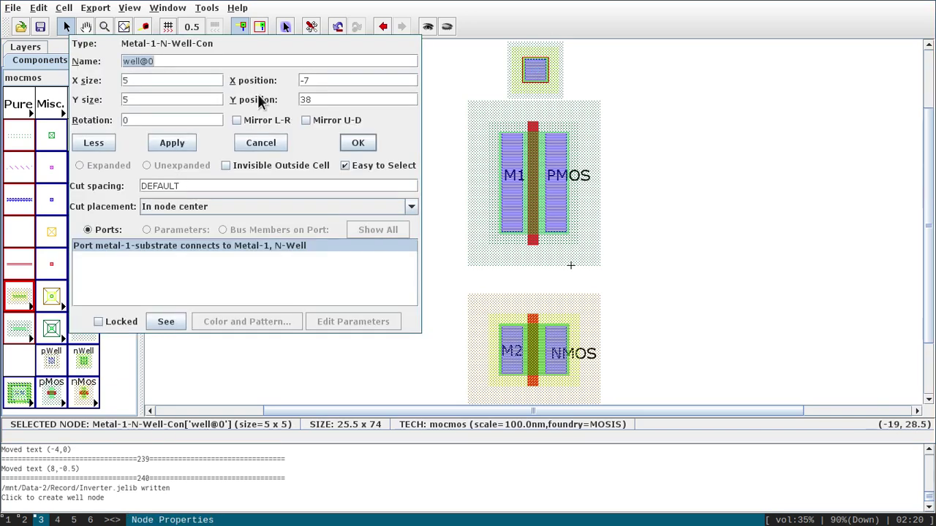
{"action": "left_click", "coordinate": [168, 81]}
{"action": "type", "text": "15"}
{"action": "key", "text": "Return"}
Step: Set the N-Well contact's X size to 20 and move it down 0.5 units against M1's well
{"action": "key", "text": "ctrl+i"}
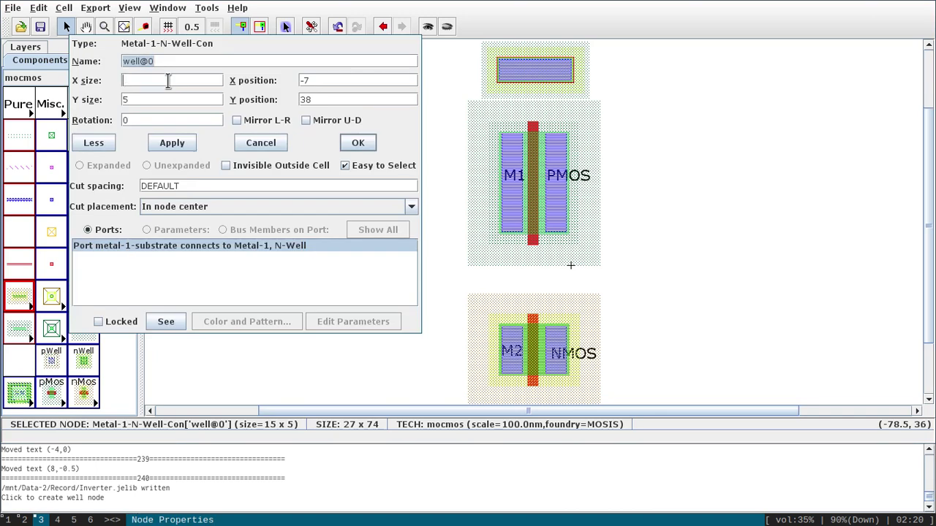
{"action": "key", "text": "Return"}
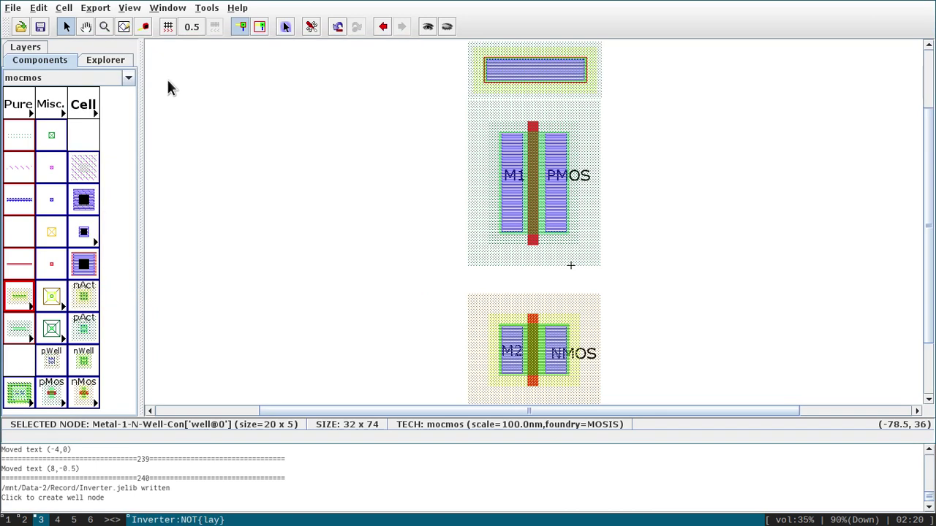
{"action": "left_click", "coordinate": [545, 82]}
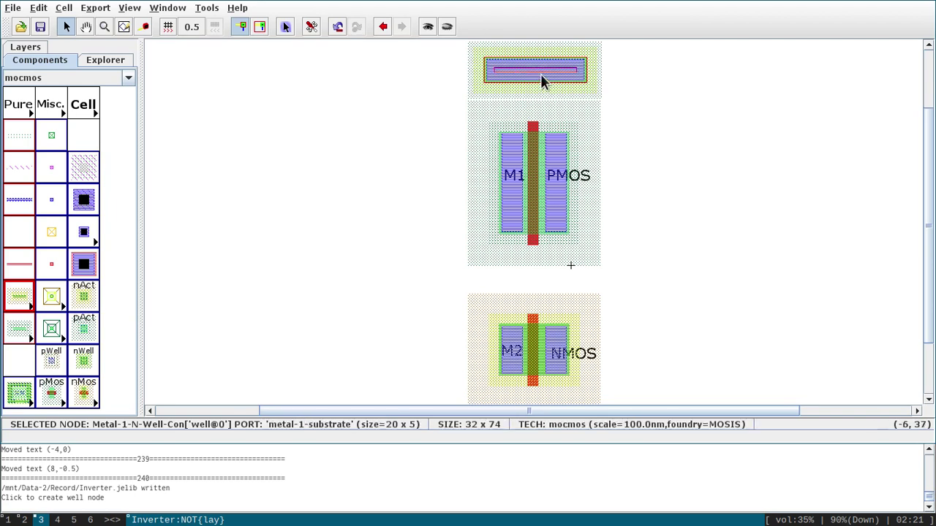
{"action": "key", "text": "Up"}
{"action": "left_click", "coordinate": [651, 138]}
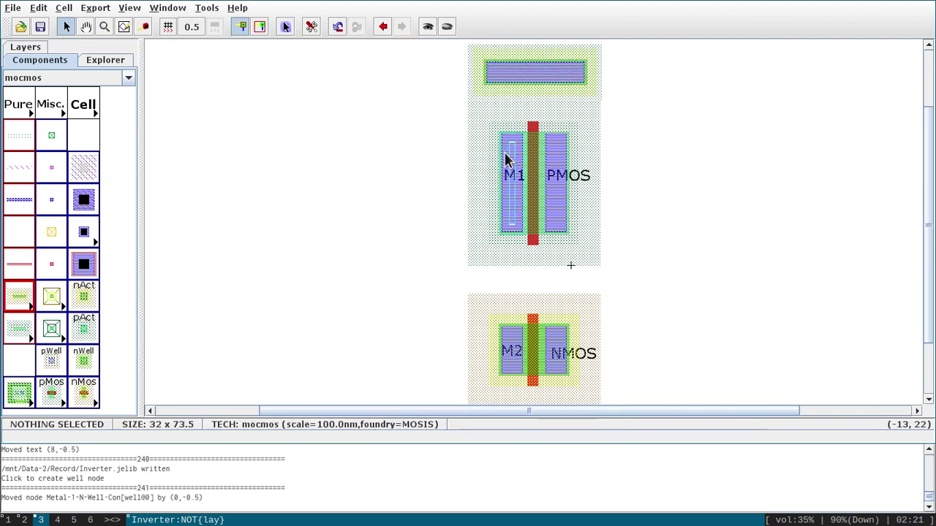
Step: Wire M1's left P-Active contact straight up to the N-Well contact with a Metal-1 arc
{"action": "left_click", "coordinate": [509, 160]}
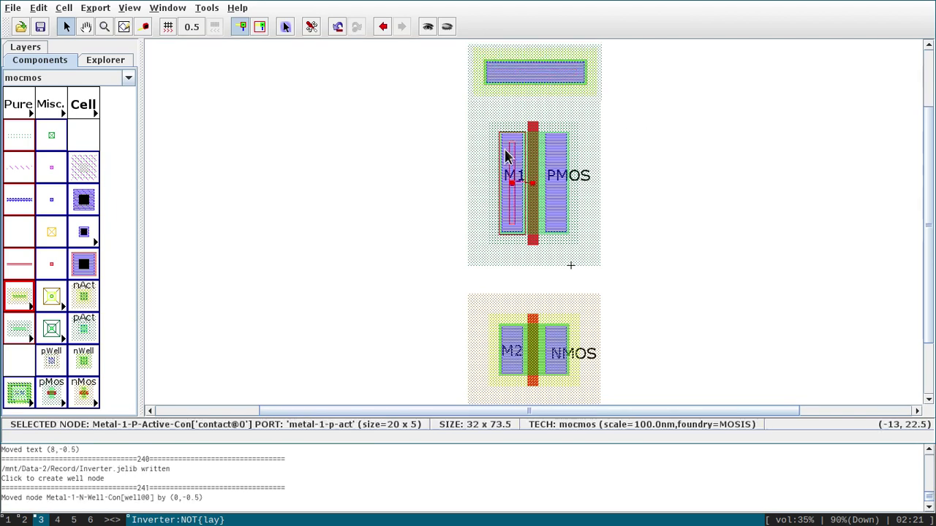
{"action": "right_click", "coordinate": [509, 75]}
{"action": "left_click", "coordinate": [450, 116]}
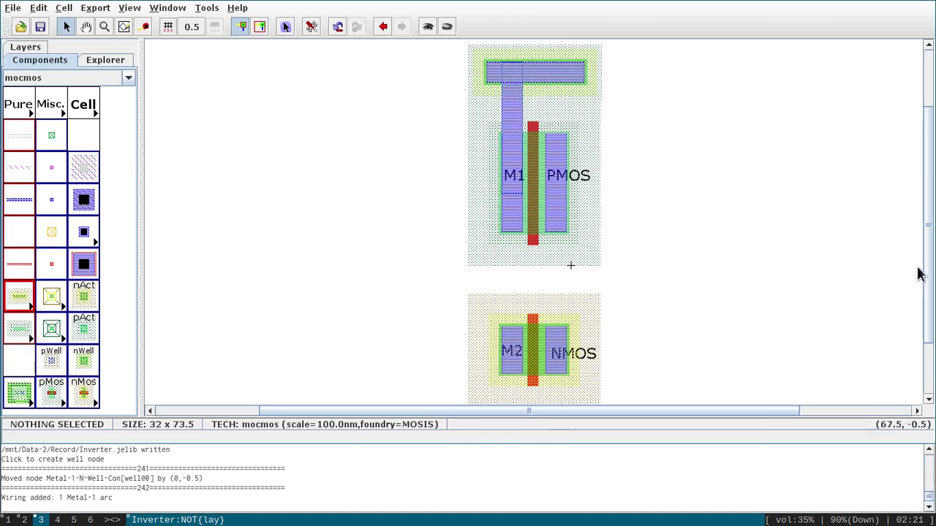
Step: Place a Metal-1-P-Well contact below M2 and set its X size to 20
{"action": "scroll", "coordinate": [930, 277], "scroll_direction": "down", "scroll_amount": 2}
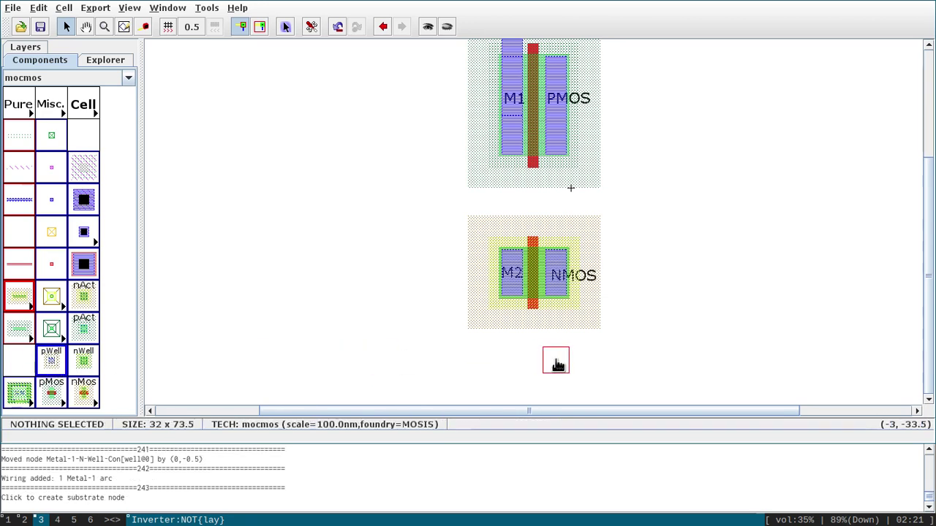
{"action": "left_click", "coordinate": [522, 371]}
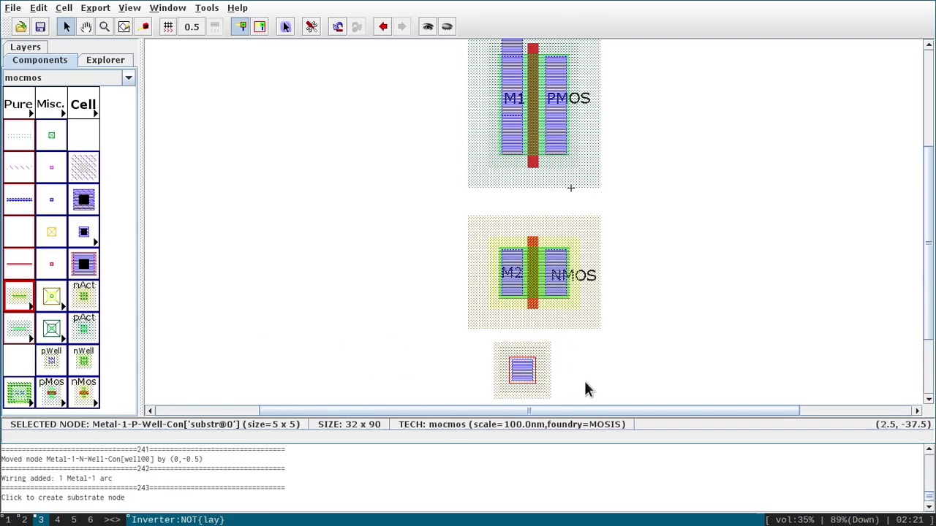
{"action": "key", "text": "ctrl+i"}
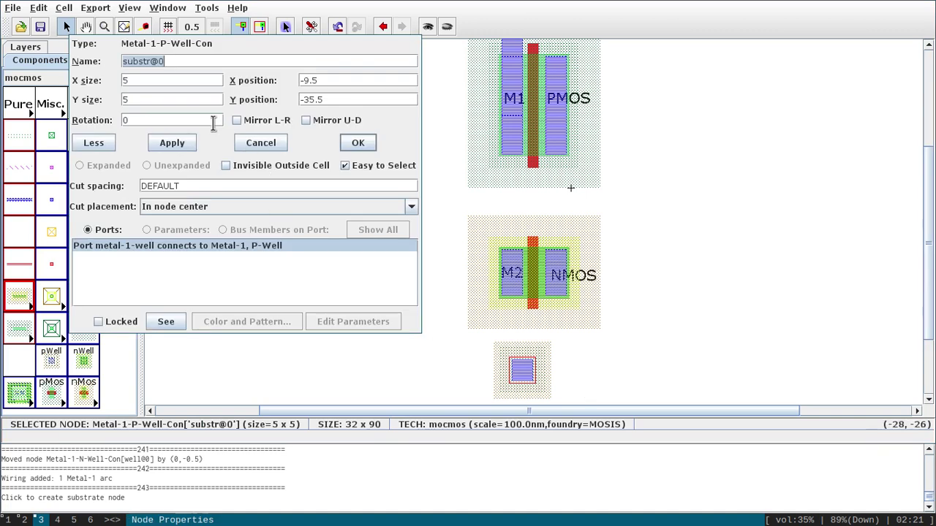
{"action": "left_click", "coordinate": [160, 73]}
{"action": "key", "text": "BackSpace"}
{"action": "type", "text": "20"}
{"action": "key", "text": "Return"}
Step: Move the P-Well contact right 2.5 and up 3 units in 0.5-unit increments, centring it against M2's well
{"action": "key", "text": "Right"}
{"action": "key", "text": "Right"}
{"action": "key", "text": "Right"}
{"action": "key", "text": "Right"}
{"action": "key", "text": "Right"}
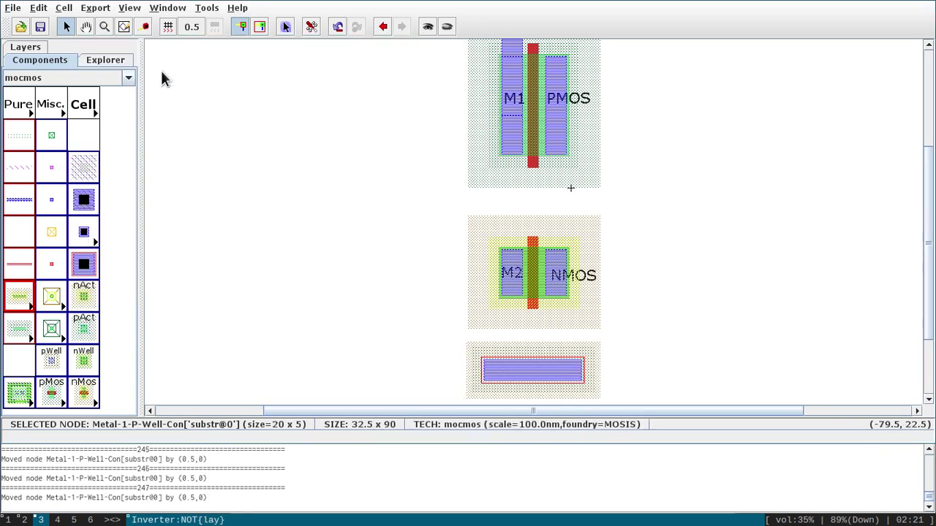
{"action": "key", "text": "Up"}
{"action": "key", "text": "Up"}
{"action": "key", "text": "Up"}
{"action": "key", "text": "Up"}
{"action": "key", "text": "Up"}
{"action": "key", "text": "Up"}
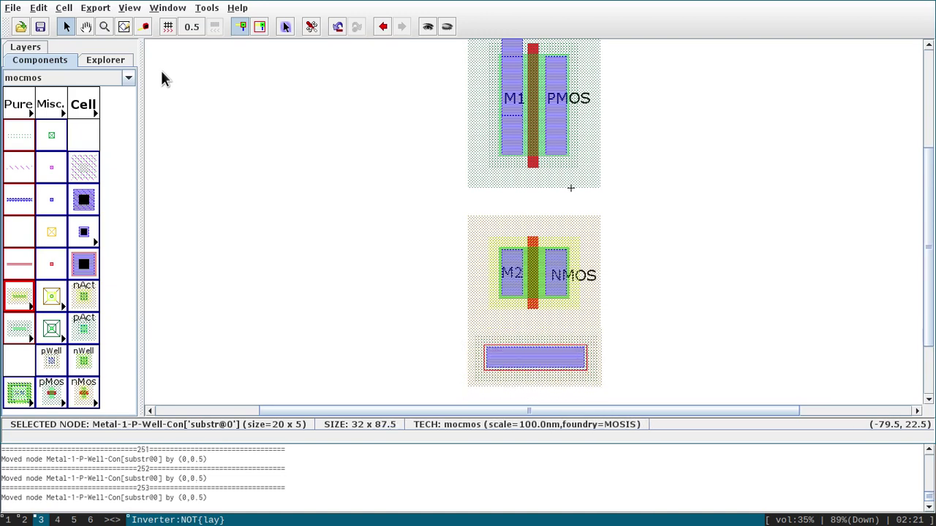
{"action": "left_click", "coordinate": [825, 278]}
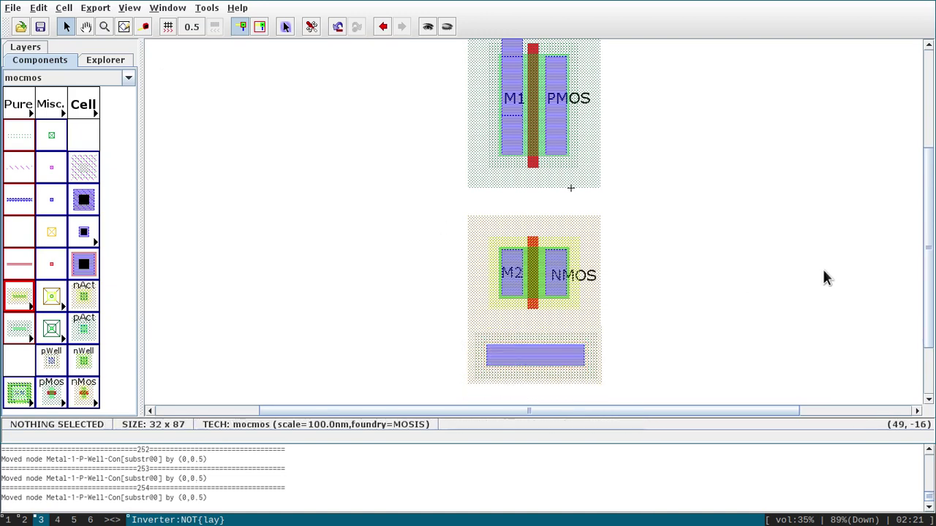
Step: Wire M2's left N-Active contact down to the P-Well contact with a Metal-1 arc and run a design rule check
{"action": "left_click", "coordinate": [508, 292]}
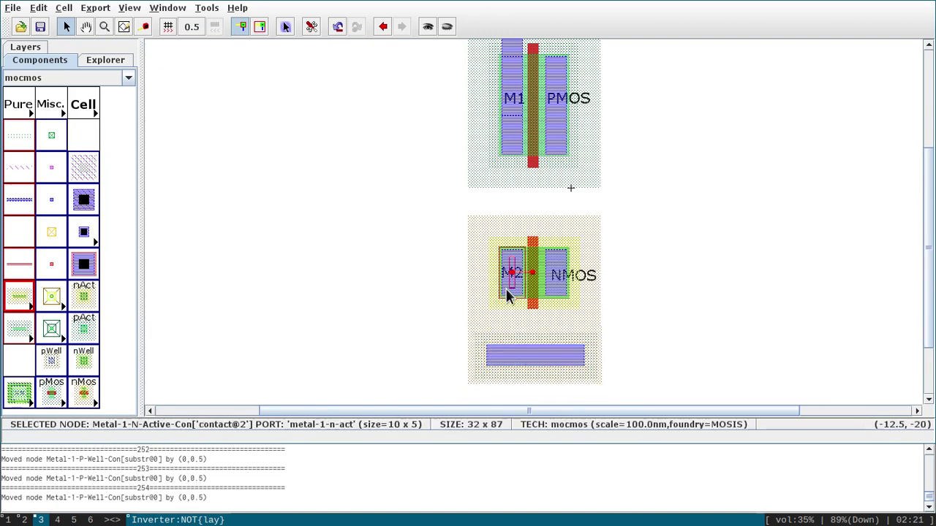
{"action": "right_click", "coordinate": [512, 354]}
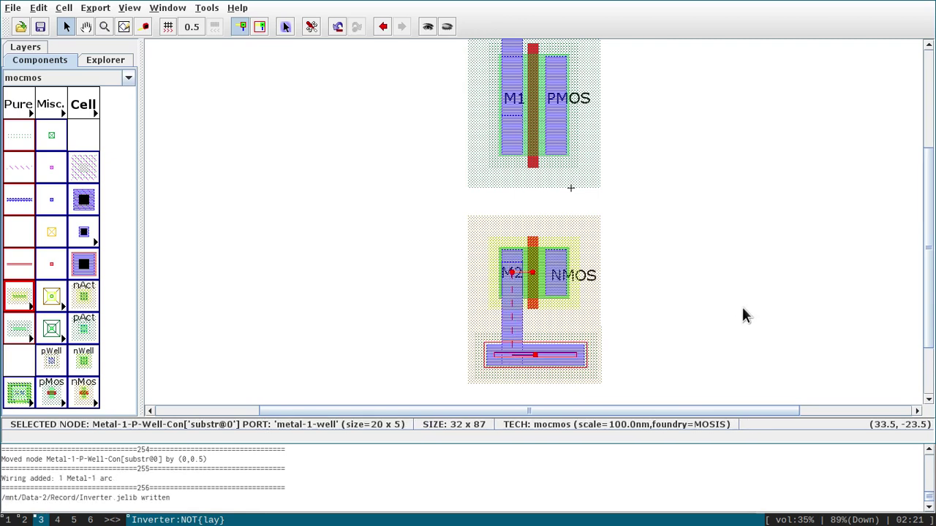
{"action": "key", "text": "F5"}
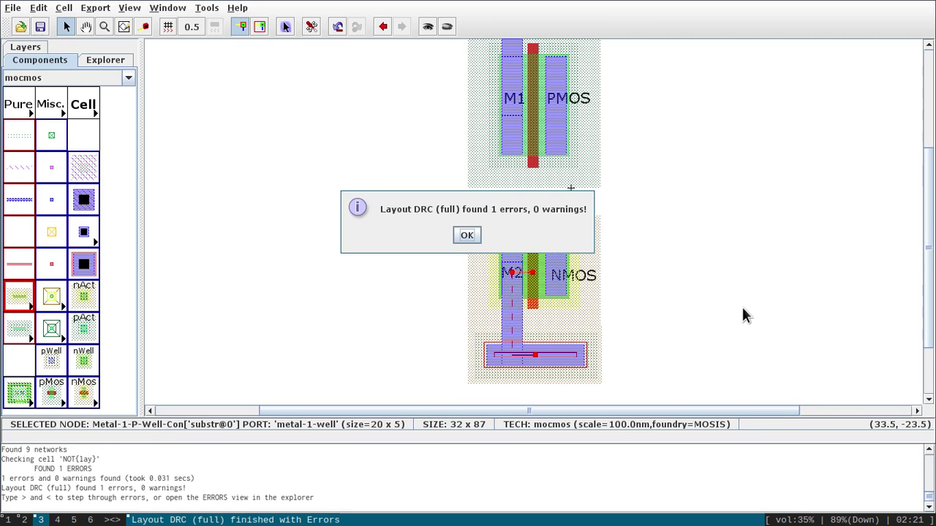
{"action": "left_click", "coordinate": [467, 236]}
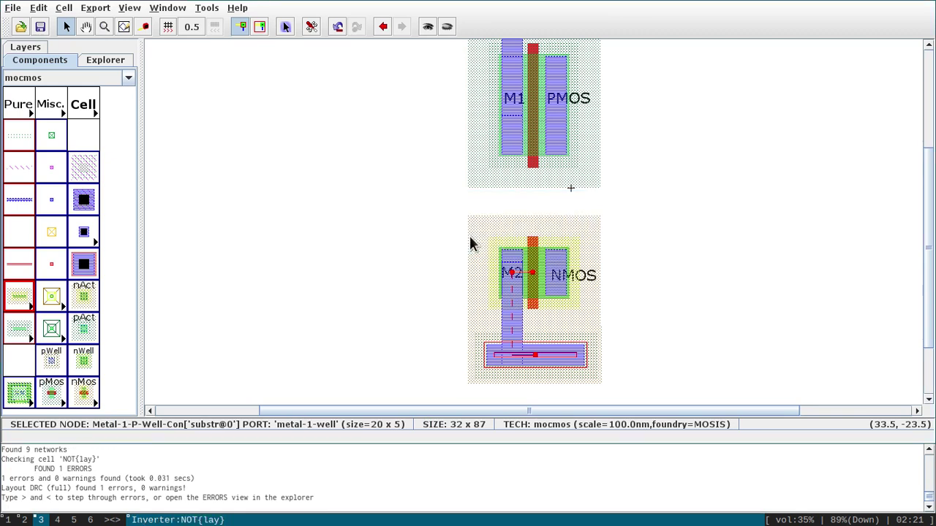
Step: Expand the Layout DRC error list for the NOT cell and examine the full text of the minimum width/height error
{"action": "left_click", "coordinate": [105, 64]}
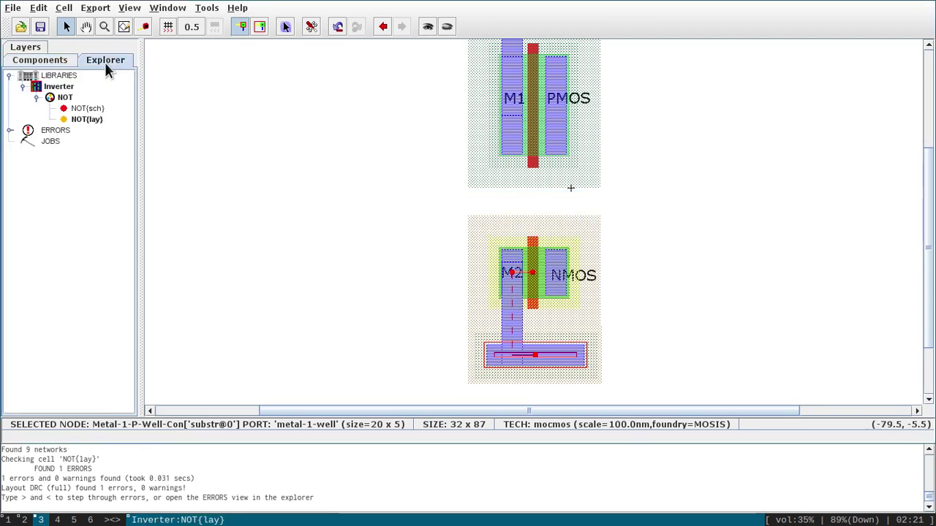
{"action": "left_click", "coordinate": [9, 131]}
{"action": "left_click", "coordinate": [23, 142]}
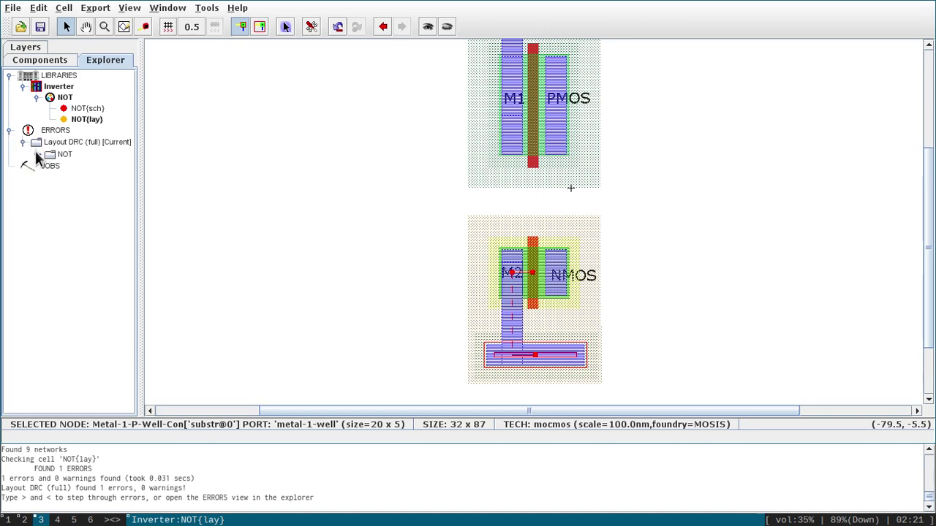
{"action": "left_click", "coordinate": [35, 154]}
{"action": "left_click", "coordinate": [104, 167]}
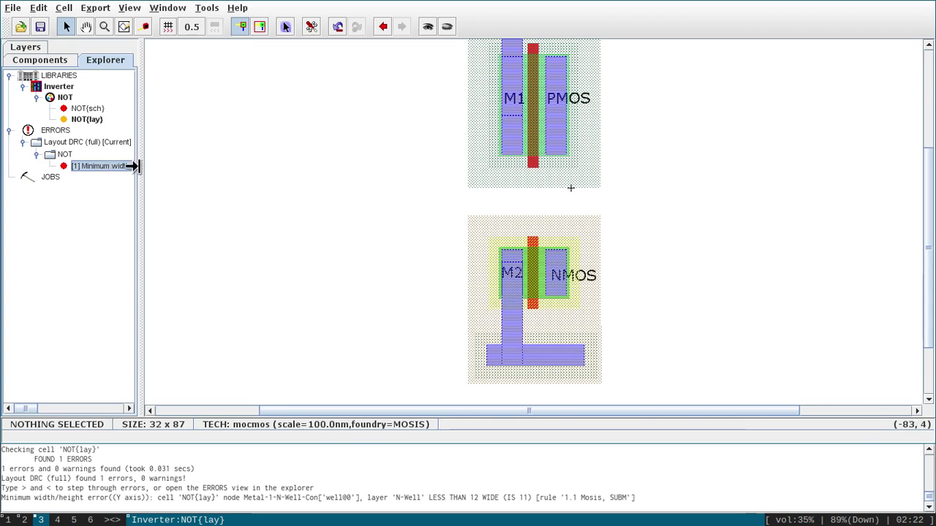
{"action": "left_click_drag", "start_coordinate": [135, 166], "coordinate": [322, 167]}
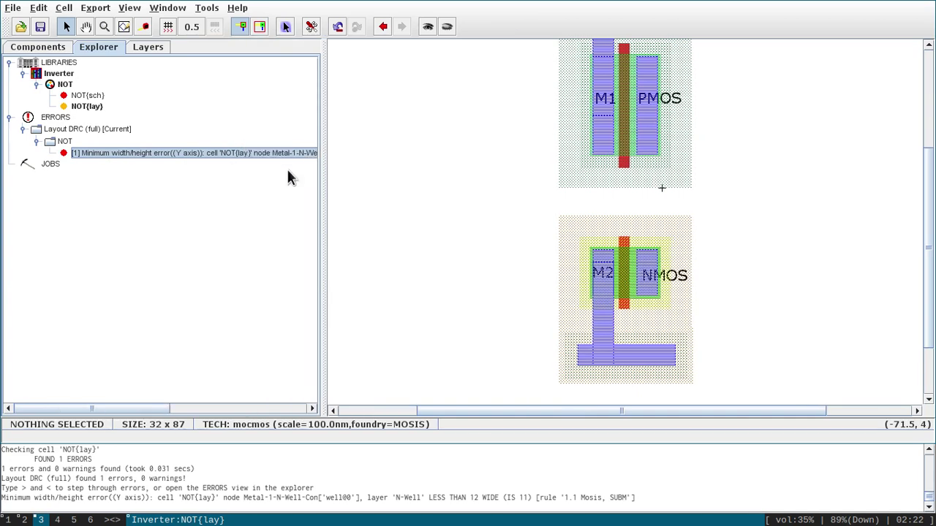
{"action": "left_click", "coordinate": [147, 154]}
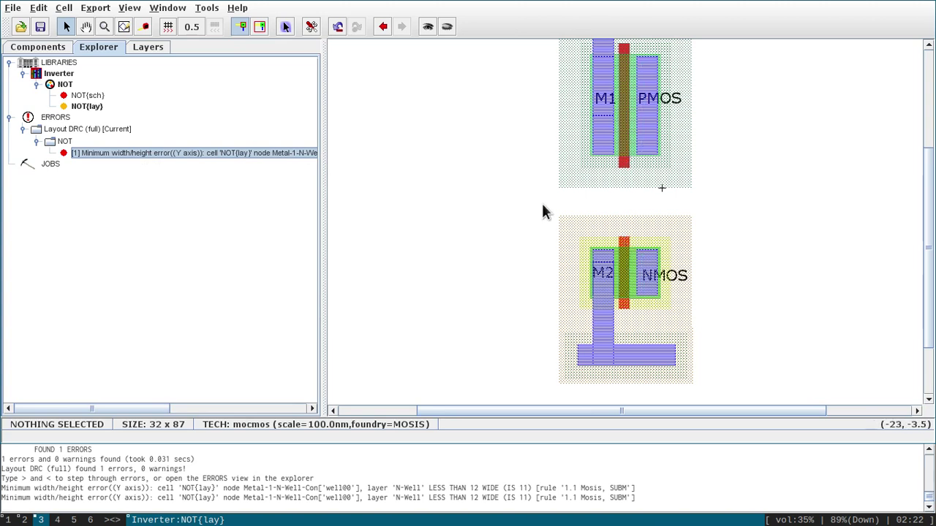
Step: Move M2 together with its P-Well contact, wiring and labels down 1.5 units in 0.5-unit increments
{"action": "left_click_drag", "start_coordinate": [542, 204], "coordinate": [736, 407]}
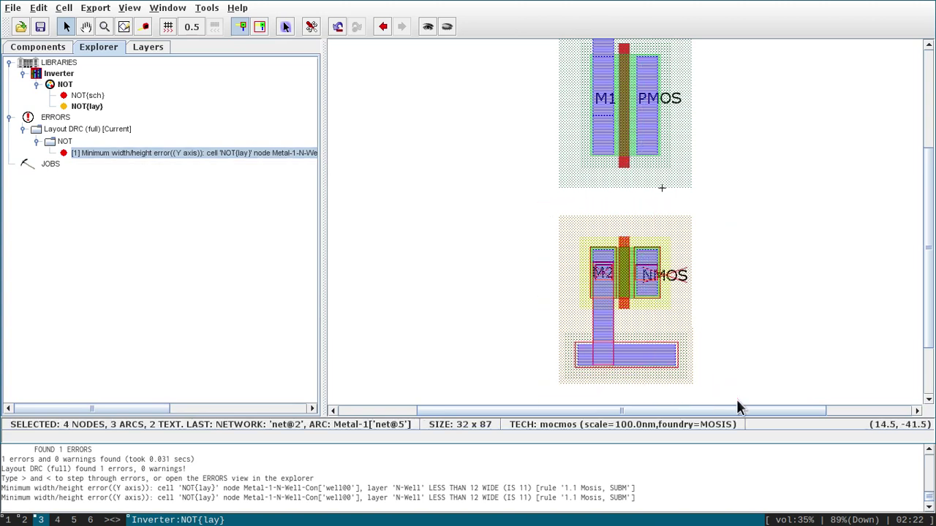
{"action": "key", "text": "Down"}
{"action": "key", "text": "Down"}
{"action": "key", "text": "Down"}
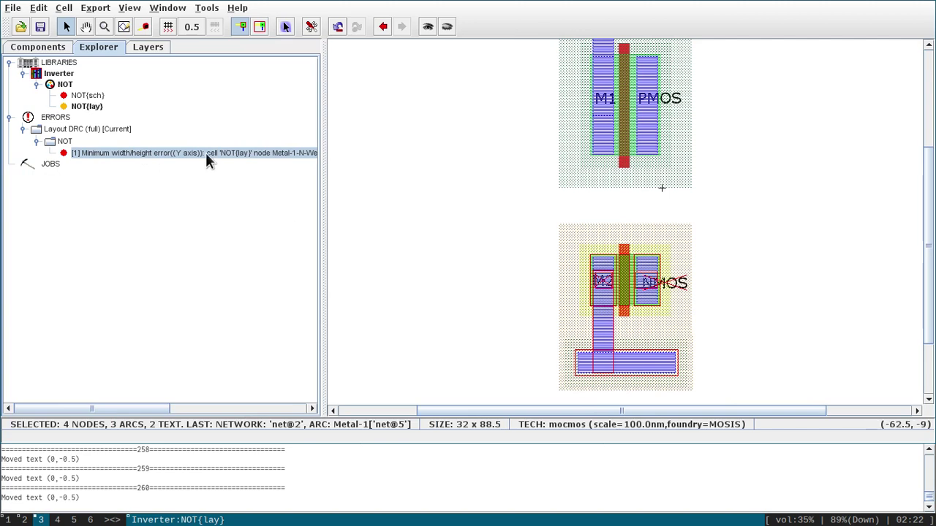
{"action": "left_click", "coordinate": [204, 153]}
{"action": "key", "text": "Delete"}
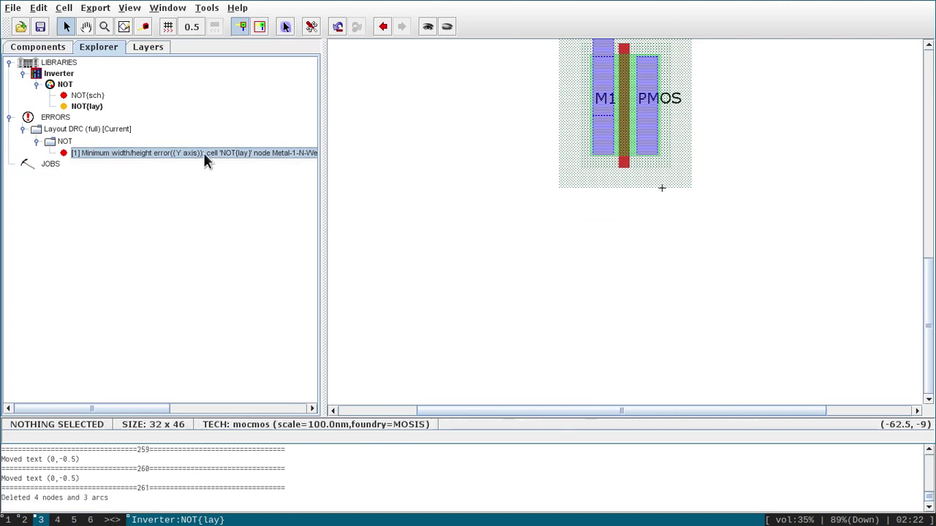
{"action": "key", "text": "ctrl+7"}
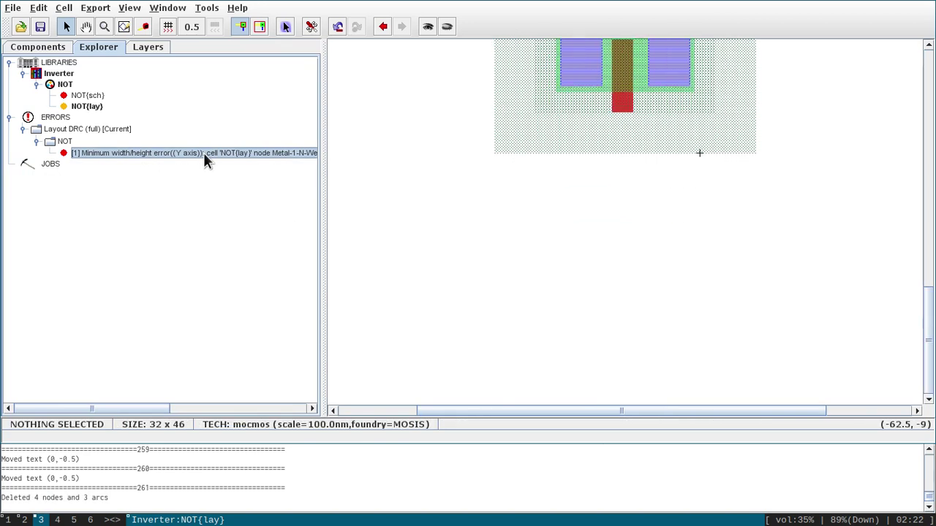
{"action": "key", "text": "ctrl+z"}
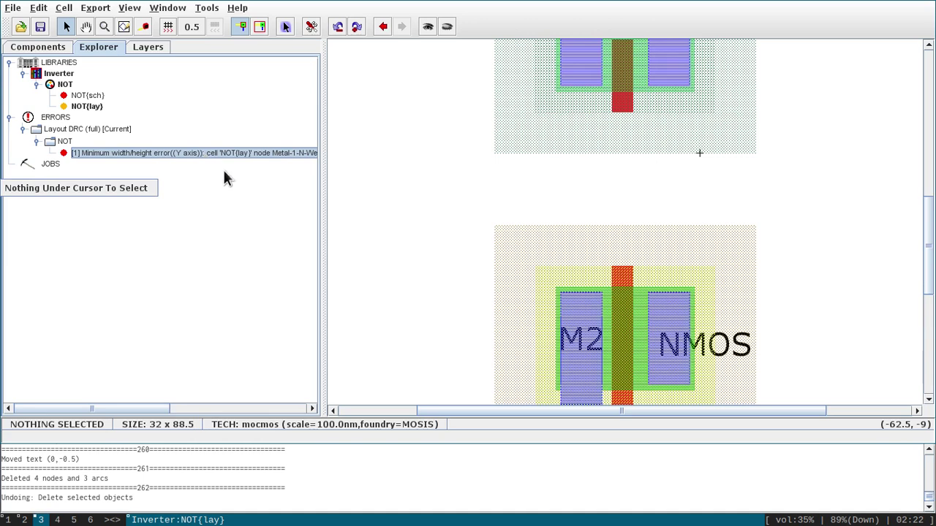
Step: Move M2 with its P-Well contact, wiring and labels down a further 5.5 units and save the library
{"action": "key", "text": "ctrl+0"}
{"action": "key", "text": "ctrl+0"}
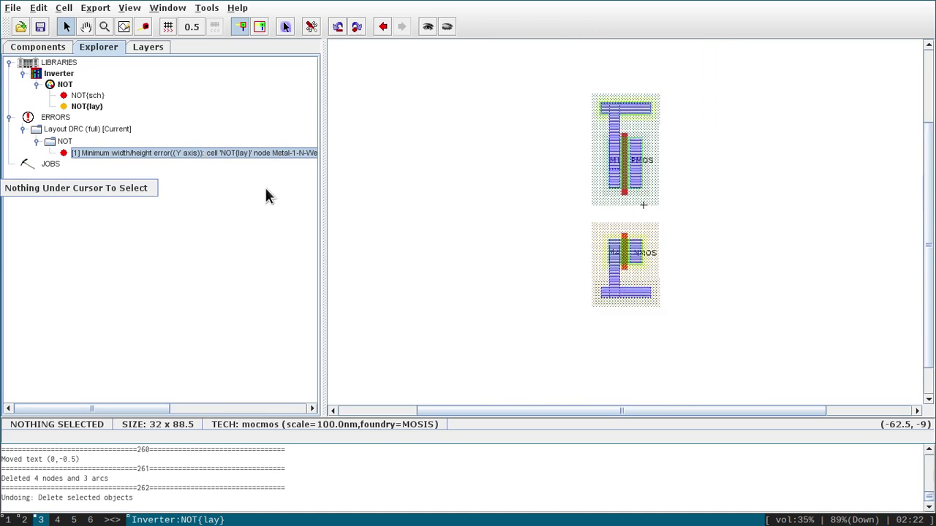
{"action": "left_click_drag", "start_coordinate": [677, 319], "coordinate": [570, 219]}
{"action": "key", "text": "Down"}
{"action": "key", "text": "Down"}
{"action": "key", "text": "Down"}
{"action": "key", "text": "Down"}
{"action": "key", "text": "Down"}
{"action": "key", "text": "Down"}
{"action": "key", "text": "Down"}
{"action": "key", "text": "Down"}
{"action": "key", "text": "Down"}
{"action": "key", "text": "Down"}
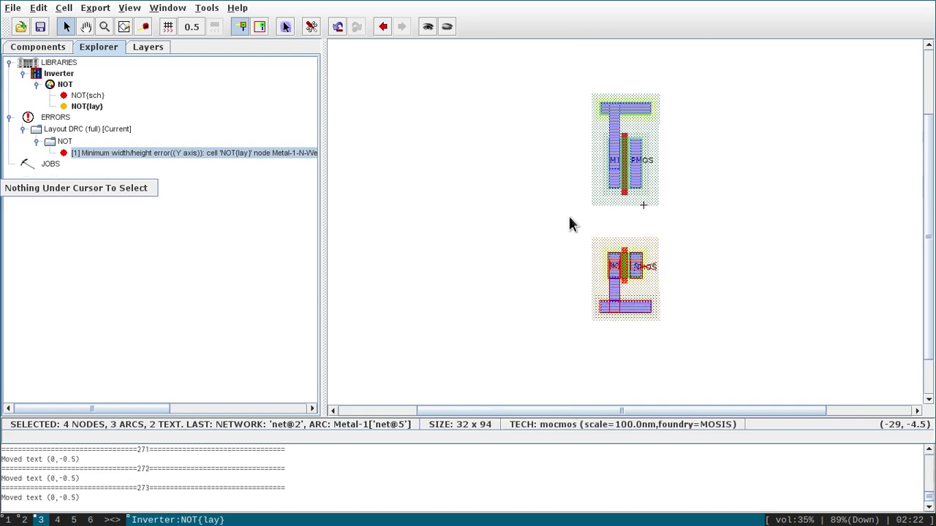
{"action": "left_click", "coordinate": [564, 223]}
{"action": "key", "text": "ctrl+s"}
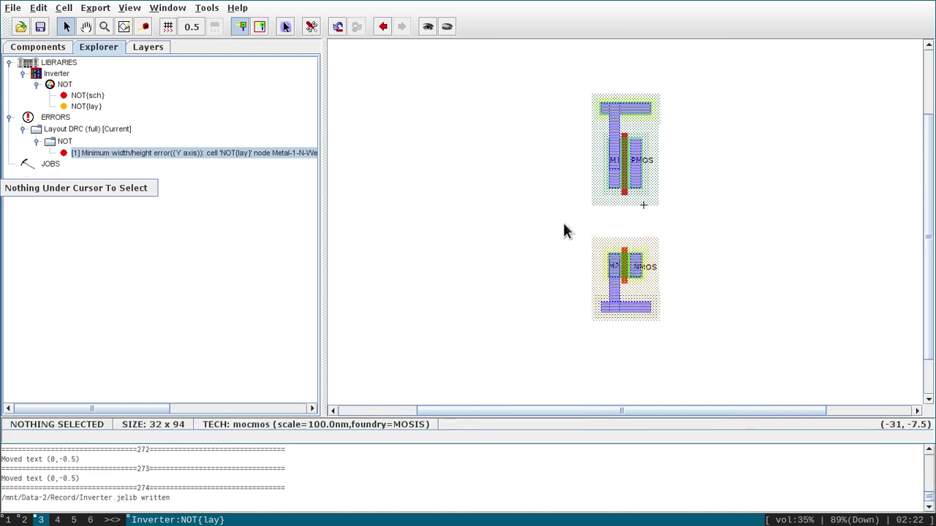
Step: Rerun the design rule check on the NOT layout with the whole inverter in view
{"action": "key", "text": "ctrl+9"}
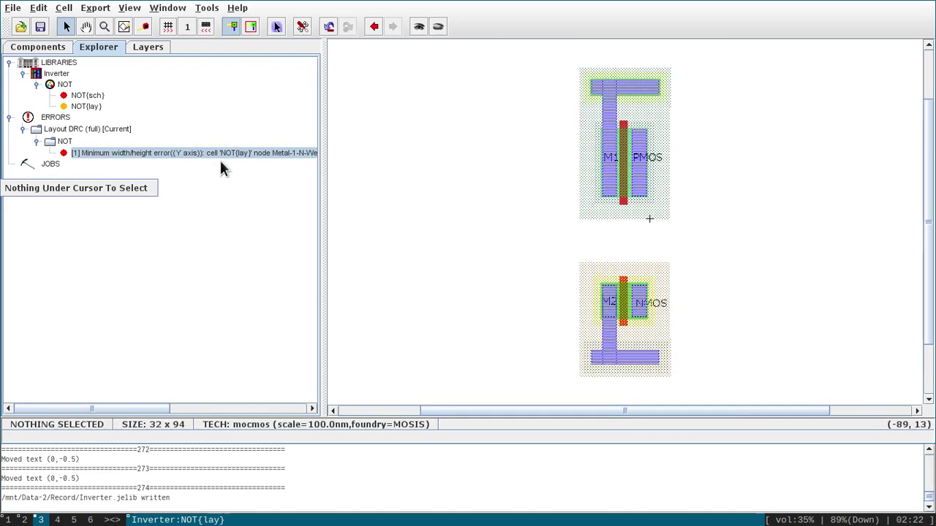
{"action": "left_click_drag", "start_coordinate": [319, 155], "coordinate": [129, 146]}
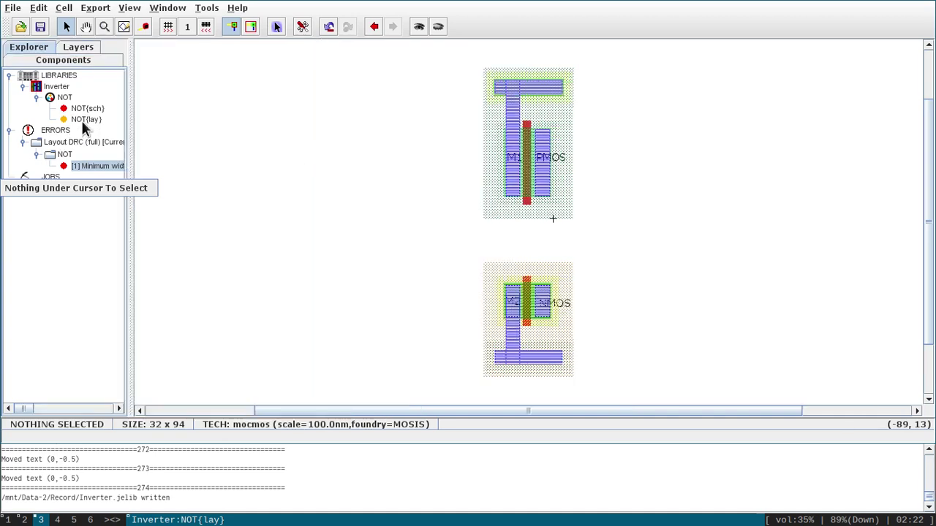
{"action": "key", "text": "F5"}
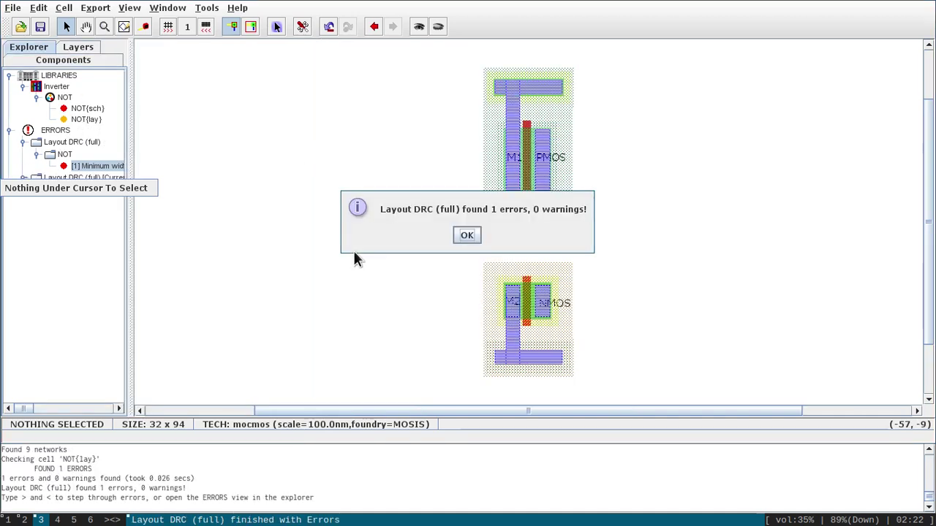
{"action": "left_click", "coordinate": [462, 237]}
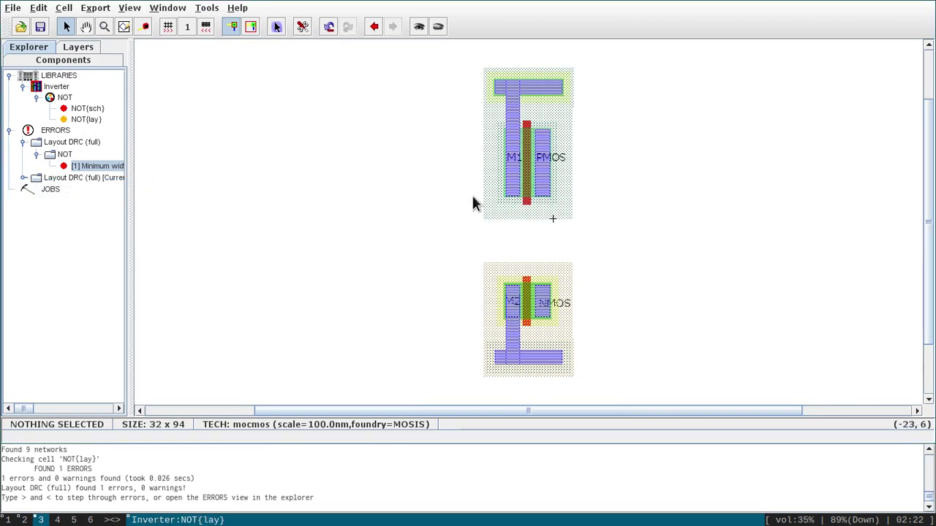
Step: Delete the P-Well contact below M2 and rerun the design rule check on the saved layout
{"action": "left_click", "coordinate": [542, 361]}
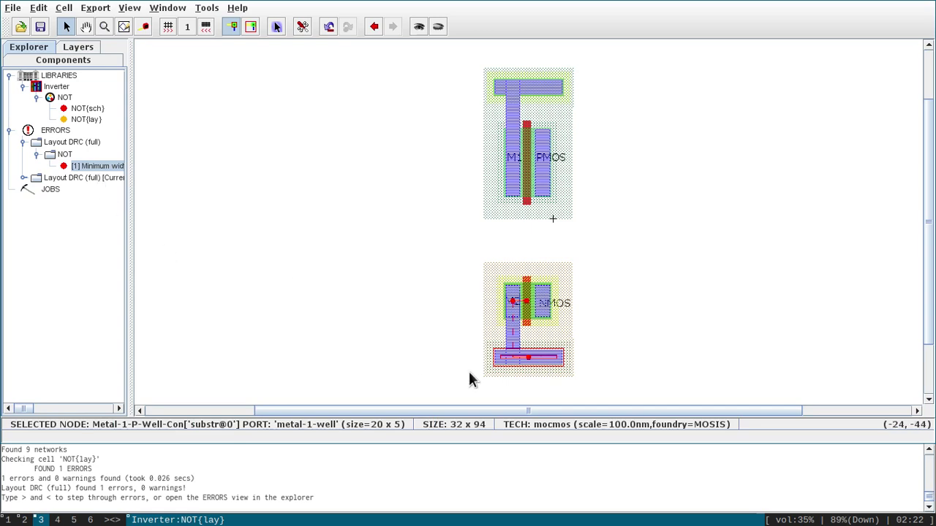
{"action": "key", "text": "Delete"}
{"action": "key", "text": "ctrl+s"}
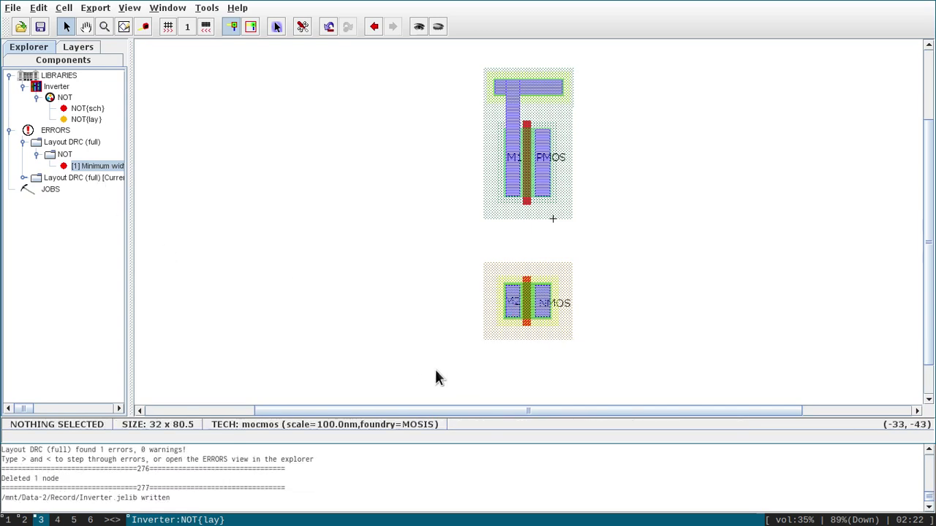
{"action": "key", "text": "F5"}
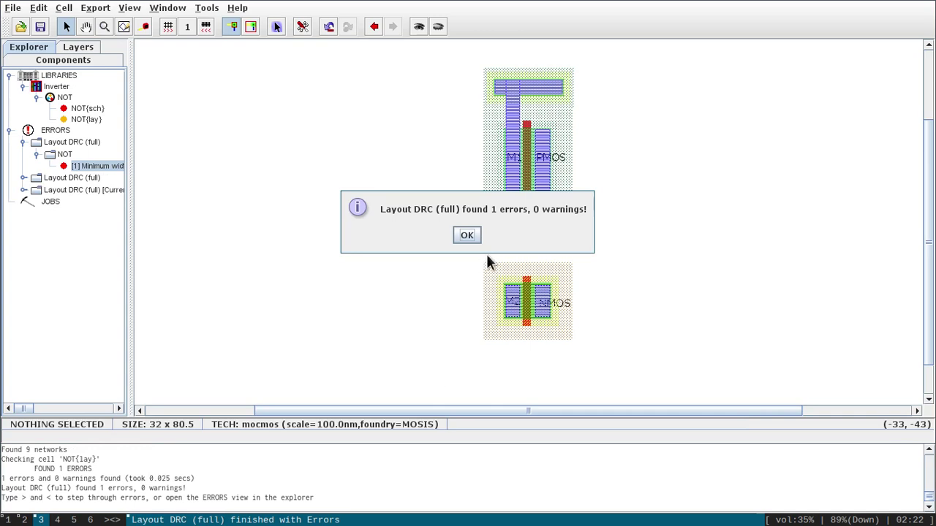
{"action": "left_click", "coordinate": [466, 236]}
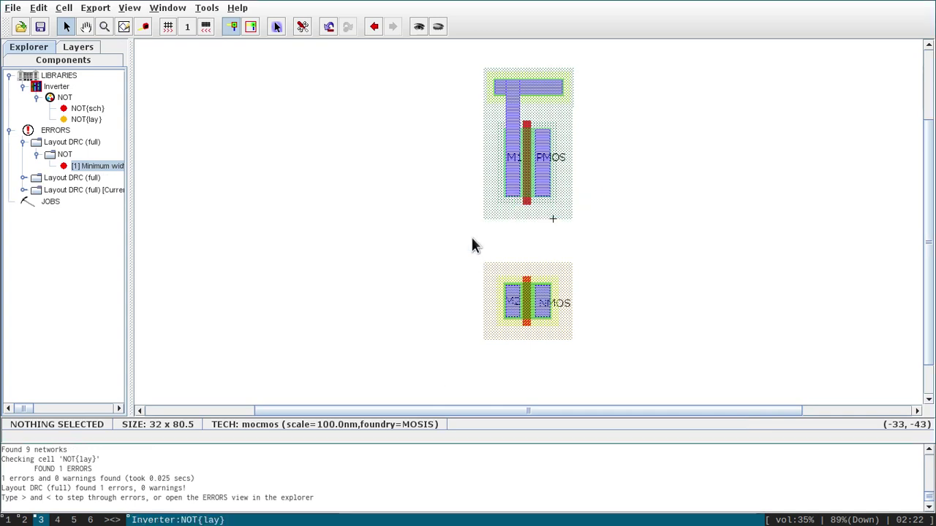
Step: Delete the N-Well contact above M1 and rerun the design rule check
{"action": "left_click", "coordinate": [552, 86]}
{"action": "key", "text": "Delete"}
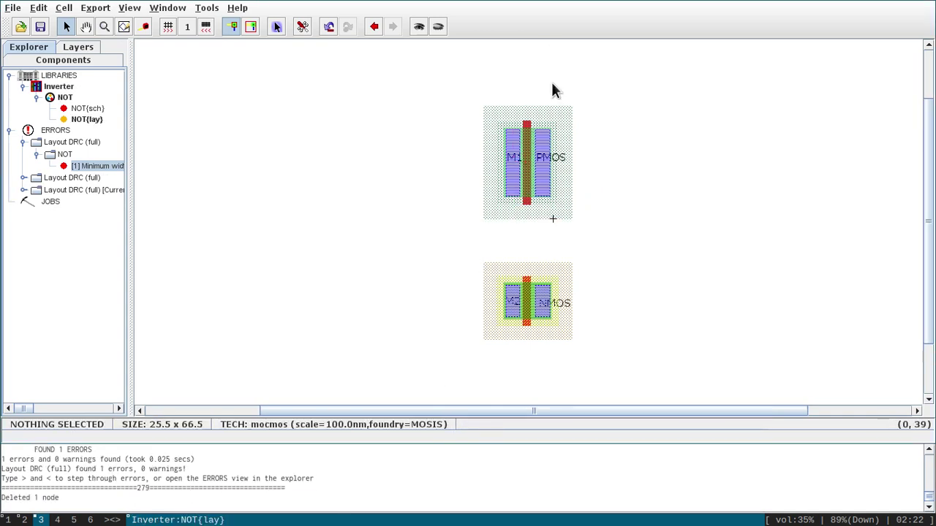
{"action": "key", "text": "F5"}
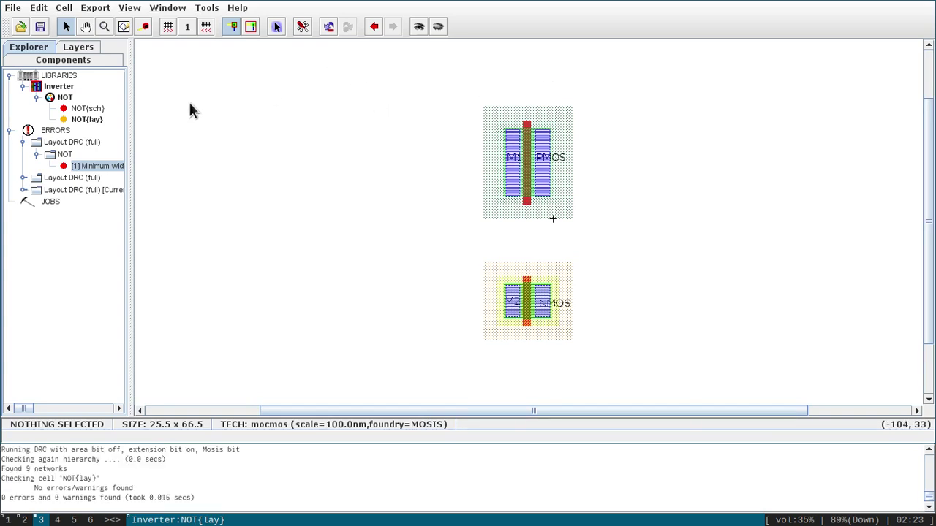
Step: Place a new Metal-1-N-Well contact above M1 and set its X size to 20 and Y size to 8
{"action": "left_click", "coordinate": [41, 62]}
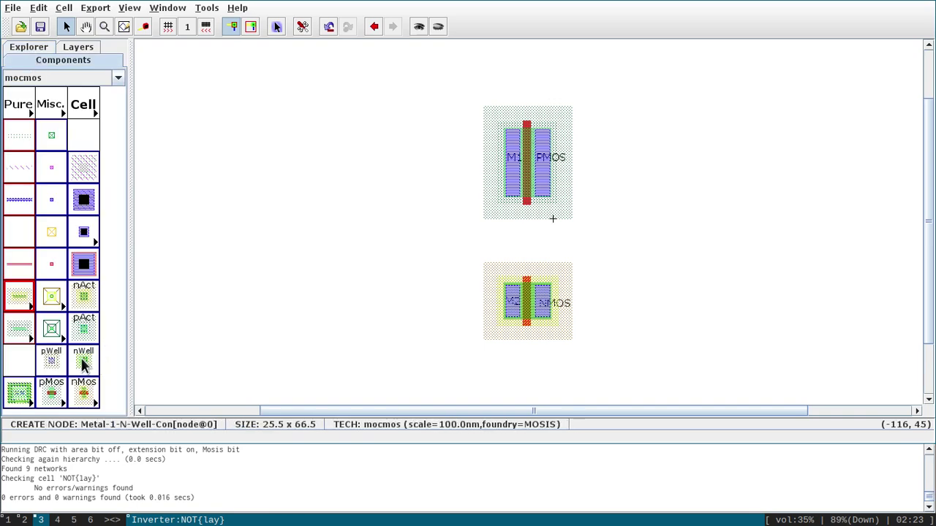
{"action": "left_click", "coordinate": [84, 366]}
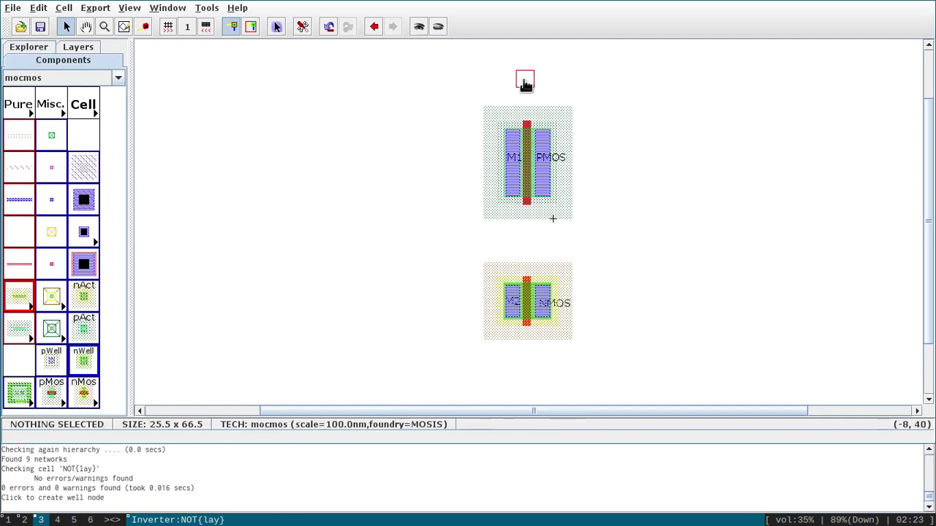
{"action": "left_click", "coordinate": [525, 79]}
{"action": "key", "text": "ctrl+i"}
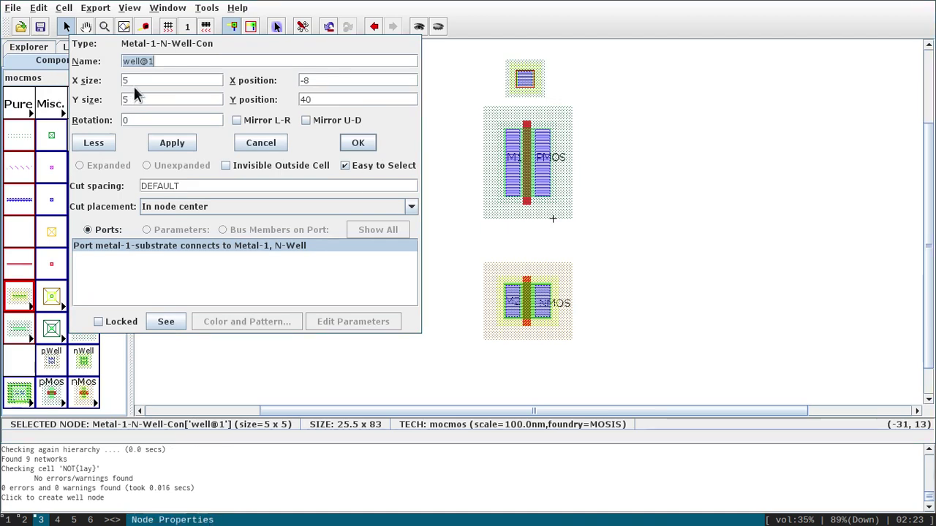
{"action": "key", "text": "alt+Tab"}
{"action": "key", "text": "super+3"}
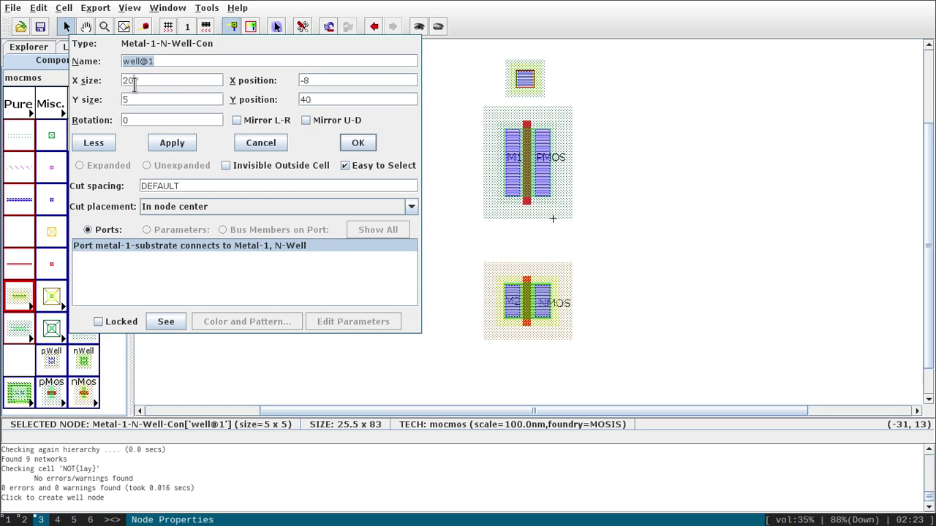
{"action": "left_click", "coordinate": [143, 100]}
{"action": "type", "text": "8"}
{"action": "key", "text": "Return"}
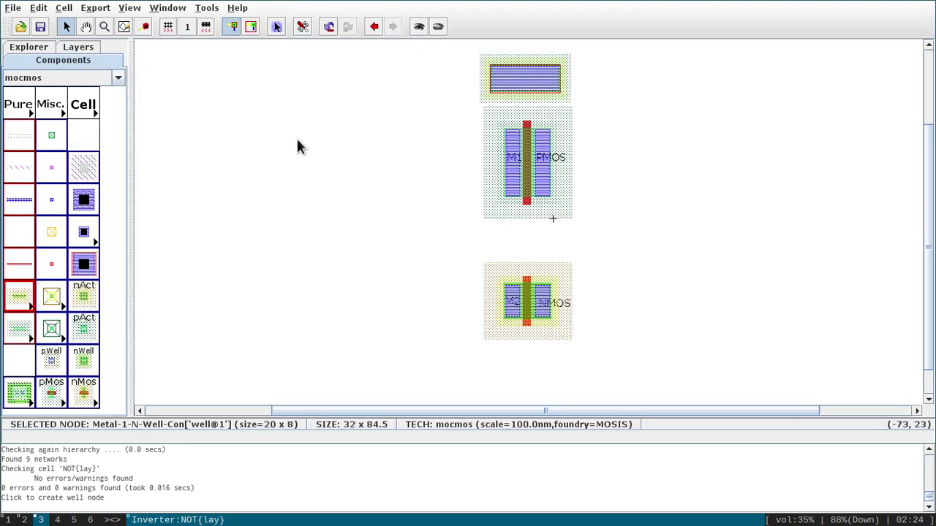
Step: Move the N-Well contact right 1 and down 1 unit so its well lines up with and meets M1's well
{"action": "key", "text": "Right"}
{"action": "key", "text": "Right"}
{"action": "key", "text": "Left"}
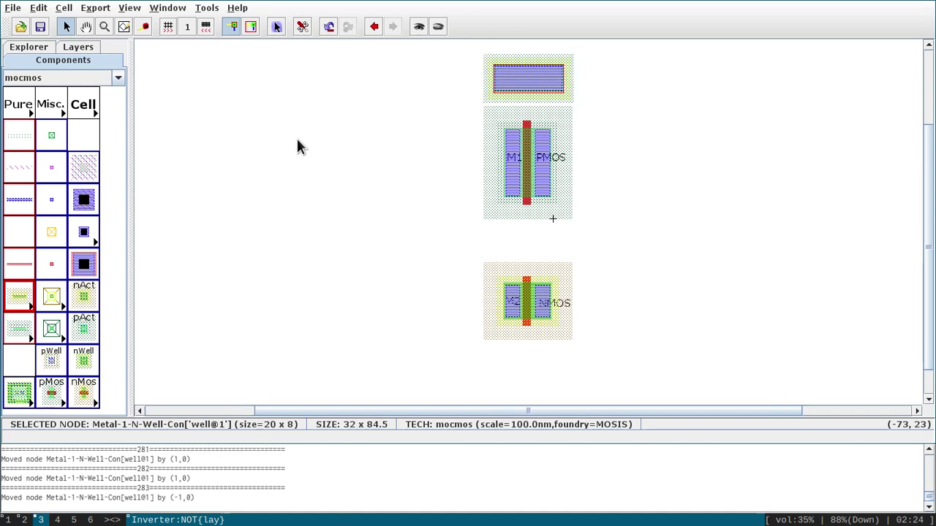
{"action": "left_click", "coordinate": [526, 73]}
{"action": "key", "text": "Down"}
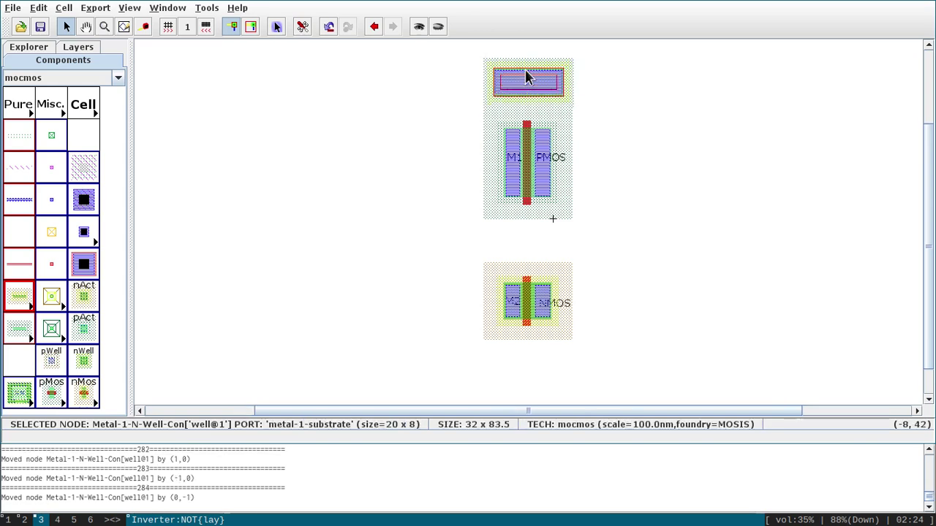
Step: Wire M1's left P-Active contact up to the new N-Well contact with a Metal-1 arc, then save and run a design rule check
{"action": "left_click", "coordinate": [516, 167]}
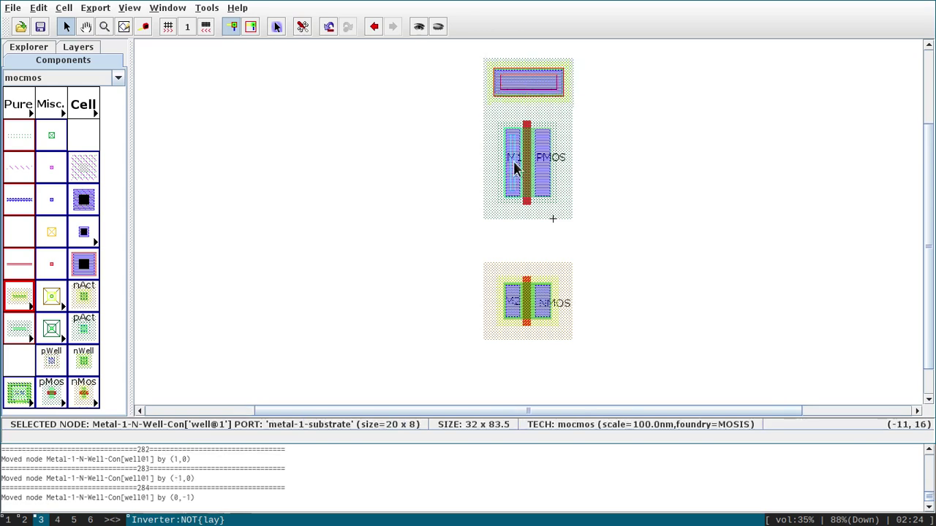
{"action": "right_click", "coordinate": [514, 84]}
{"action": "key", "text": "ctrl+s"}
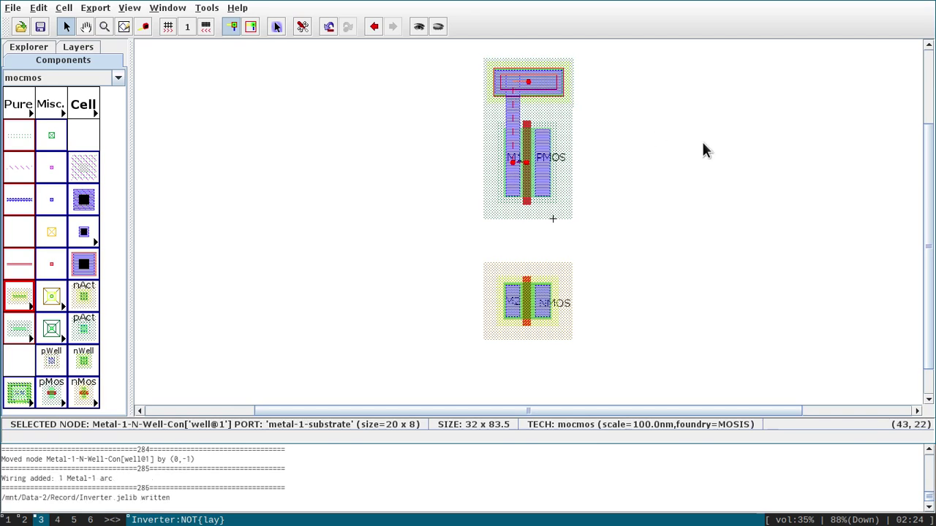
{"action": "key", "text": "F5"}
{"action": "key", "text": "F5"}
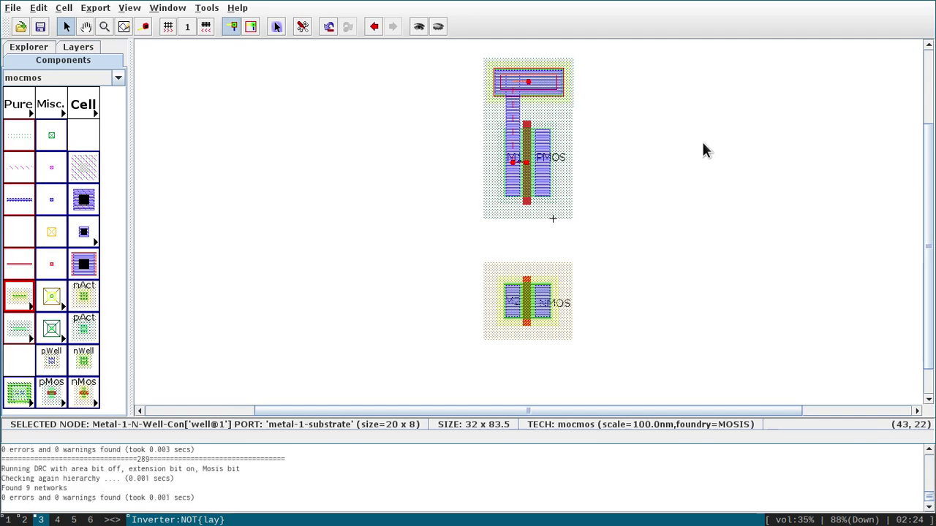
{"action": "left_click", "coordinate": [702, 149]}
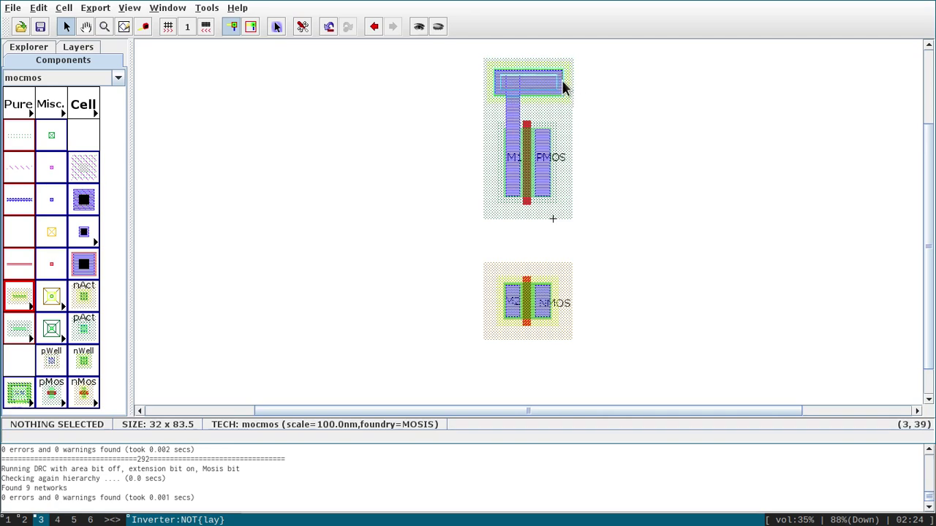
Step: Place a Metal-1-P-Well contact below M2 and set its X size to 20 and Y size to 7
{"action": "left_click", "coordinate": [51, 359]}
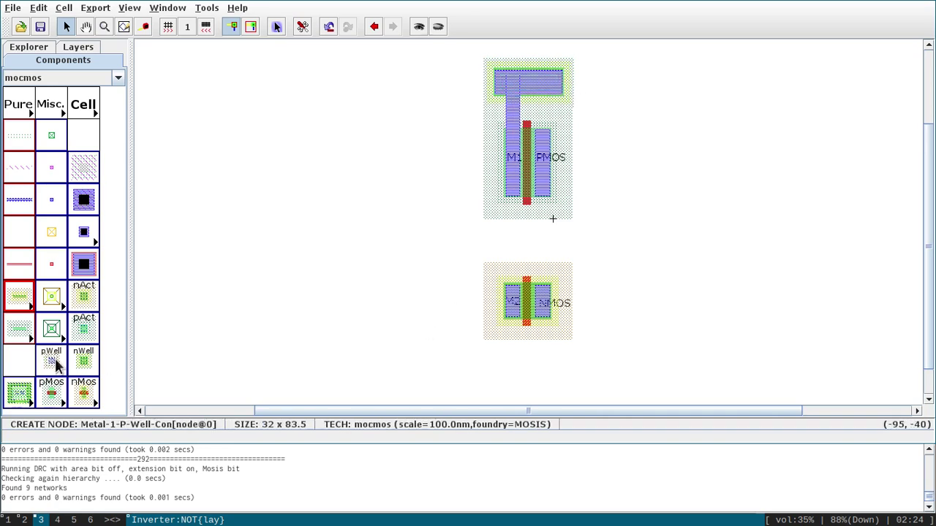
{"action": "left_click", "coordinate": [525, 378]}
{"action": "double_click", "coordinate": [525, 379]}
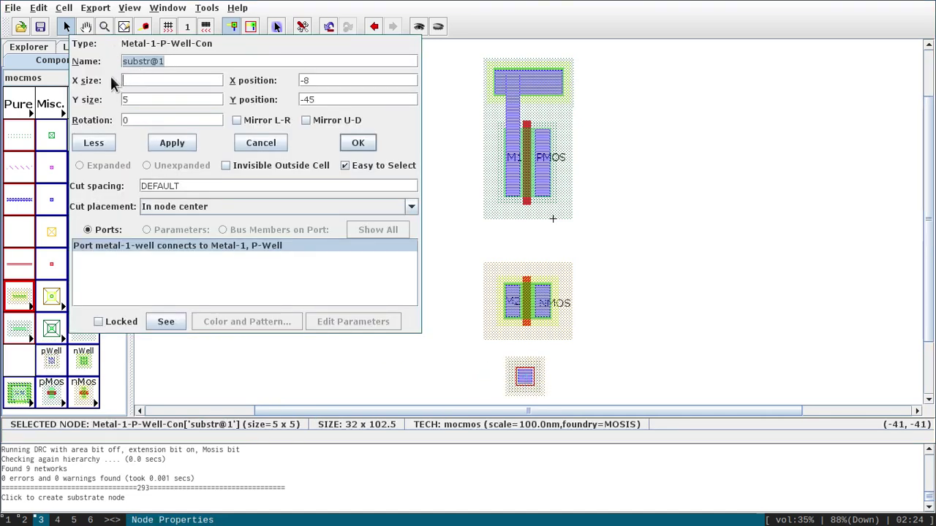
{"action": "type", "text": "20"}
{"action": "left_click", "coordinate": [150, 101]}
{"action": "type", "text": "7"}
{"action": "key", "text": "Return"}
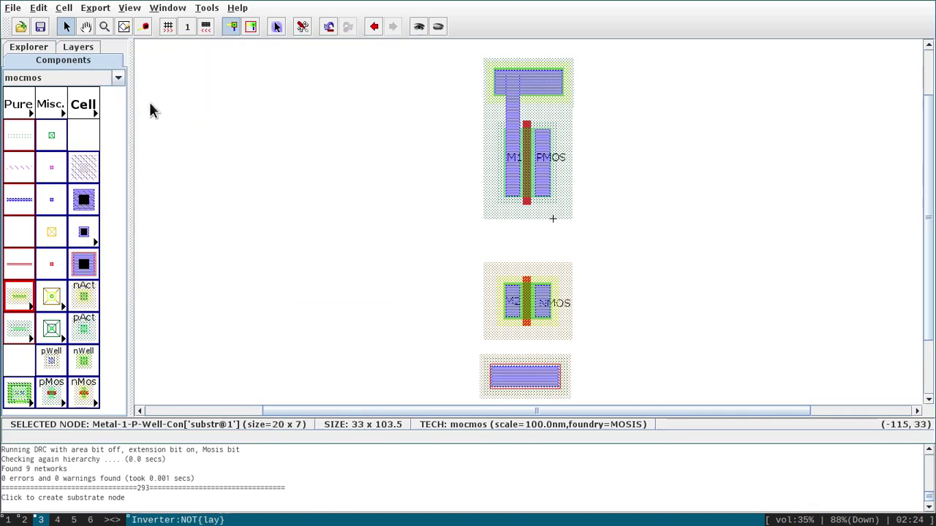
Step: Move the P-Well contact up 4 units and right 1 unit so its well meets and lines up with M2's well
{"action": "key", "text": "Up"}
{"action": "key", "text": "Up"}
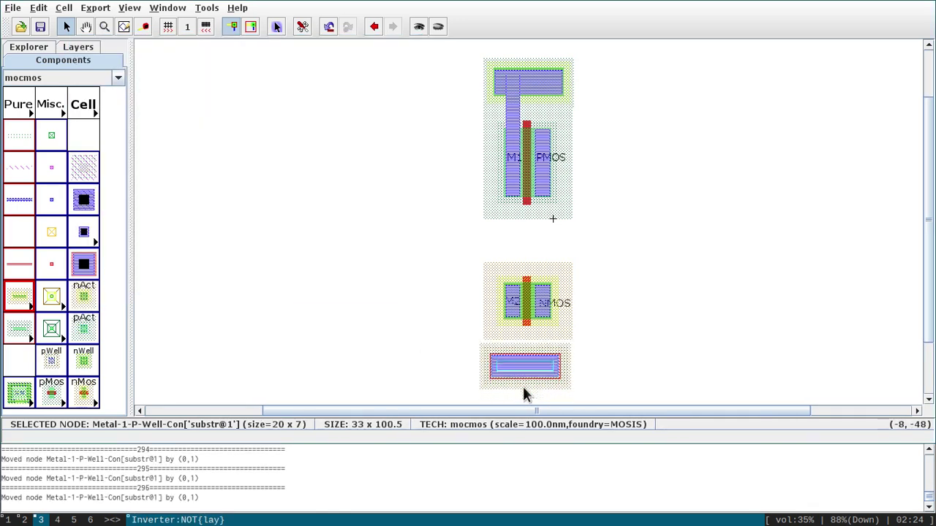
{"action": "key", "text": "Right"}
{"action": "key", "text": "Left"}
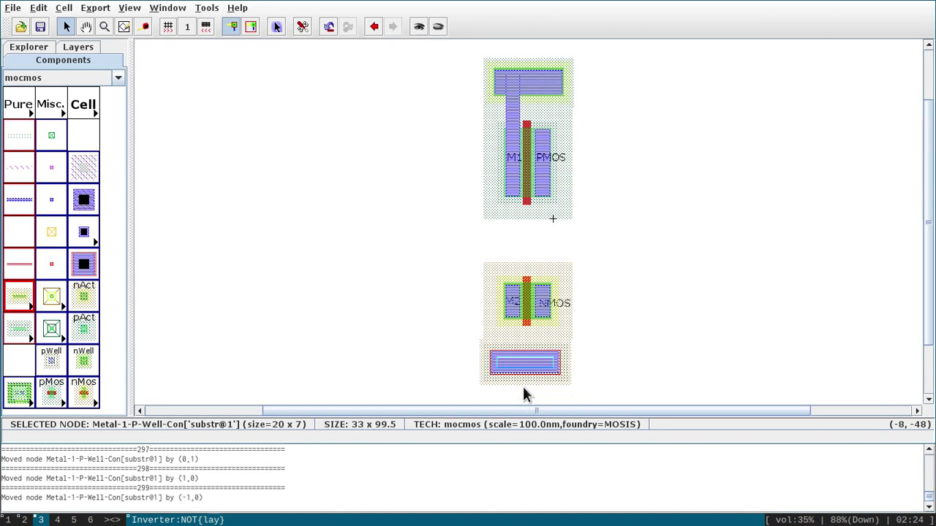
{"action": "key", "text": "Right"}
{"action": "left_click", "coordinate": [516, 302]}
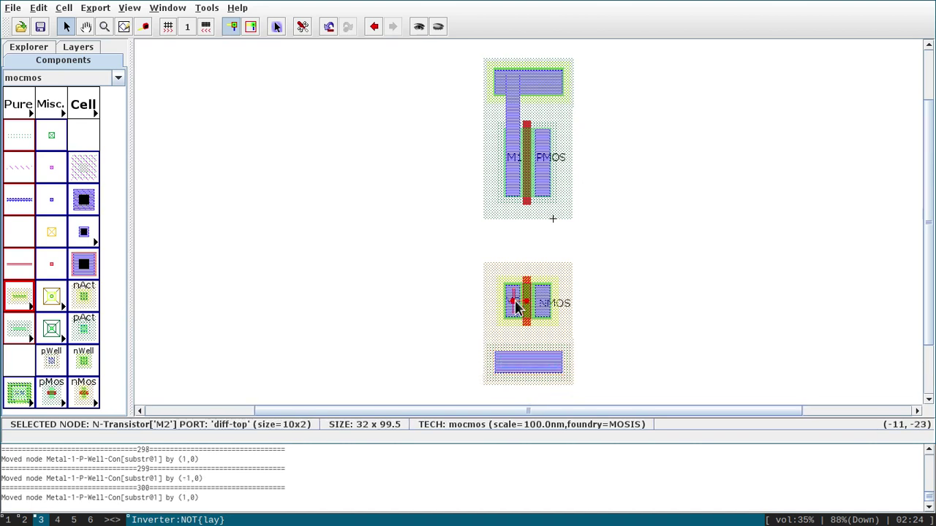
{"action": "right_click", "coordinate": [515, 365]}
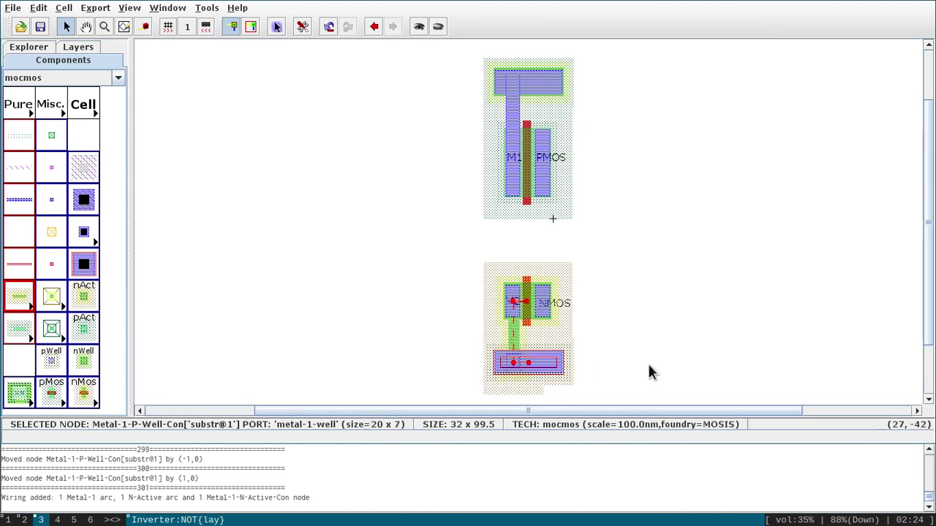
{"action": "key", "text": "ctrl+z"}
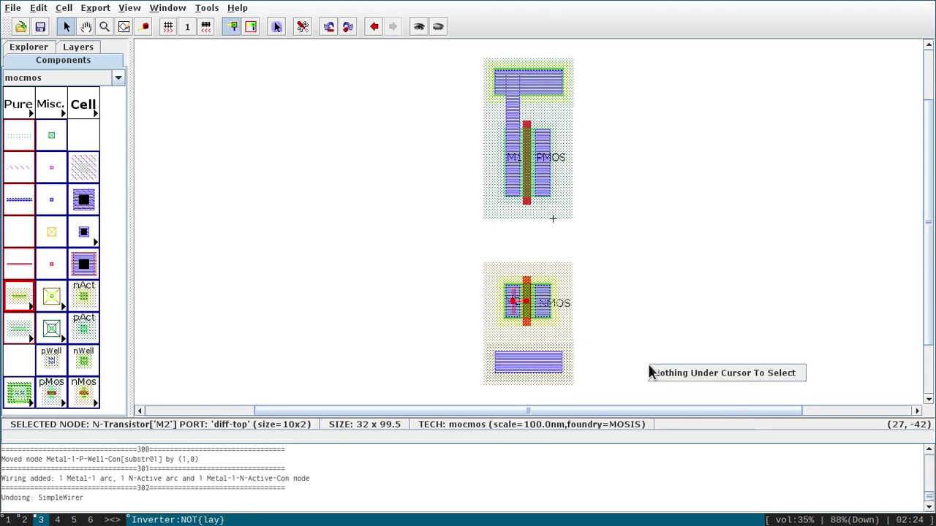
Step: Wire M2's left N-Active contact down to the P-Well contact with a Metal-1 arc, then save and run a design rule check
{"action": "left_click", "coordinate": [512, 301]}
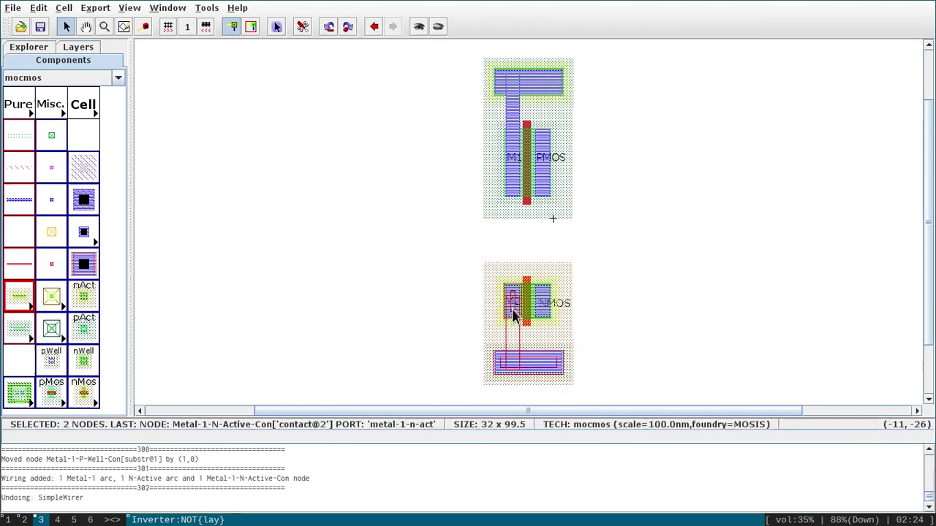
{"action": "right_click", "coordinate": [512, 362]}
{"action": "left_click", "coordinate": [664, 321]}
{"action": "key", "text": "ctrl+s"}
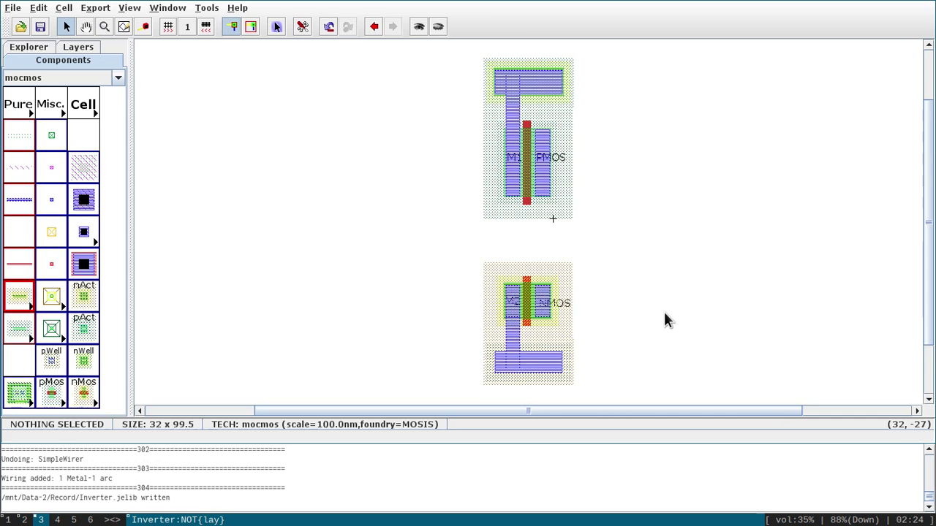
{"action": "key", "text": "F5"}
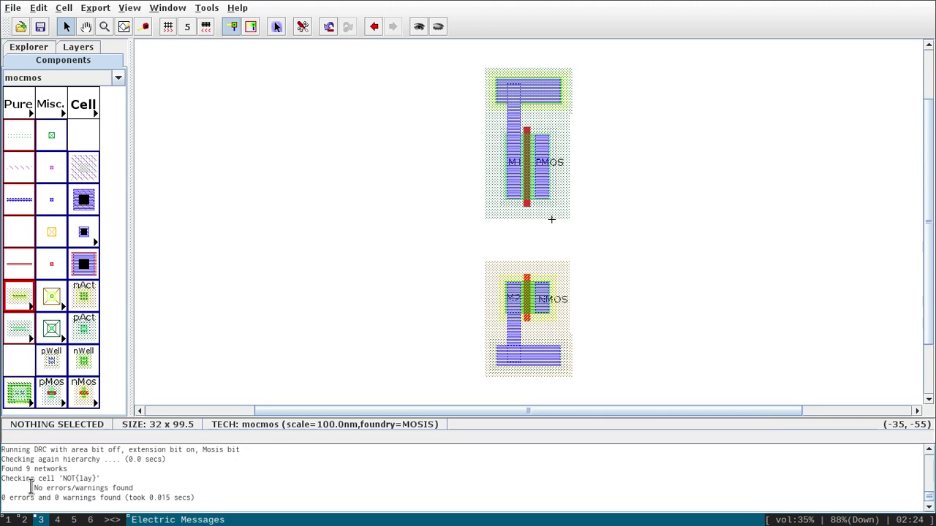
{"action": "left_click_drag", "start_coordinate": [33, 488], "coordinate": [135, 488]}
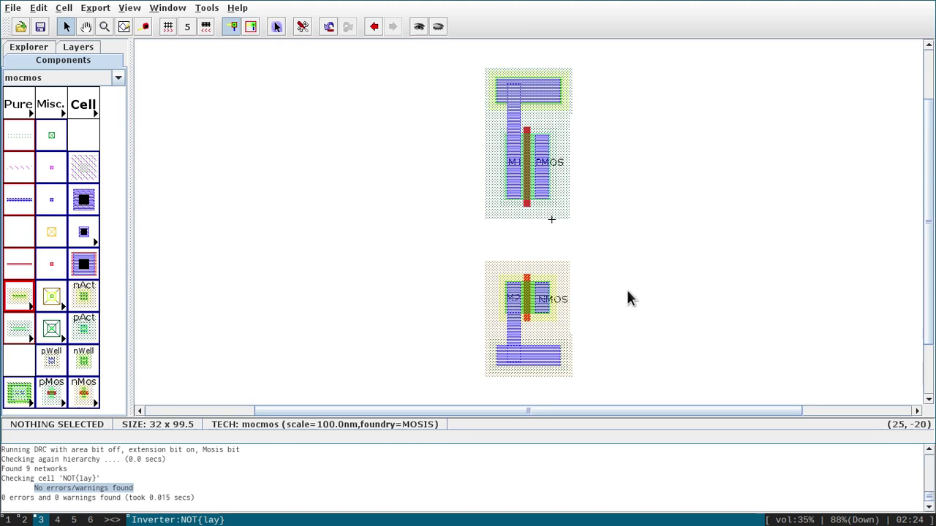
Step: Delete all the logged DRC error lists and check the NOT{sch} schematic before returning to the NOT{lay} layout
{"action": "left_click", "coordinate": [47, 47]}
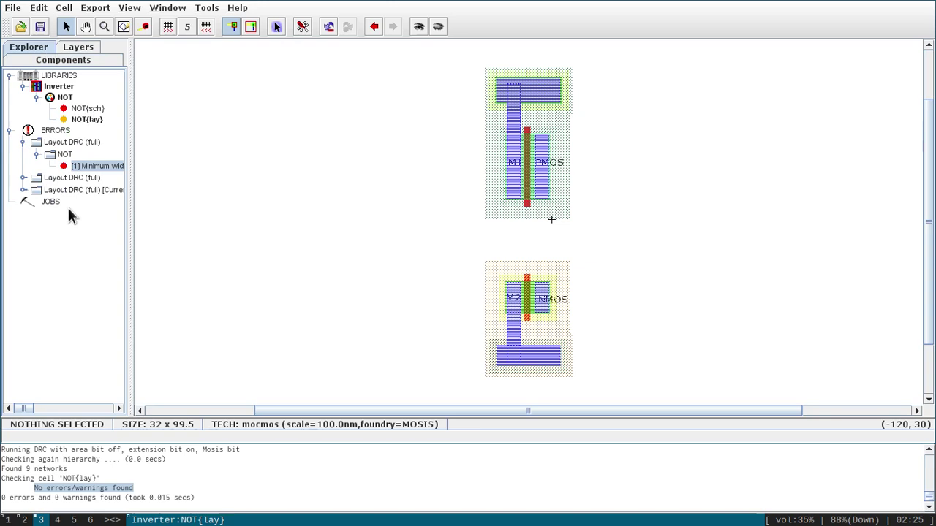
{"action": "right_click", "coordinate": [51, 132]}
{"action": "left_click", "coordinate": [99, 198]}
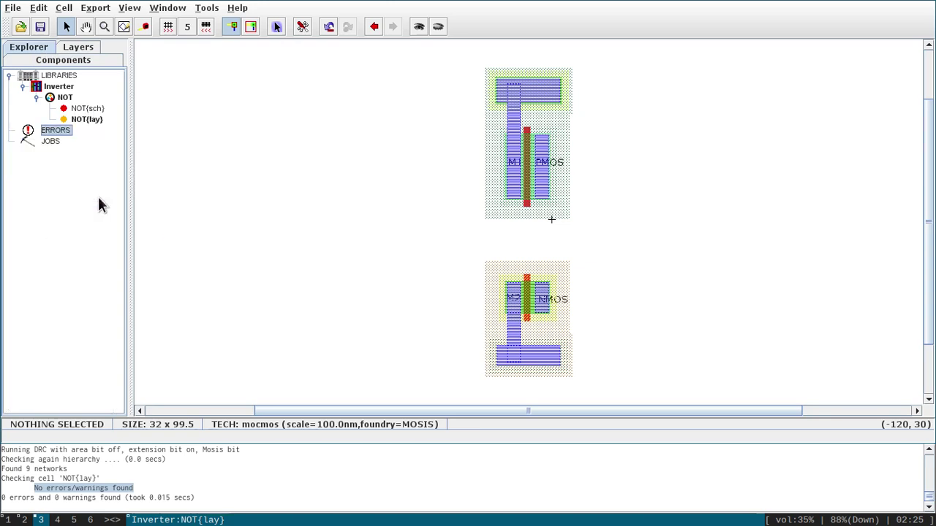
{"action": "double_click", "coordinate": [84, 108]}
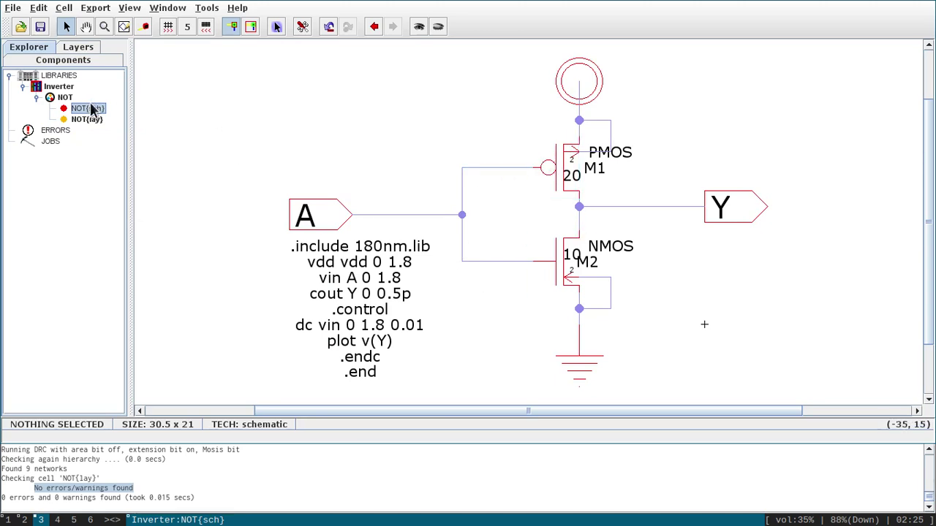
{"action": "double_click", "coordinate": [86, 119]}
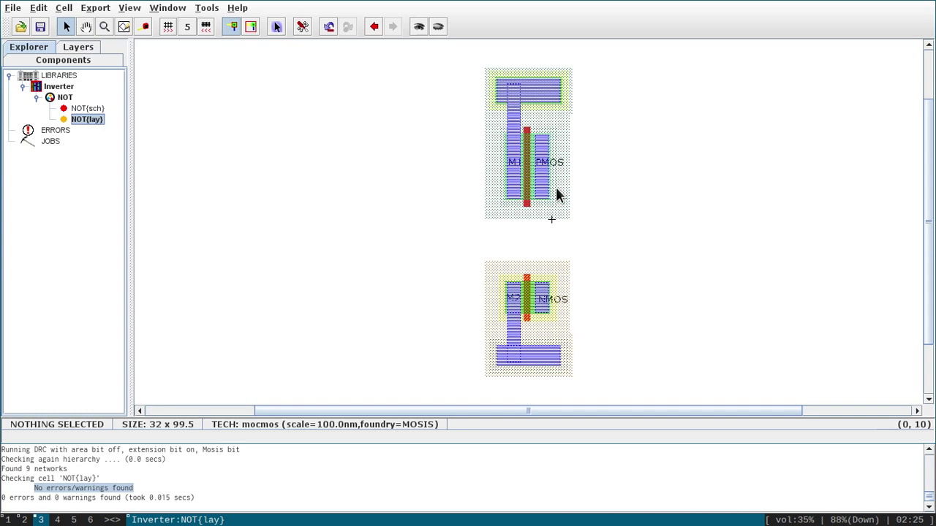
{"action": "left_click", "coordinate": [527, 207]}
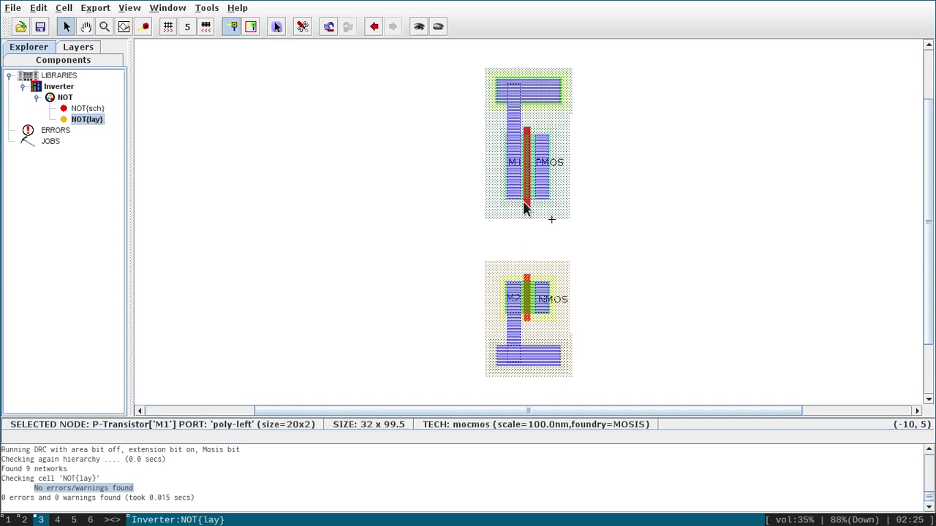
{"action": "right_click", "coordinate": [532, 288]}
{"action": "left_click", "coordinate": [649, 270]}
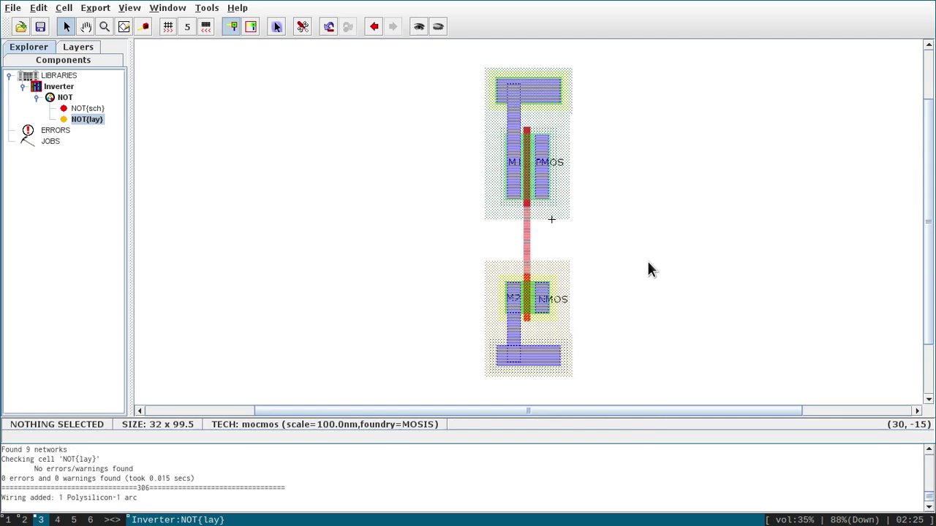
{"action": "key", "text": "ctrl+z"}
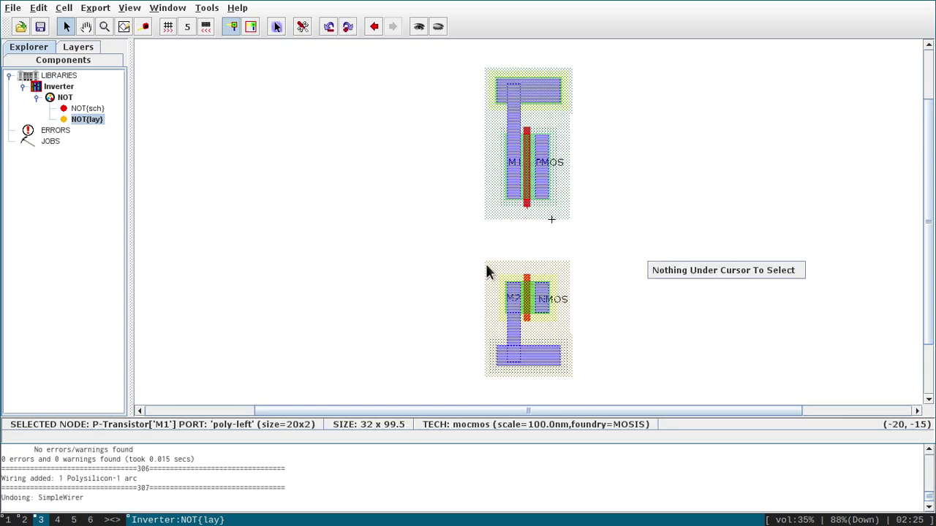
Step: Move M2 with its contacts, wiring and labels up 5 units toward M1, and set the grid alignment to 0.5
{"action": "left_click_drag", "start_coordinate": [437, 230], "coordinate": [620, 388]}
{"action": "key", "text": "Up"}
{"action": "key", "text": "Up"}
{"action": "key", "text": "Up"}
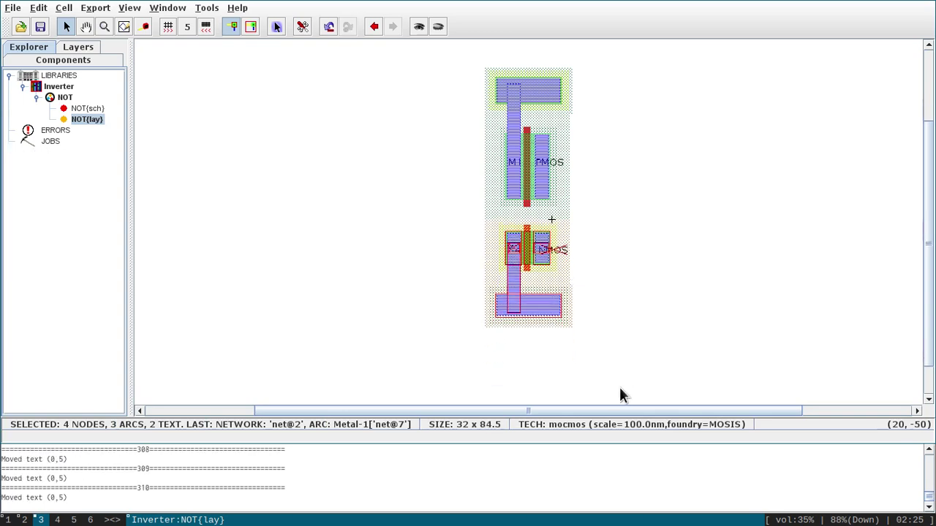
{"action": "key", "text": "Down"}
{"action": "key", "text": "Down"}
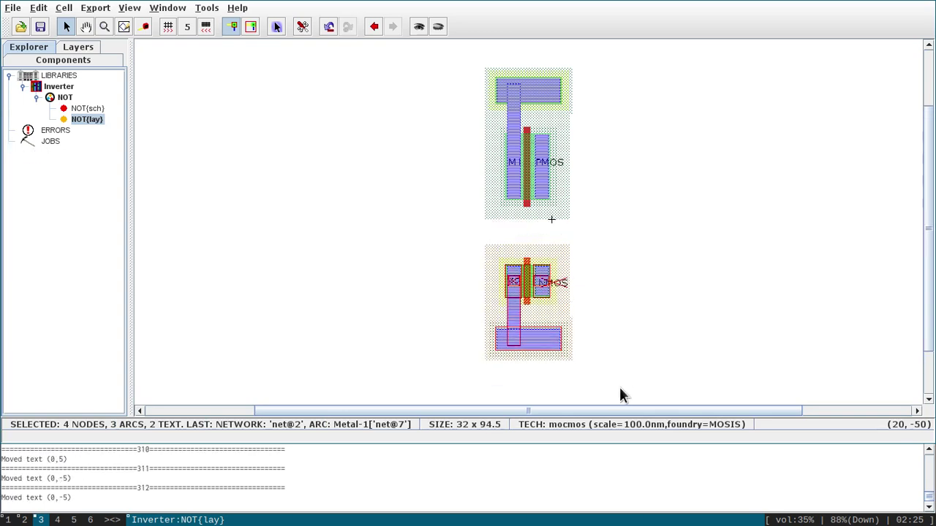
{"action": "left_click", "coordinate": [207, 26]}
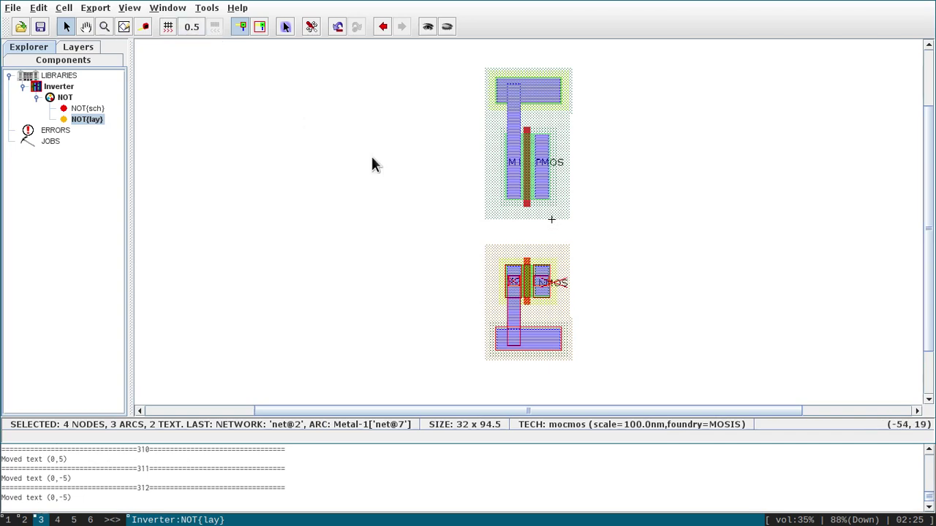
Step: Save the library with M2 in its new position and rerun the design rule check
{"action": "left_click", "coordinate": [621, 267]}
{"action": "key", "text": "ctrl+s"}
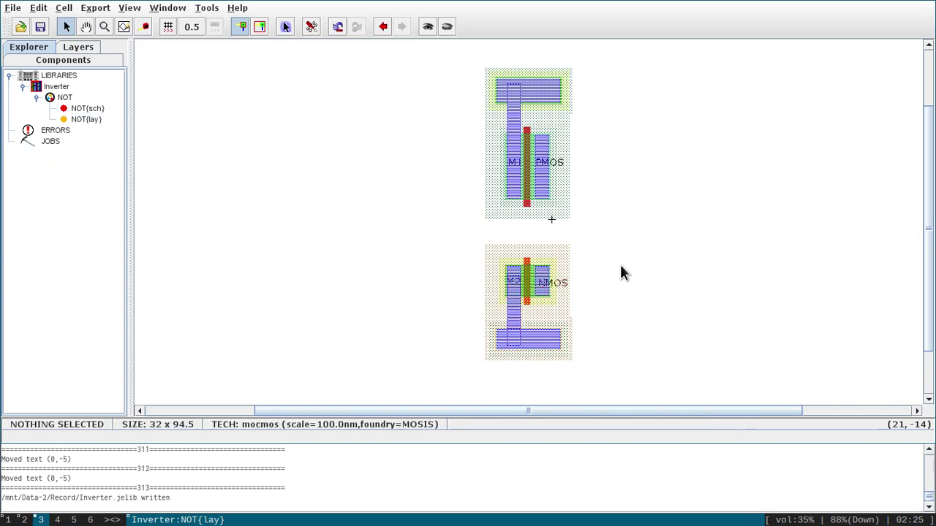
{"action": "key", "text": "F5"}
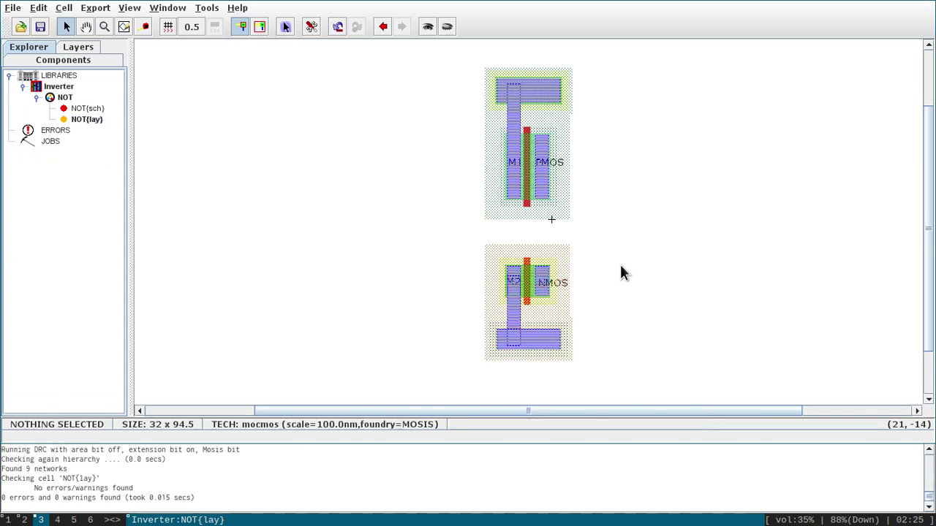
Step: Connect M2's gate to M1's gate with a vertical Polysilicon-1 arc
{"action": "left_click", "coordinate": [526, 265]}
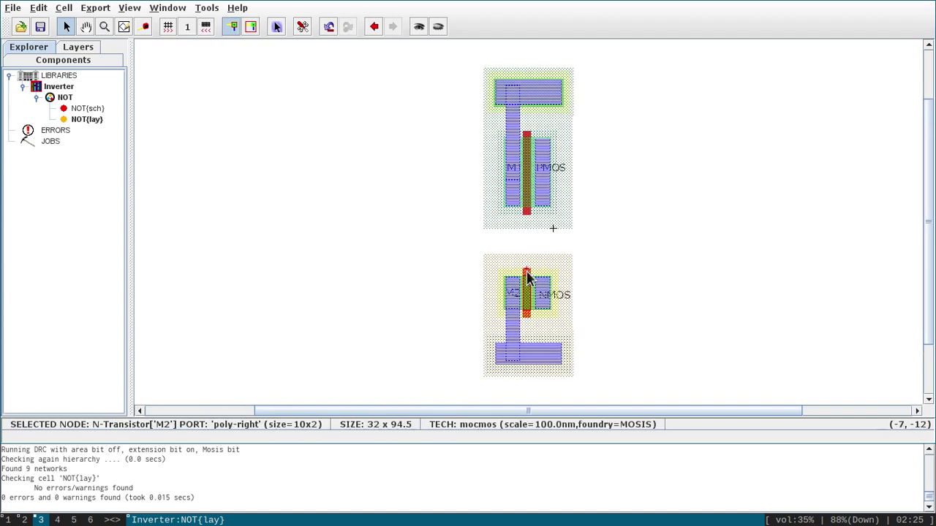
{"action": "right_click", "coordinate": [524, 209]}
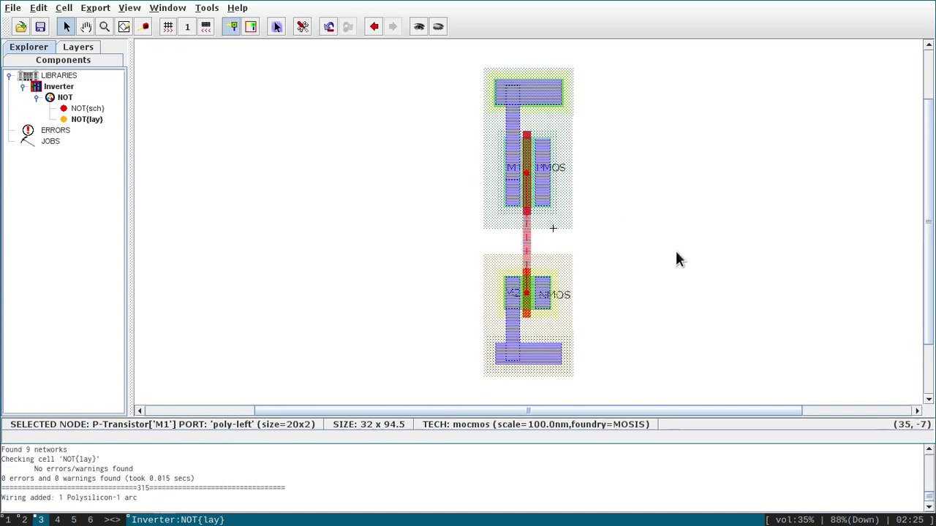
{"action": "left_click", "coordinate": [677, 260]}
Step: Wire M1's right P-Active contact to M2's right N-Active contact with a Metal-1 arc, then save and run a design rule check
{"action": "left_click", "coordinate": [547, 199]}
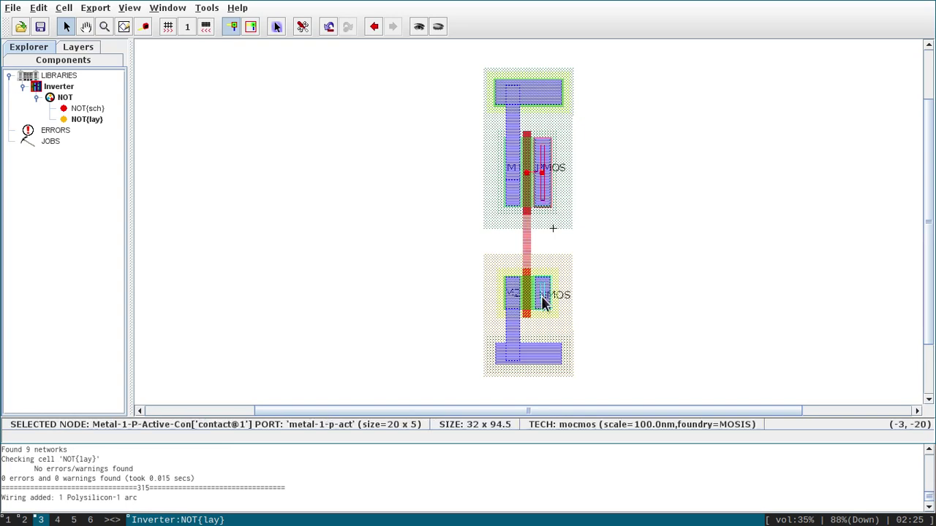
{"action": "right_click", "coordinate": [543, 303]}
{"action": "left_click", "coordinate": [747, 265]}
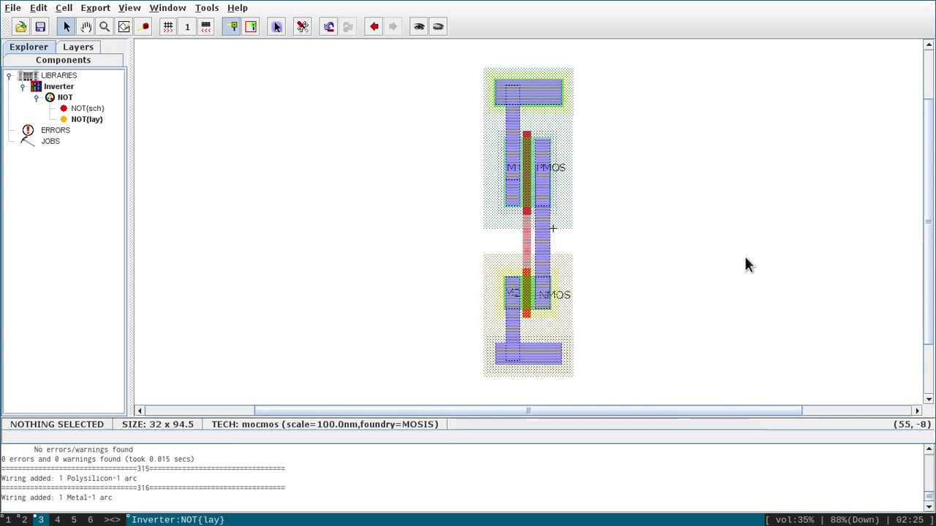
{"action": "key", "text": "ctrl+s"}
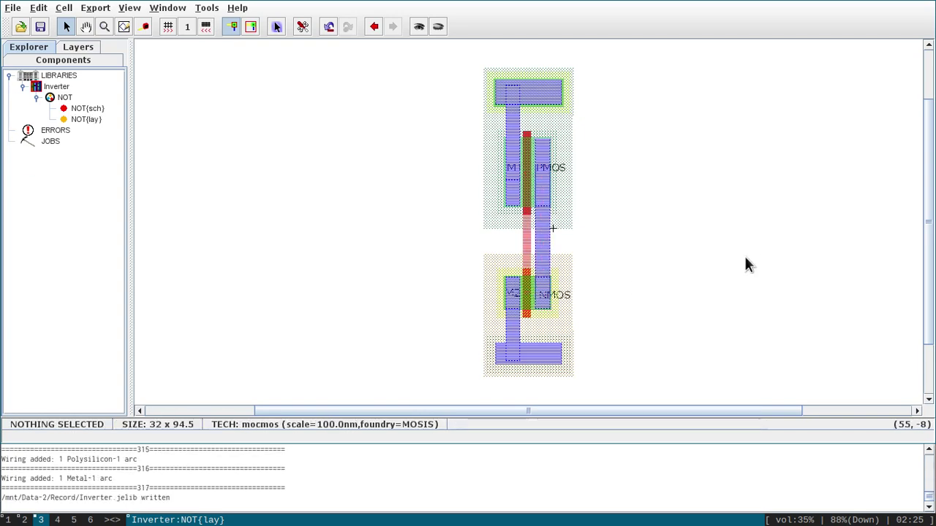
{"action": "key", "text": "F5"}
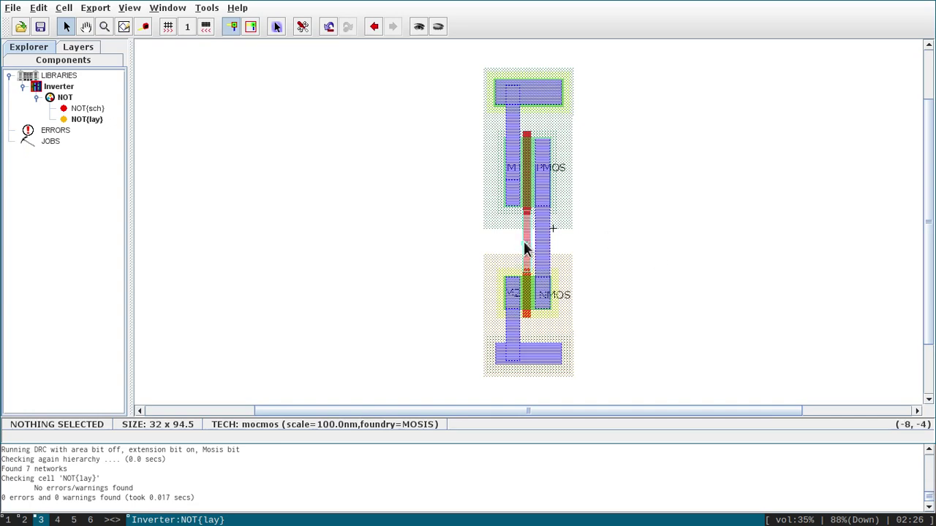
Step: Review the input and output connections in the NOT{sch} schematic, then return to the NOT{lay} layout and its component palette
{"action": "left_click", "coordinate": [36, 46]}
{"action": "double_click", "coordinate": [88, 110]}
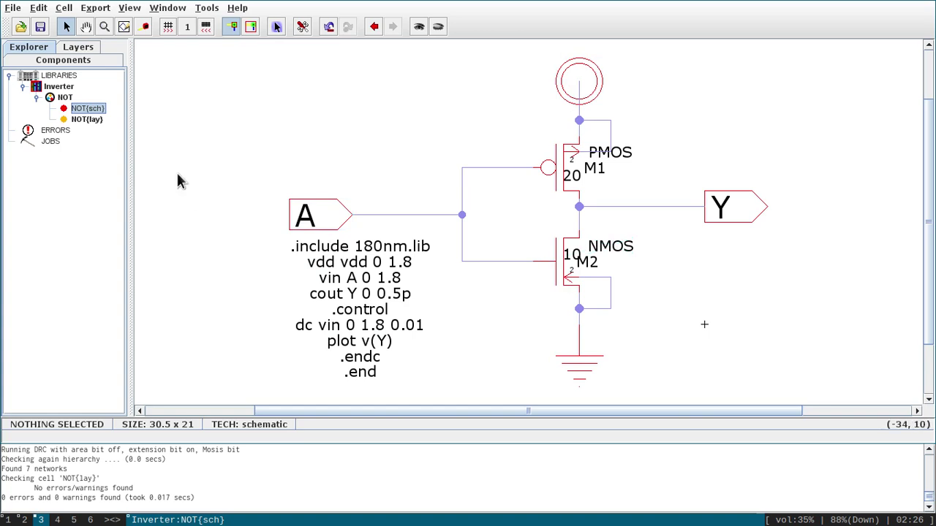
{"action": "double_click", "coordinate": [92, 119]}
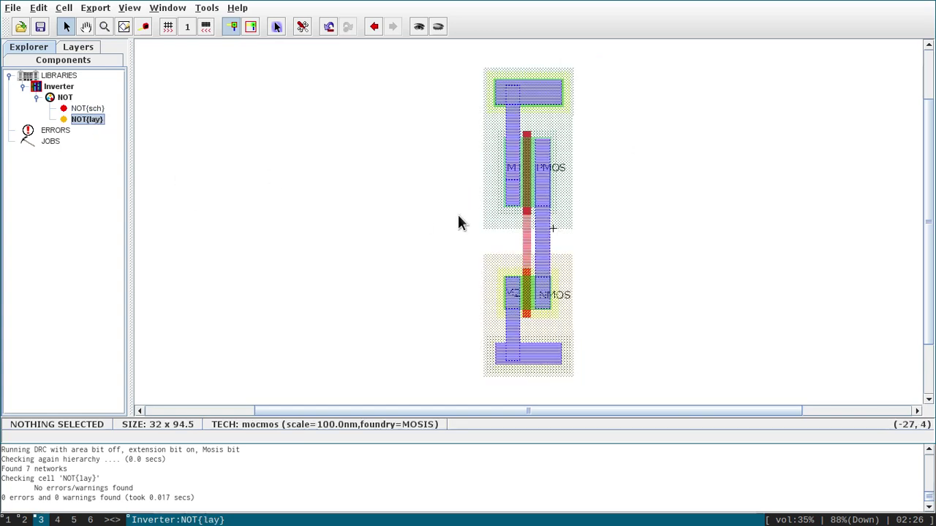
{"action": "left_click", "coordinate": [41, 61]}
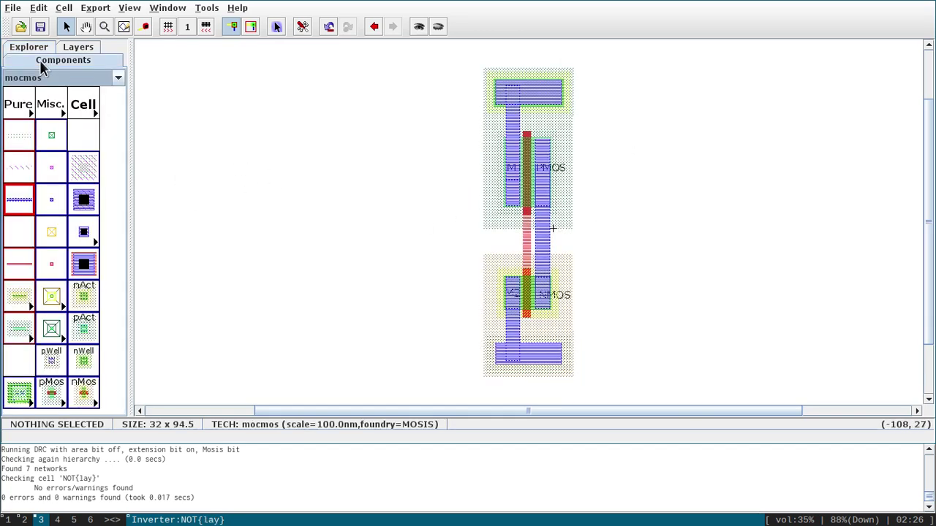
{"action": "left_click", "coordinate": [527, 249]}
{"action": "right_click", "coordinate": [454, 243]}
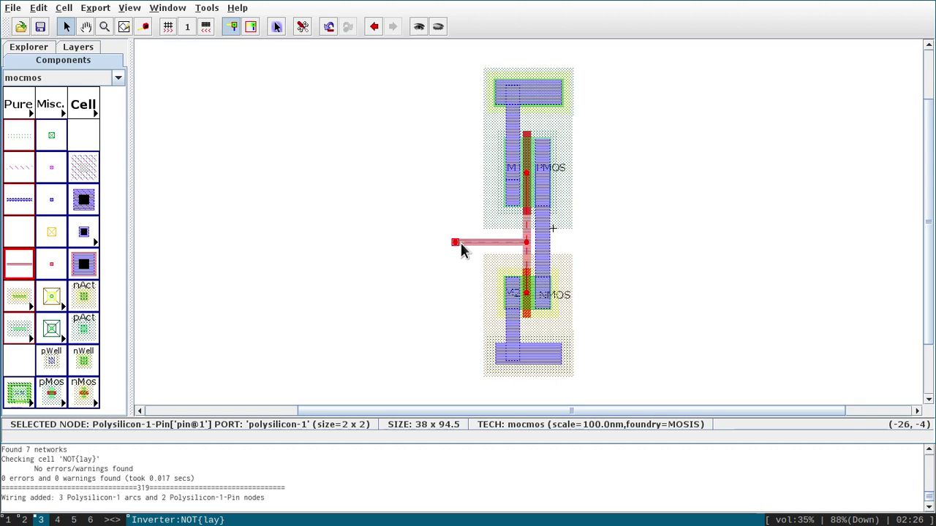
{"action": "key", "text": "Delete"}
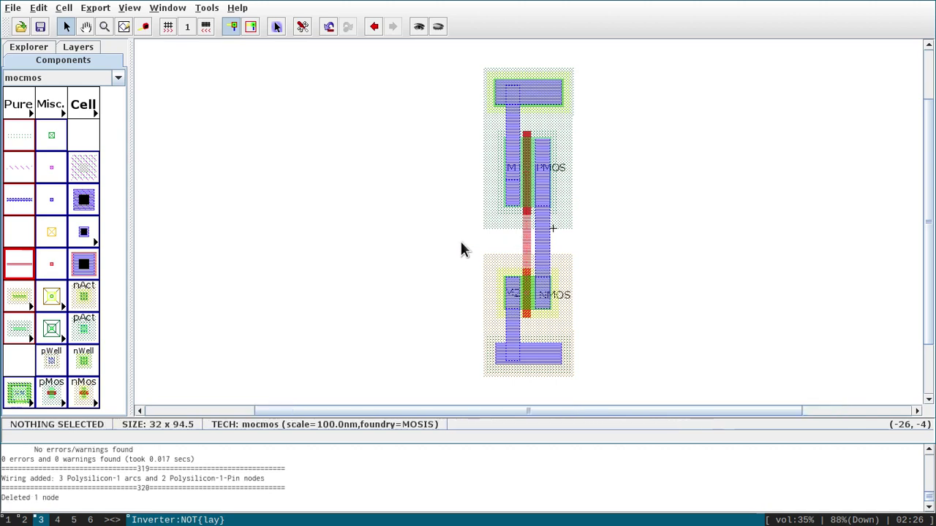
Step: Place a Metal-1-Polysilicon-1 contact left of the gate arc, between the two transistors, at about (-28, -3)
{"action": "left_click", "coordinate": [84, 266]}
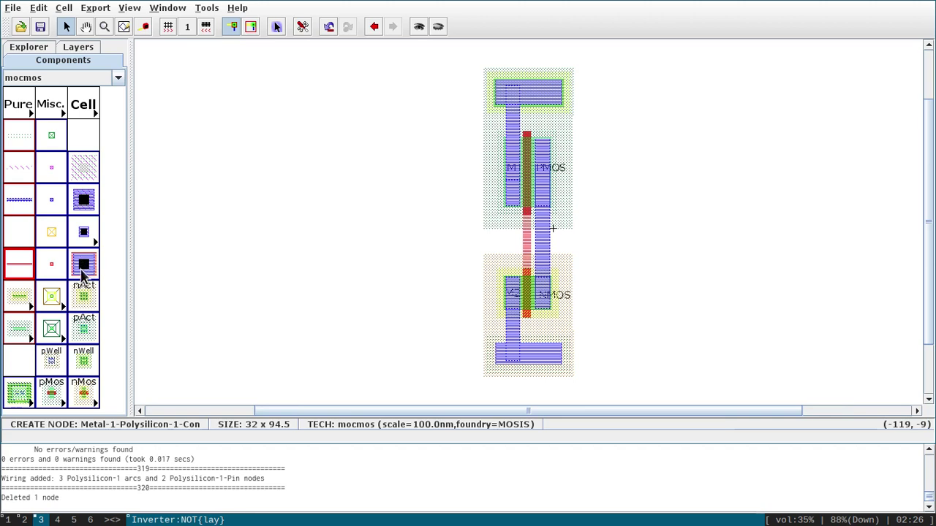
{"action": "left_click", "coordinate": [83, 268]}
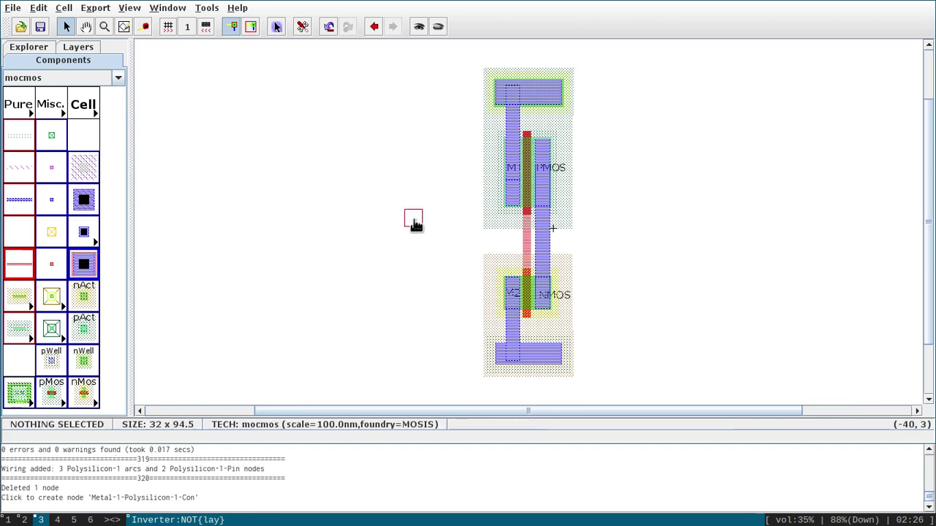
{"action": "left_click", "coordinate": [455, 239]}
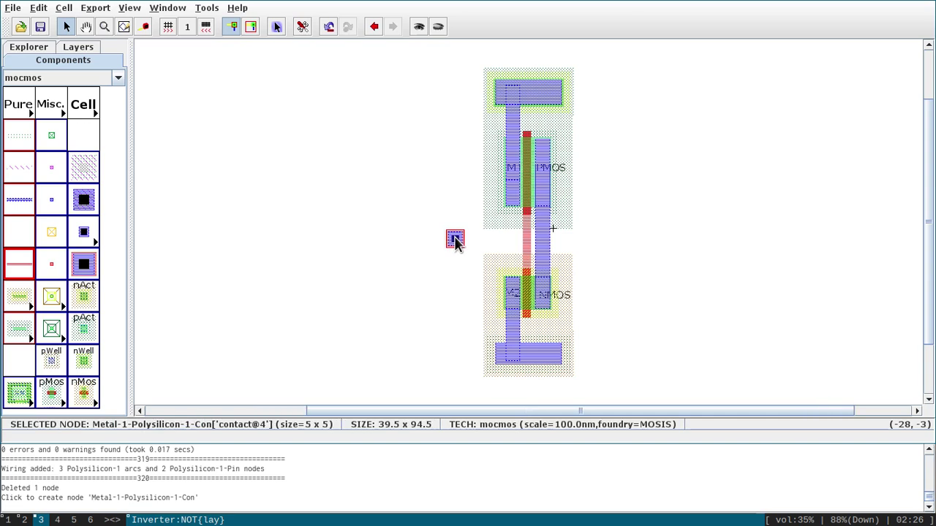
Step: Try to wire the new contact to the gate arc starting from the contact, and undo the resulting wide Polysilicon-1 arc
{"action": "right_click", "coordinate": [526, 240]}
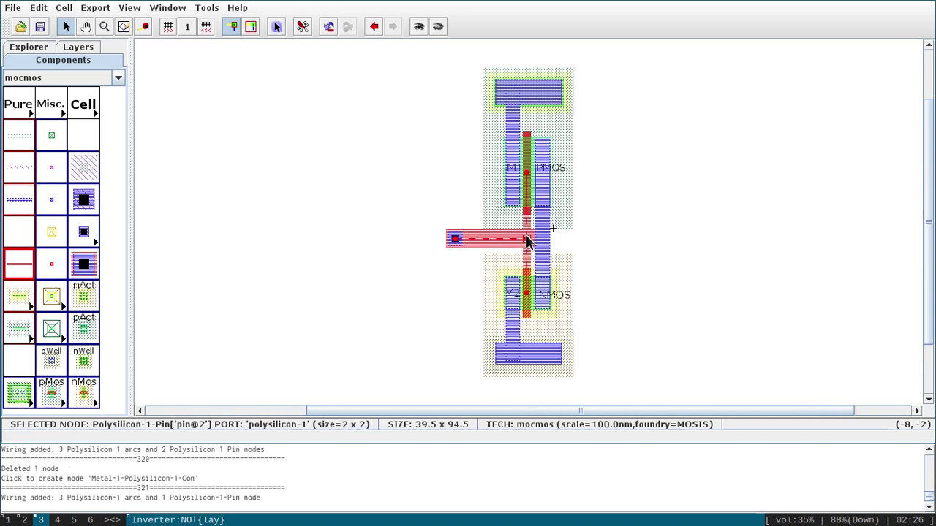
{"action": "key", "text": "ctrl+z"}
{"action": "left_click", "coordinate": [511, 292]}
{"action": "key", "text": "Escape"}
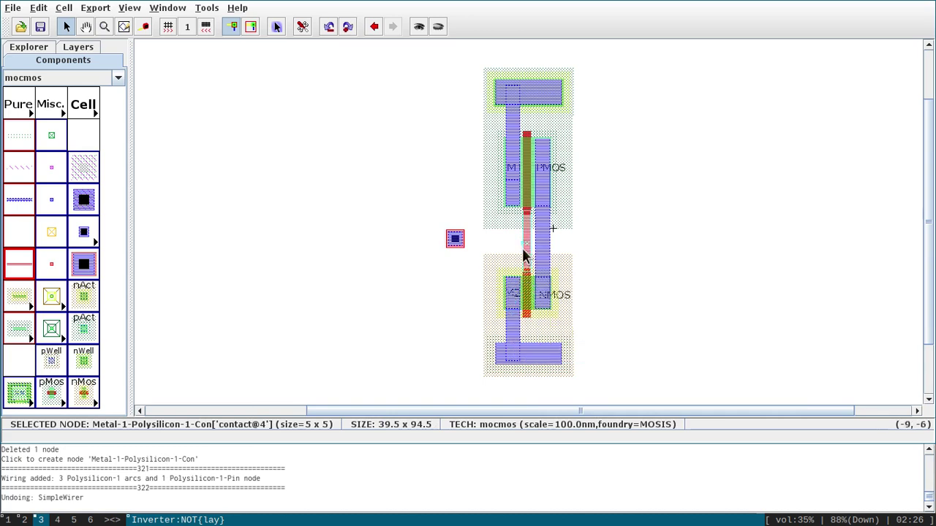
Step: Wire the vertical gate arc to the Metal-1-Polysilicon-1 contact with a narrow horizontal Polysilicon-1 arc
{"action": "left_click", "coordinate": [521, 253]}
{"action": "right_click", "coordinate": [454, 244]}
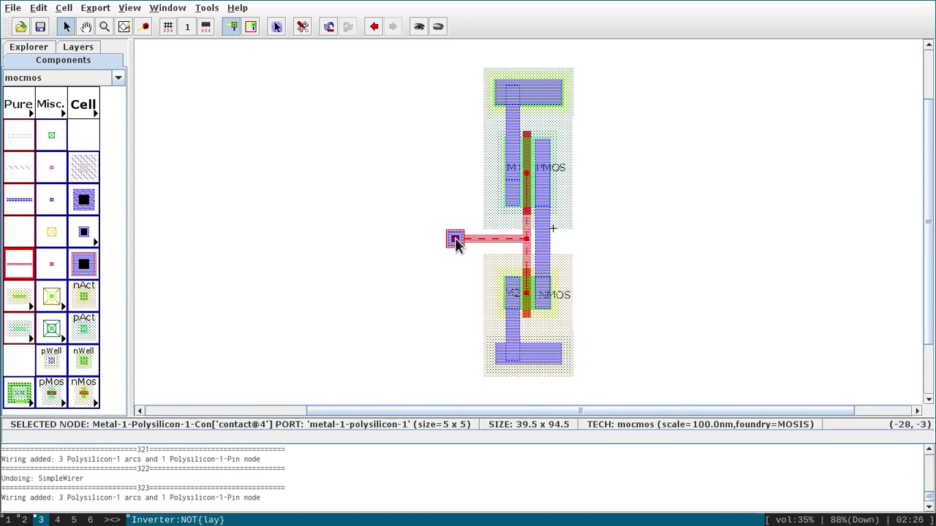
{"action": "left_click", "coordinate": [444, 307]}
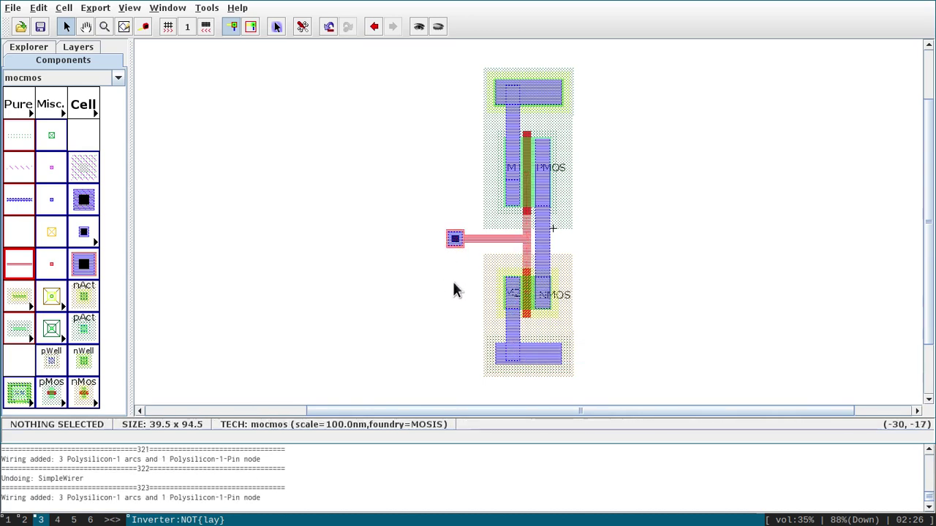
Step: Set the grid alignment to 0.5 and create an export named A on the Metal-1-Polysilicon-1 contact
{"action": "left_click", "coordinate": [456, 241]}
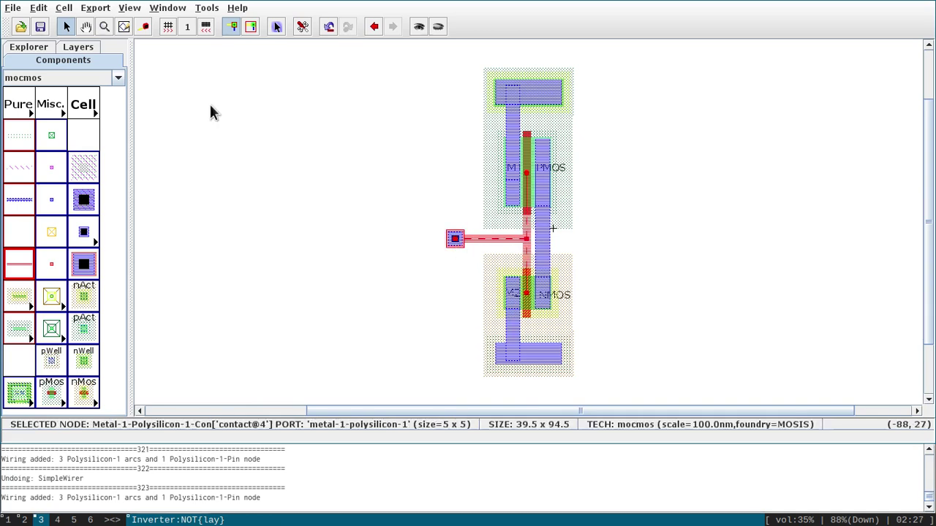
{"action": "left_click", "coordinate": [204, 28]}
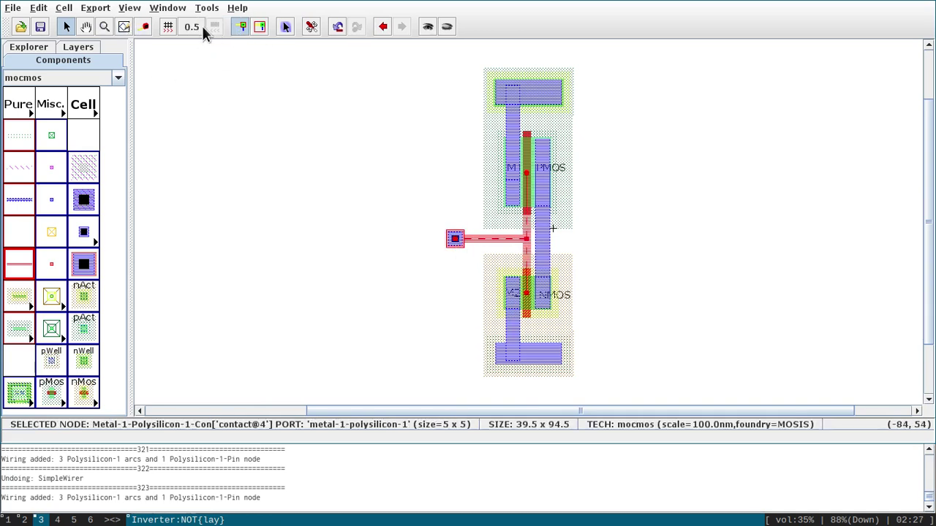
{"action": "left_click", "coordinate": [98, 9]}
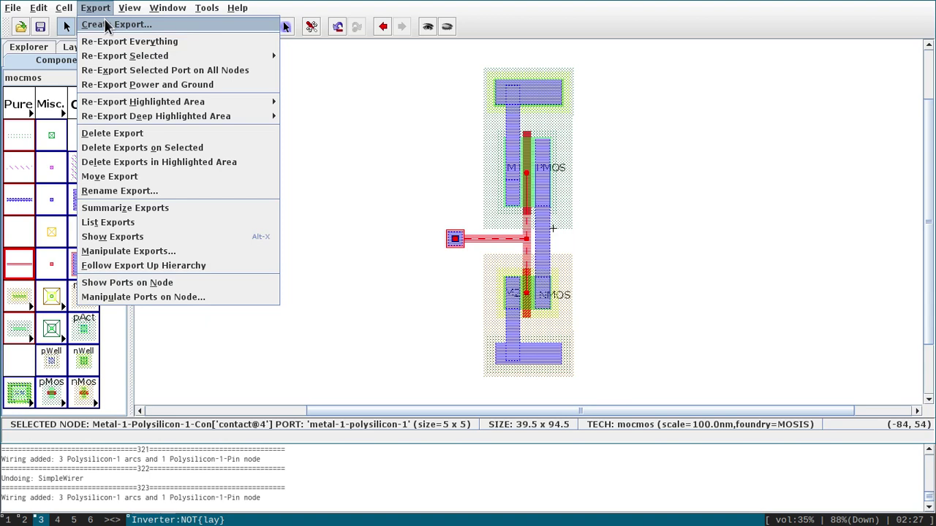
{"action": "left_click", "coordinate": [106, 23]}
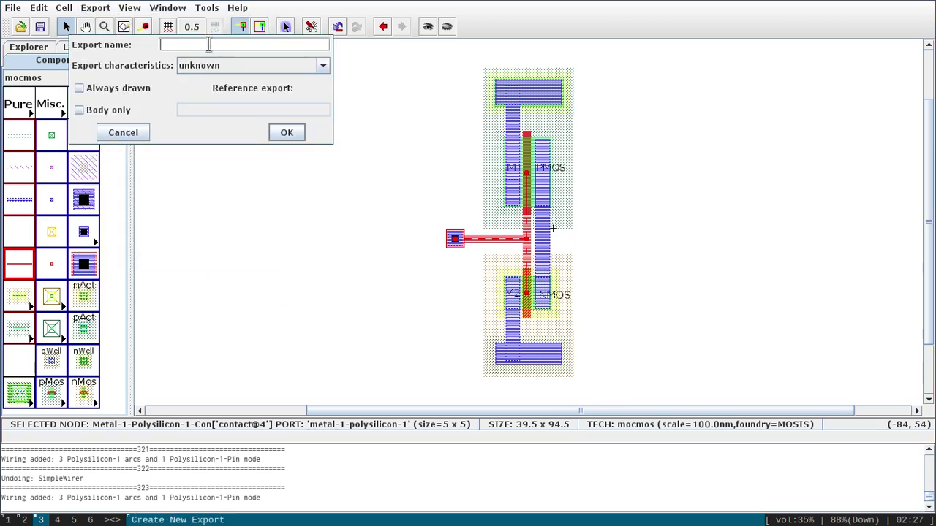
{"action": "key", "text": "Escape"}
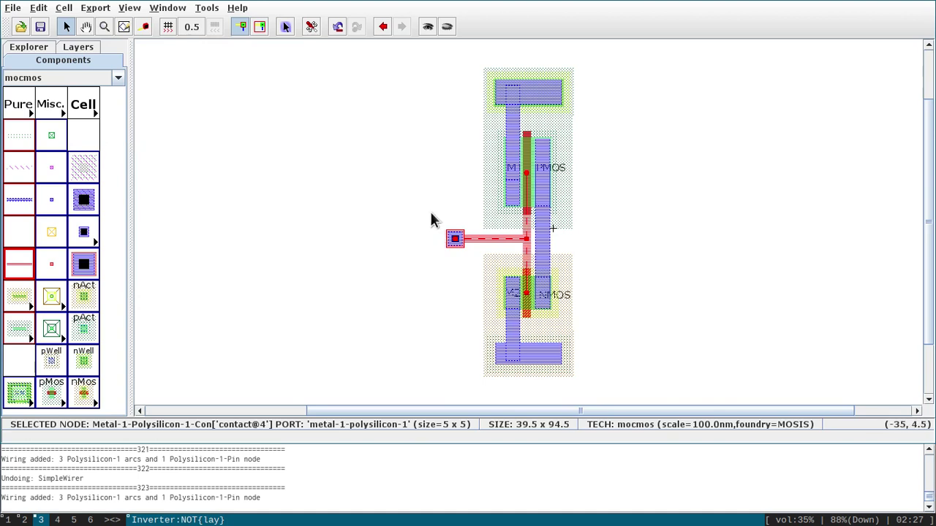
{"action": "right_click_drag", "start_coordinate": [429, 215], "coordinate": [426, 240]}
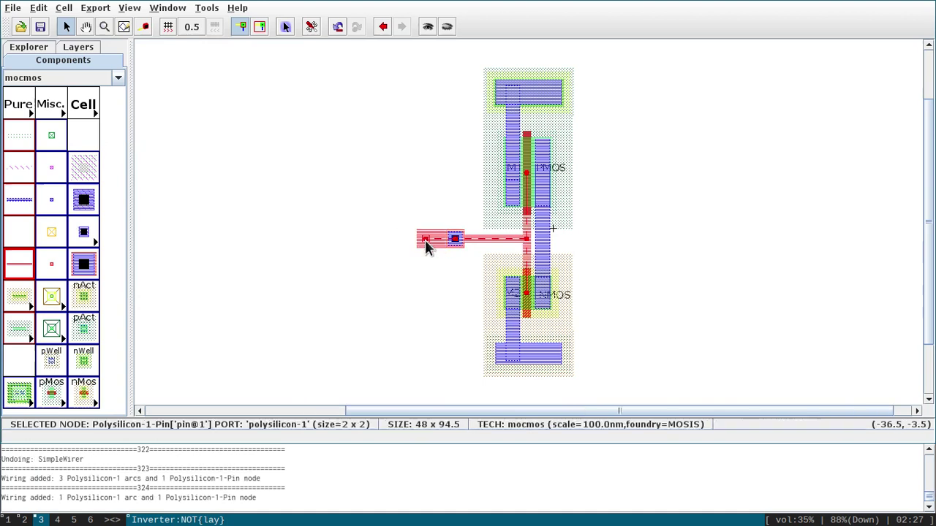
{"action": "key", "text": "ctrl+z"}
{"action": "key", "text": "Escape"}
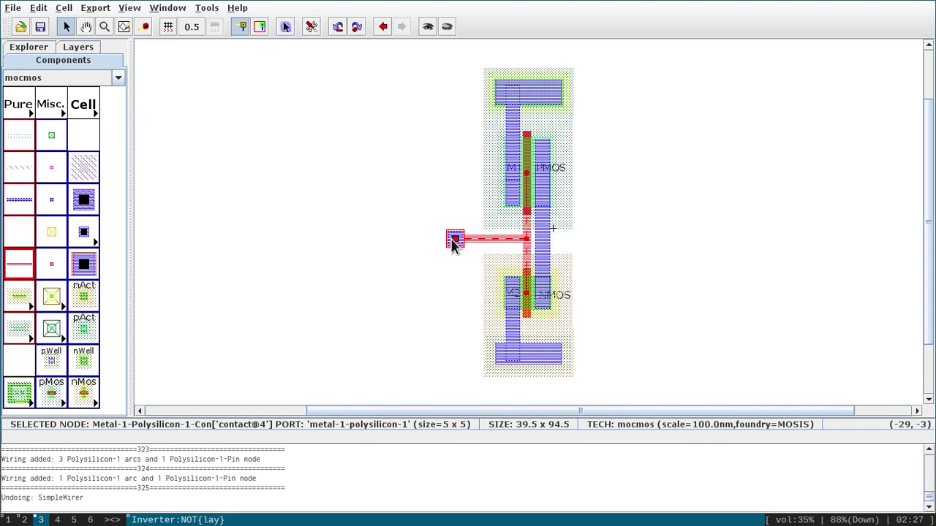
Step: Set the text size of export A to 5 units and move its label just left of the contact
{"action": "left_click", "coordinate": [451, 243]}
{"action": "left_click", "coordinate": [452, 244]}
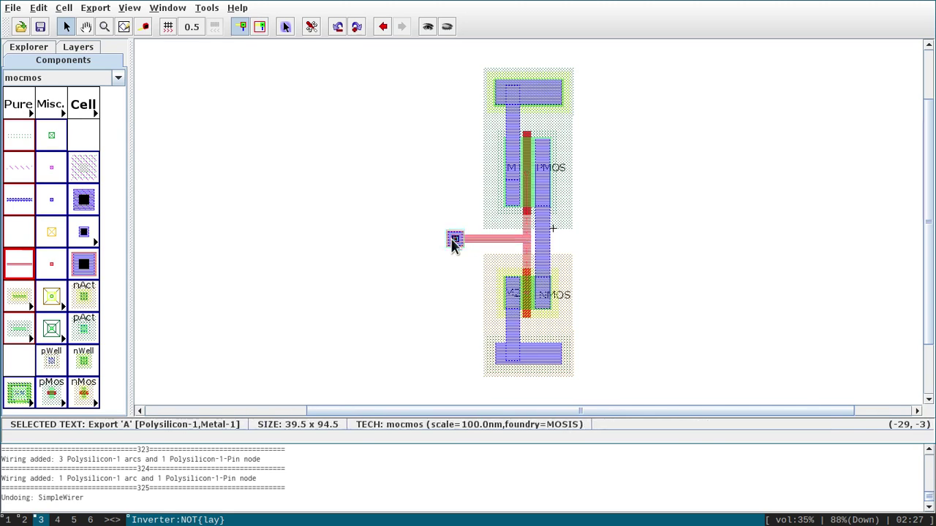
{"action": "double_click", "coordinate": [452, 244]}
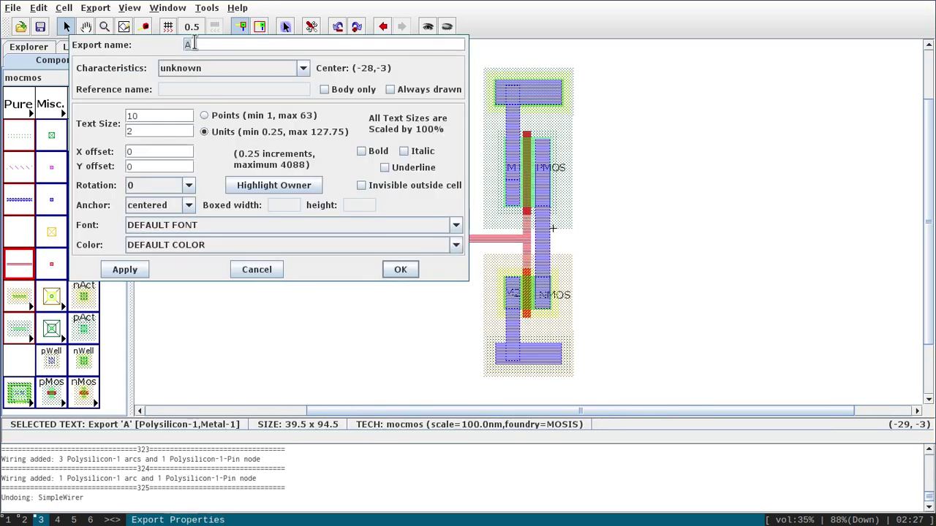
{"action": "left_click", "coordinate": [164, 134]}
{"action": "key", "text": "BackSpace"}
{"action": "type", "text": "5"}
{"action": "key", "text": "Return"}
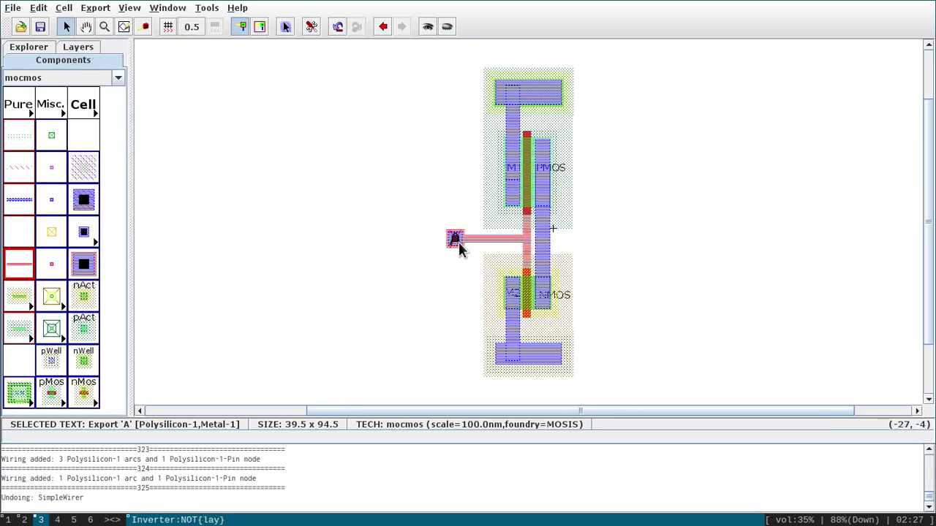
{"action": "left_click_drag", "start_coordinate": [458, 242], "coordinate": [439, 241]}
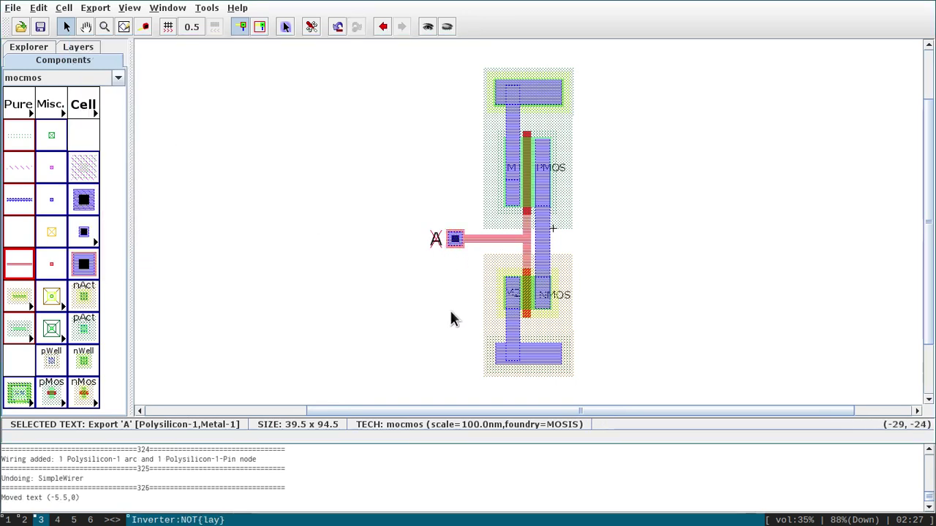
{"action": "left_click", "coordinate": [450, 312]}
Step: Draw a horizontal Metal-1 arc from the vertical drain connection out to the right, ending at about (17, -3)
{"action": "left_click", "coordinate": [540, 235]}
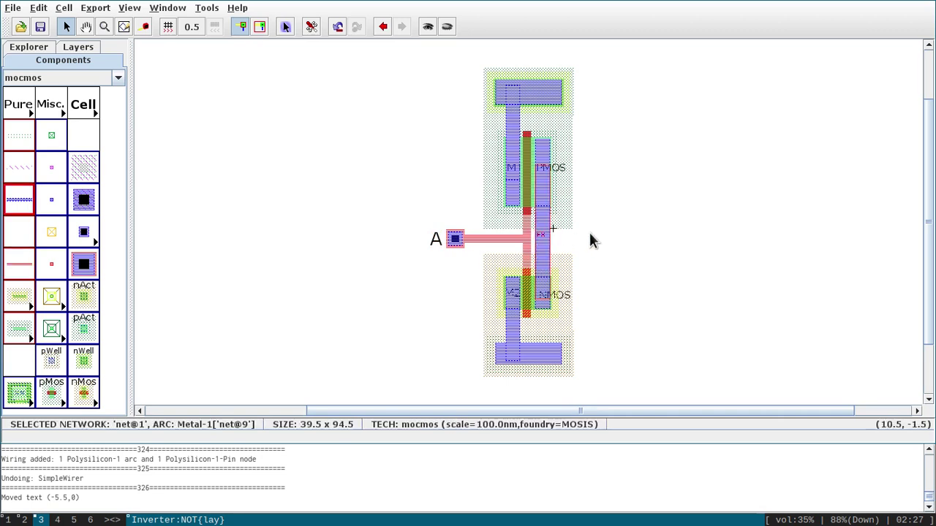
{"action": "right_click", "coordinate": [612, 239]}
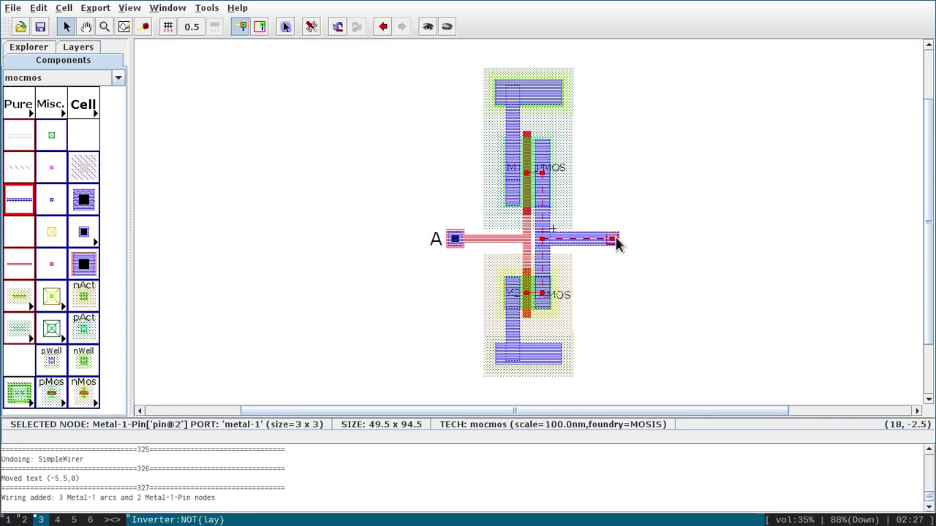
{"action": "key", "text": "ctrl+u"}
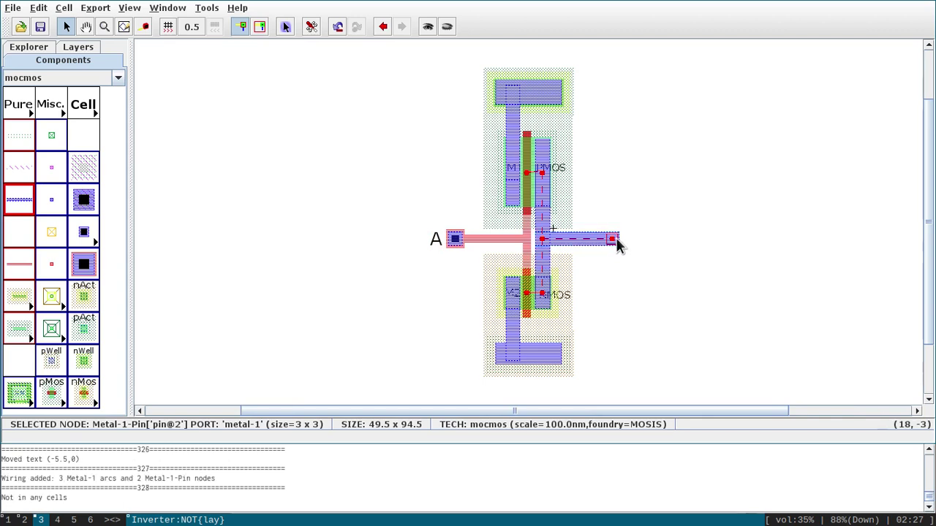
{"action": "key", "text": "ctrl+d"}
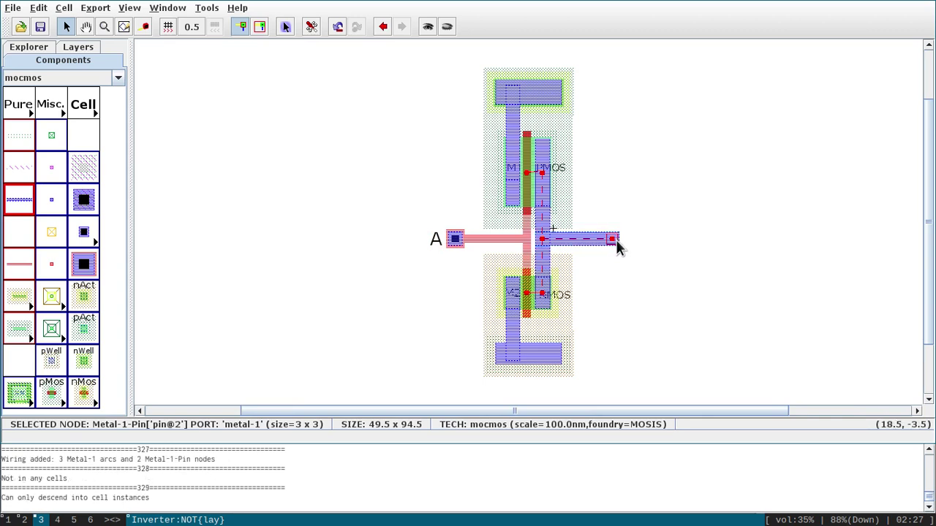
Step: Create an export named Y on the Metal-1 pin at the end of the output arc
{"action": "left_click", "coordinate": [93, 8]}
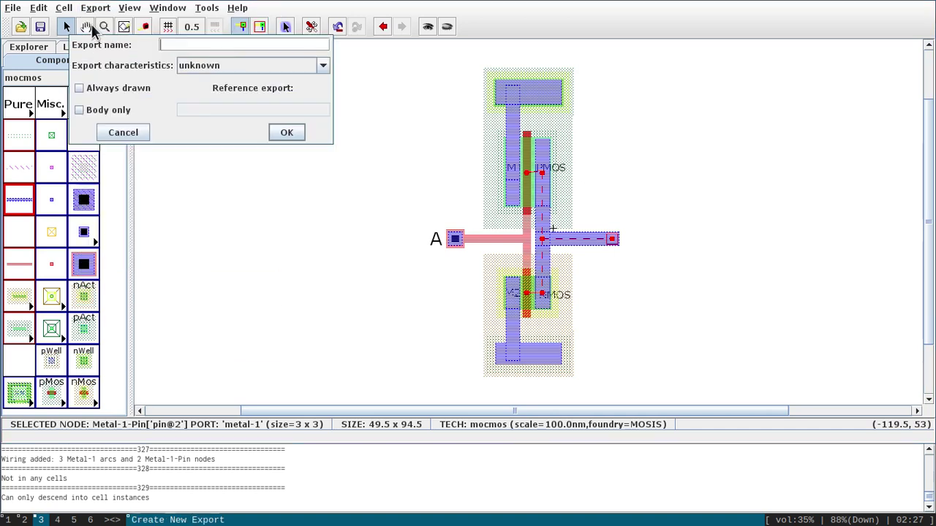
{"action": "left_click", "coordinate": [93, 25]}
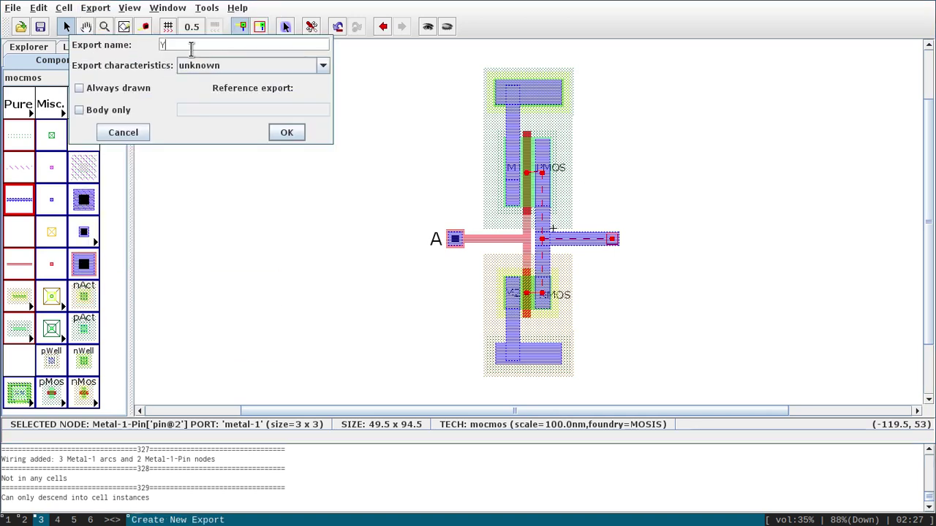
{"action": "key", "text": "Return"}
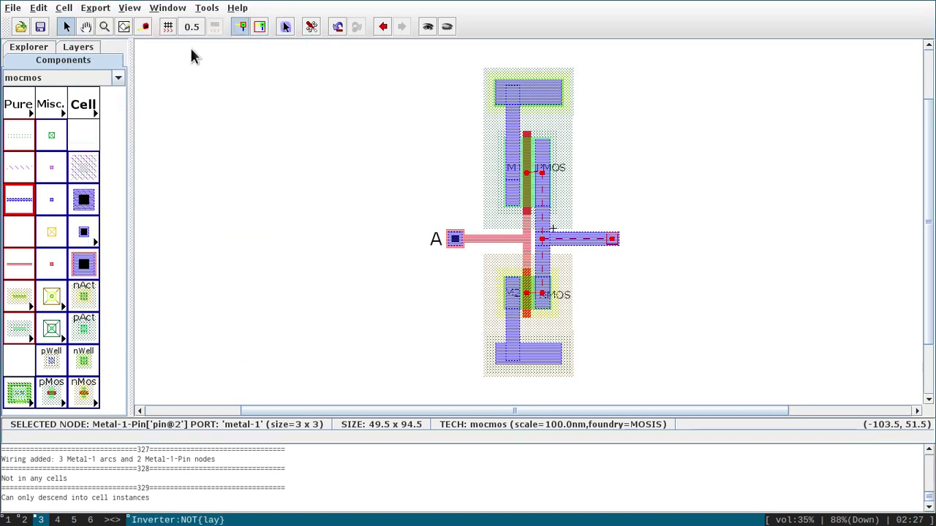
Step: Set the text size of export Y to 5 units and move its label just right of the output arc
{"action": "left_click", "coordinate": [613, 244]}
{"action": "left_click", "coordinate": [613, 243]}
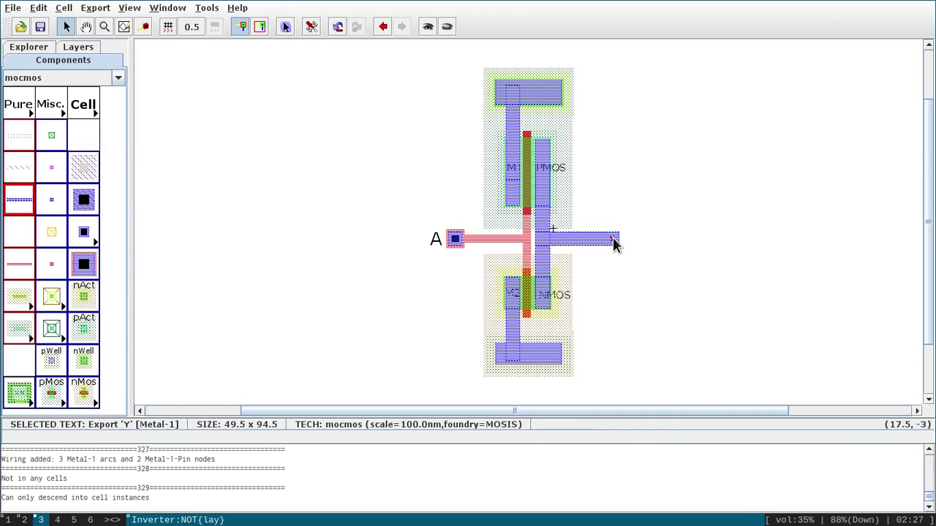
{"action": "double_click", "coordinate": [613, 244]}
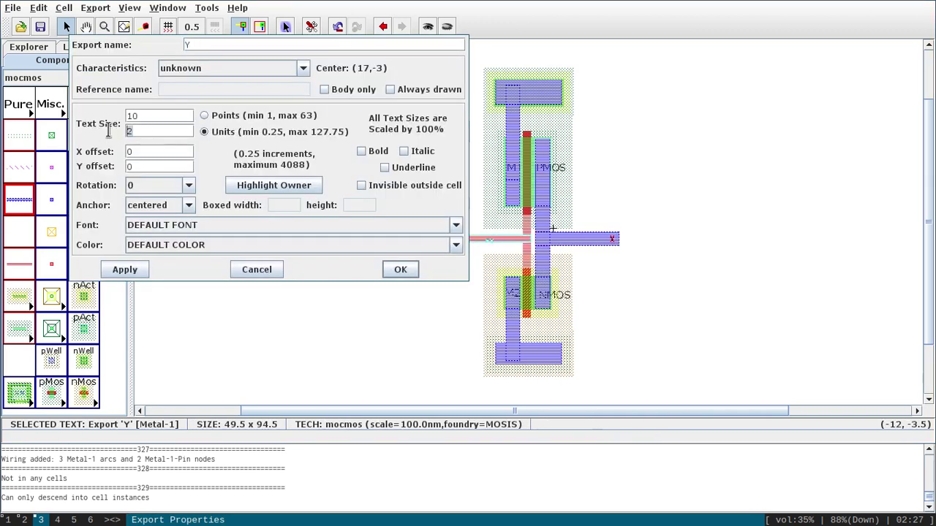
{"action": "key", "text": "BackSpace"}
{"action": "type", "text": "5"}
{"action": "key", "text": "Return"}
{"action": "left_click_drag", "start_coordinate": [614, 244], "coordinate": [633, 249]}
{"action": "left_click", "coordinate": [637, 276]}
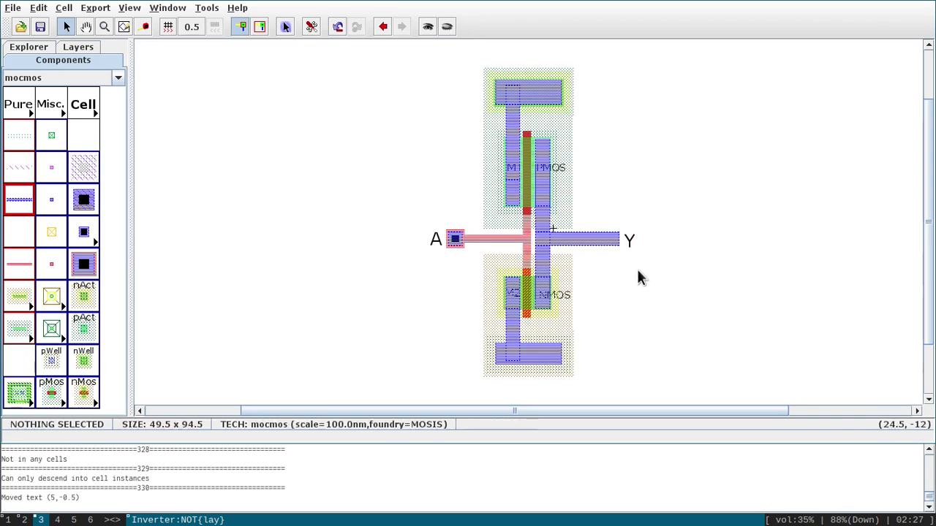
Step: Create an export named vdd on the Metal-1-N-Well contact above M1
{"action": "left_click", "coordinate": [512, 92]}
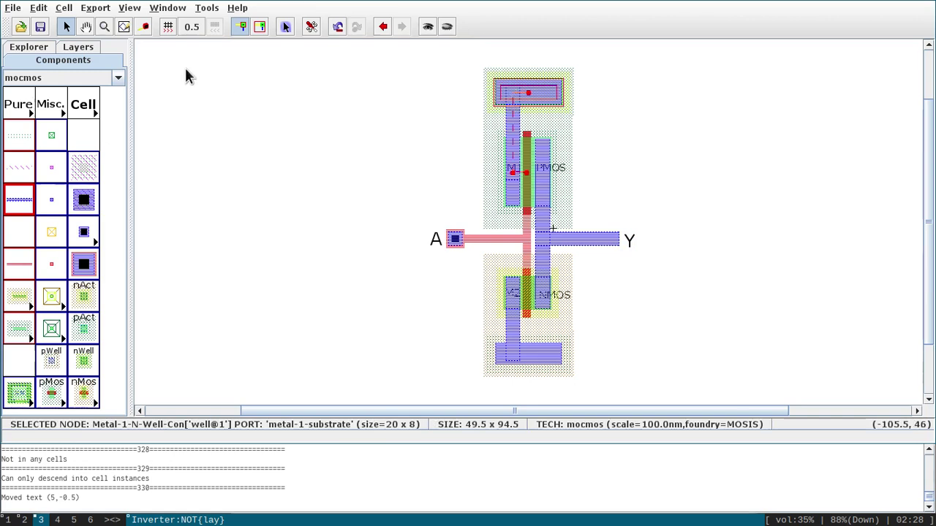
{"action": "left_click", "coordinate": [94, 8]}
{"action": "left_click", "coordinate": [98, 24]}
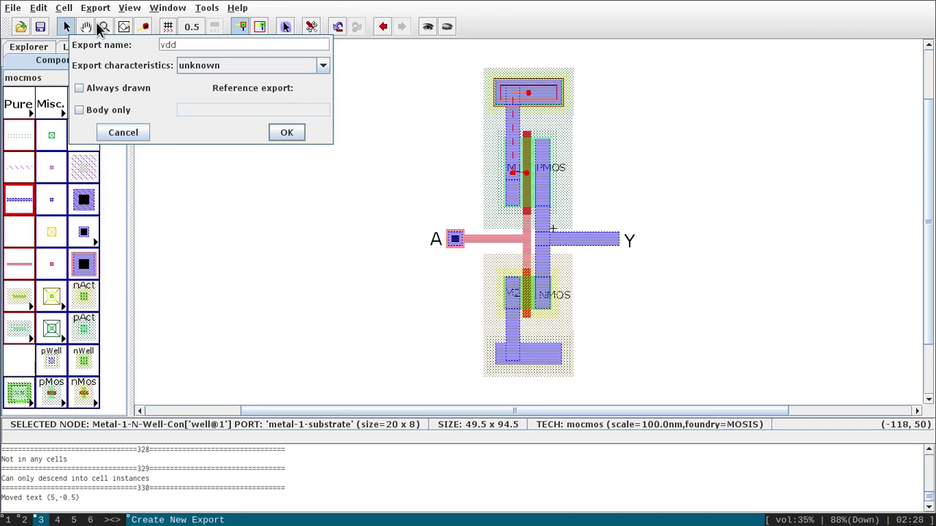
{"action": "key", "text": "Return"}
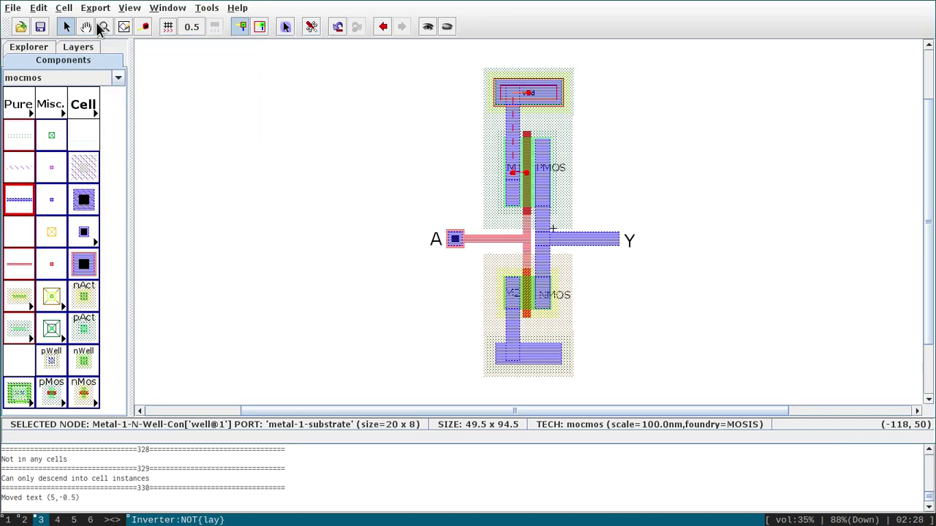
Step: Set the text size of the vdd export label on the N-Well contact to 5 units
{"action": "left_click", "coordinate": [538, 99]}
{"action": "double_click", "coordinate": [537, 100]}
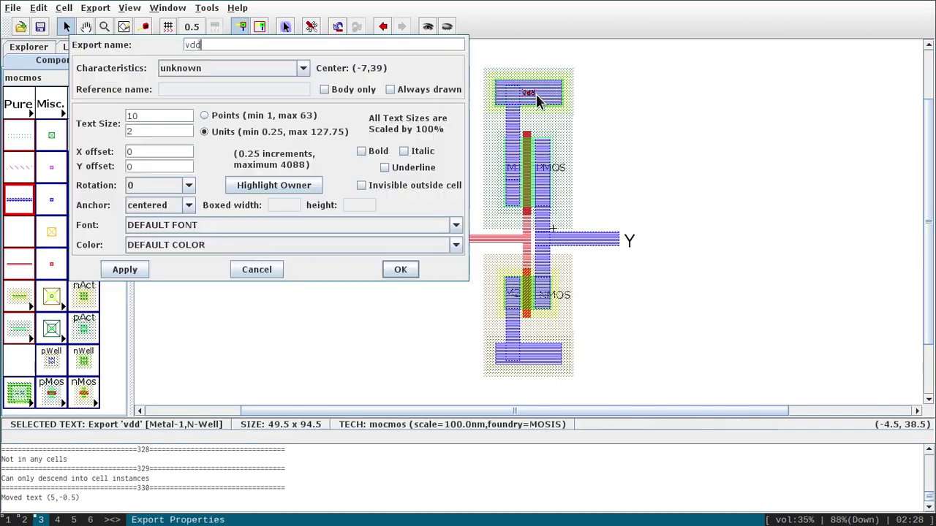
{"action": "left_click", "coordinate": [154, 134]}
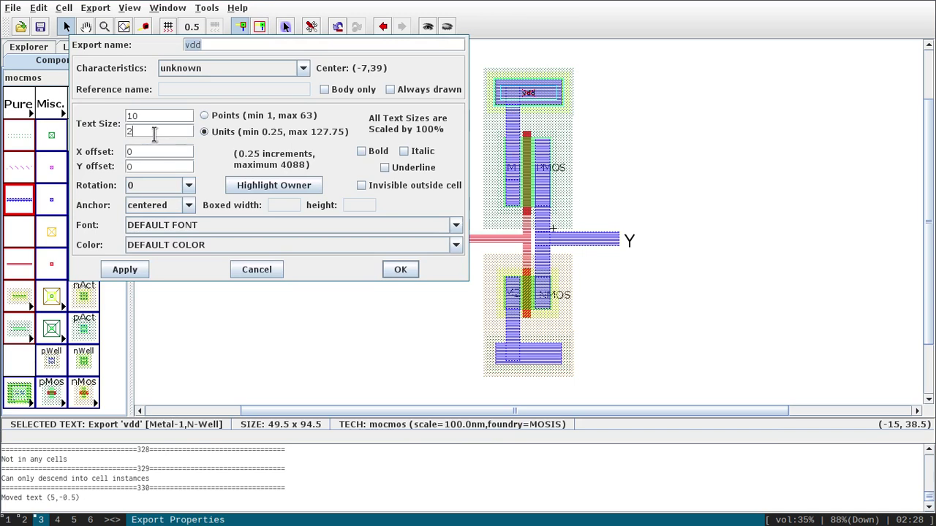
{"action": "type", "text": "5"}
{"action": "key", "text": "Return"}
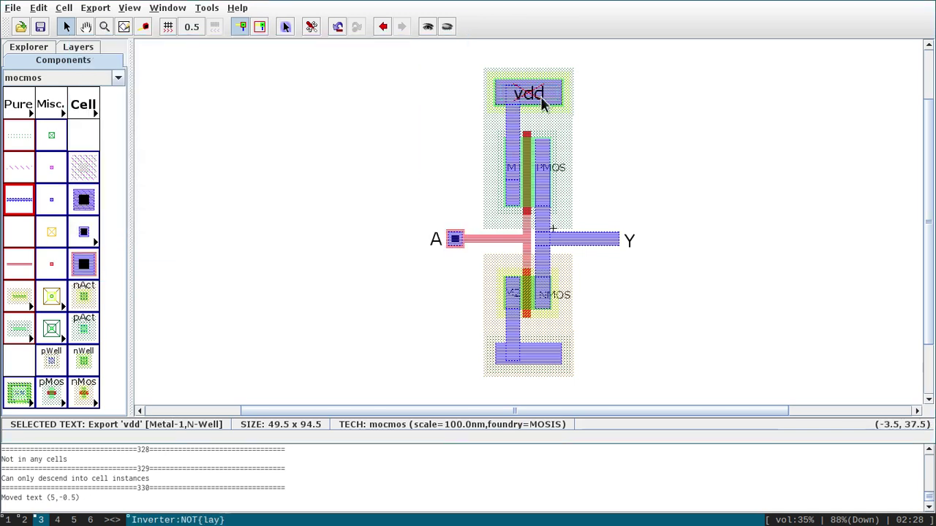
Step: Create an export named gnd on the Metal-1-P-Well contact below M2
{"action": "left_click", "coordinate": [537, 359]}
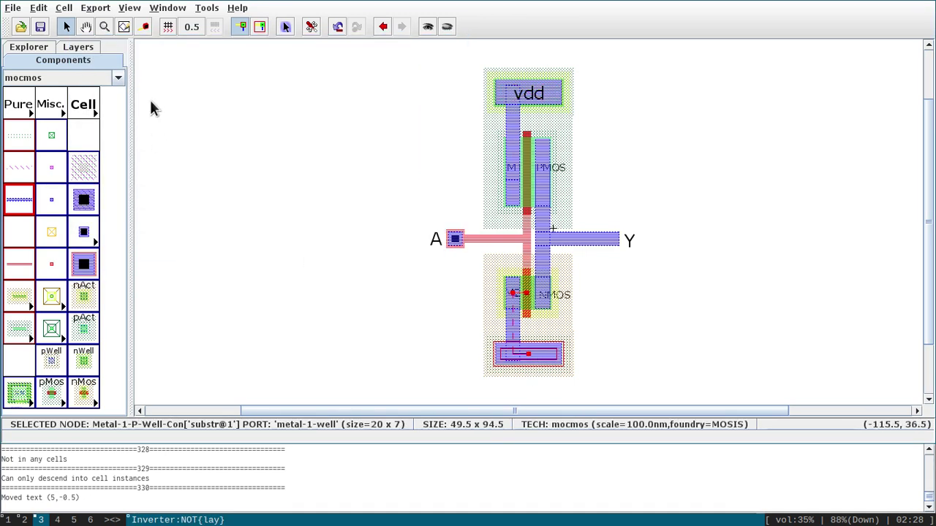
{"action": "left_click", "coordinate": [95, 7]}
{"action": "left_click", "coordinate": [110, 25]}
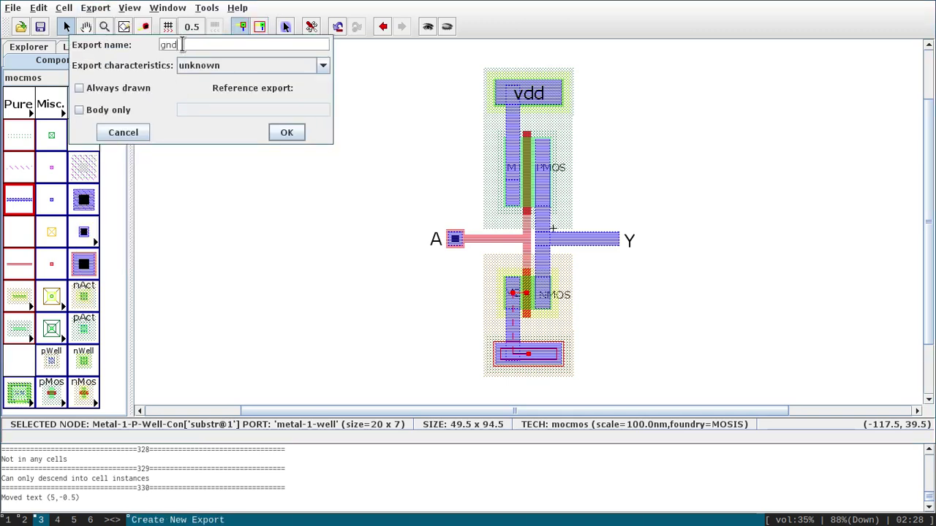
{"action": "key", "text": "Return"}
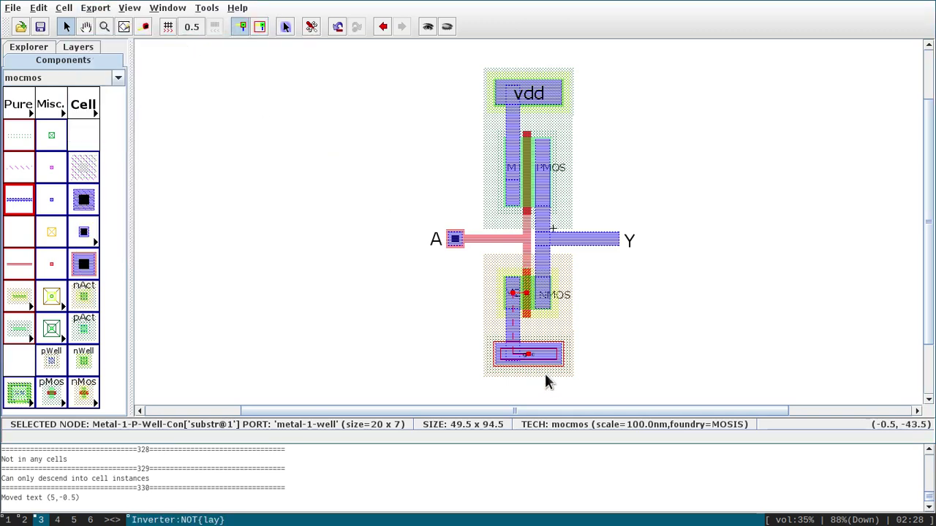
Step: Enlarge the gnd export label's text to match the vdd label, and save the library
{"action": "double_click", "coordinate": [530, 358]}
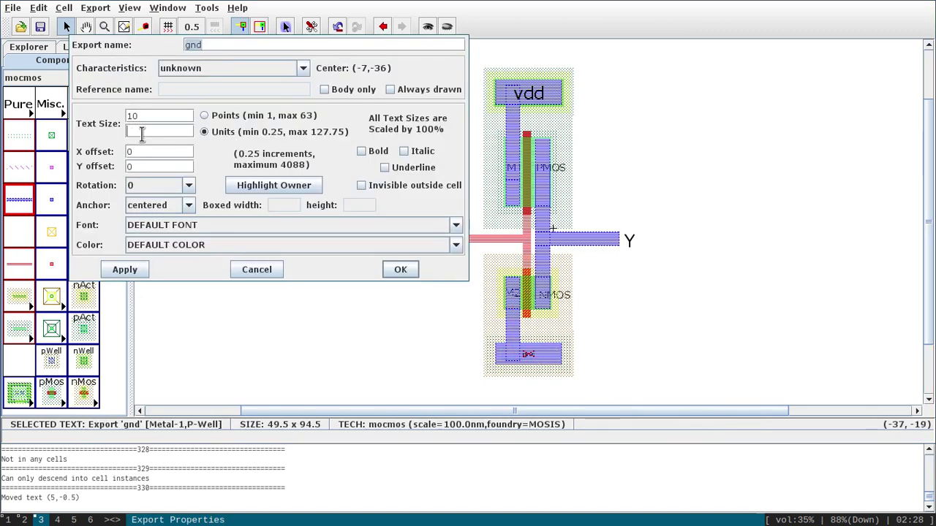
{"action": "type", "text": "2"}
{"action": "key", "text": "Return"}
{"action": "key", "text": "ctrl+s"}
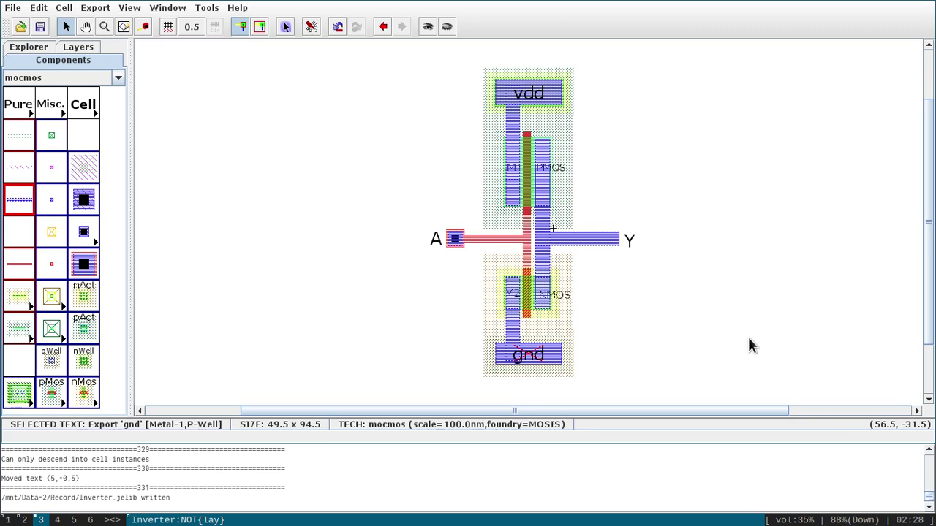
{"action": "left_click", "coordinate": [749, 340]}
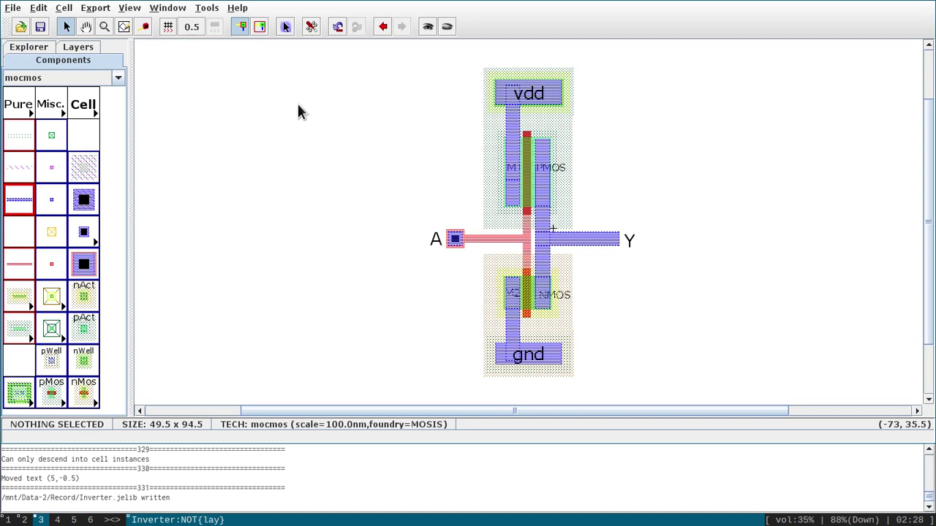
Step: Run the DRC on the NOT layout and an NCC comparison of the cell's schematic and layout views
{"action": "key", "text": "F5"}
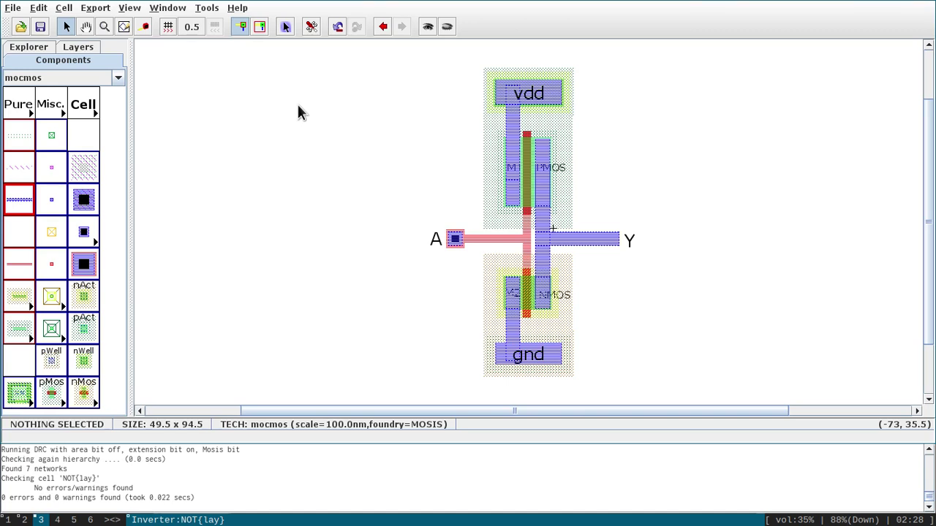
{"action": "left_click", "coordinate": [204, 8]}
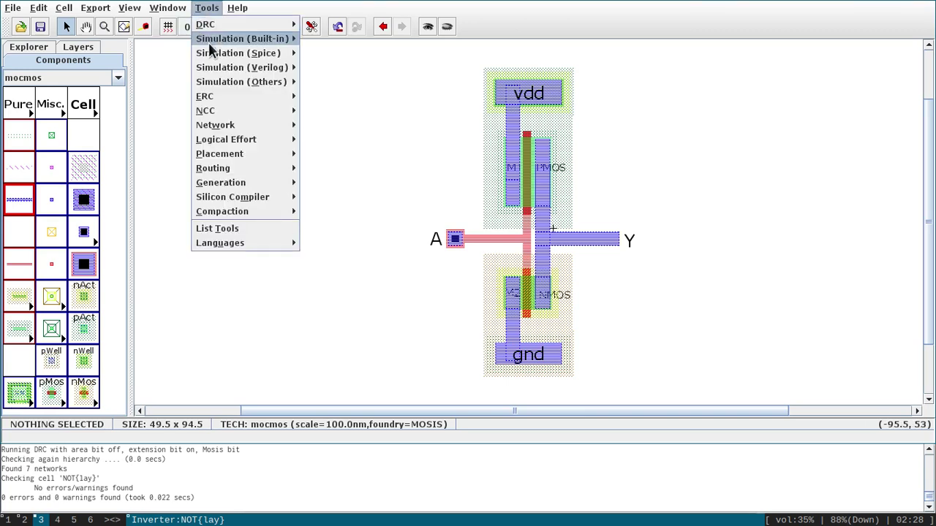
{"action": "mouse_move", "coordinate": [246, 111]}
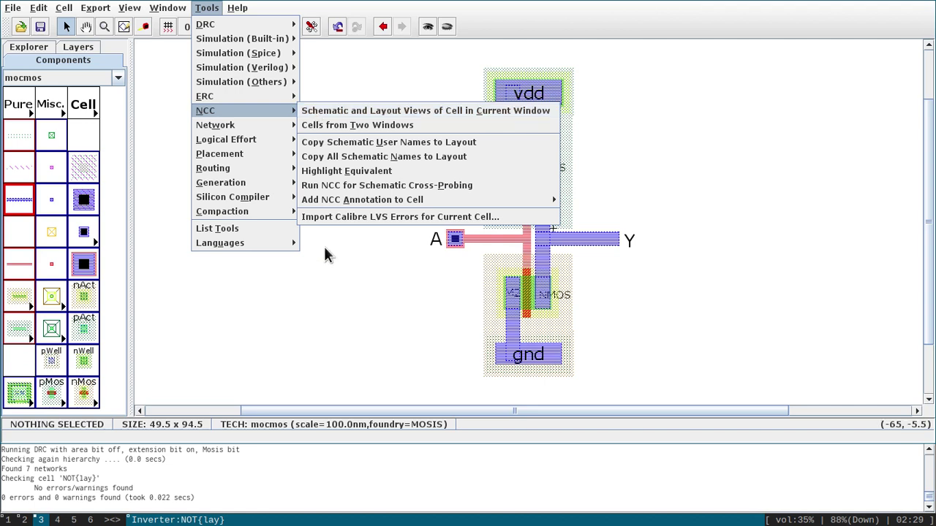
{"action": "left_click", "coordinate": [414, 181]}
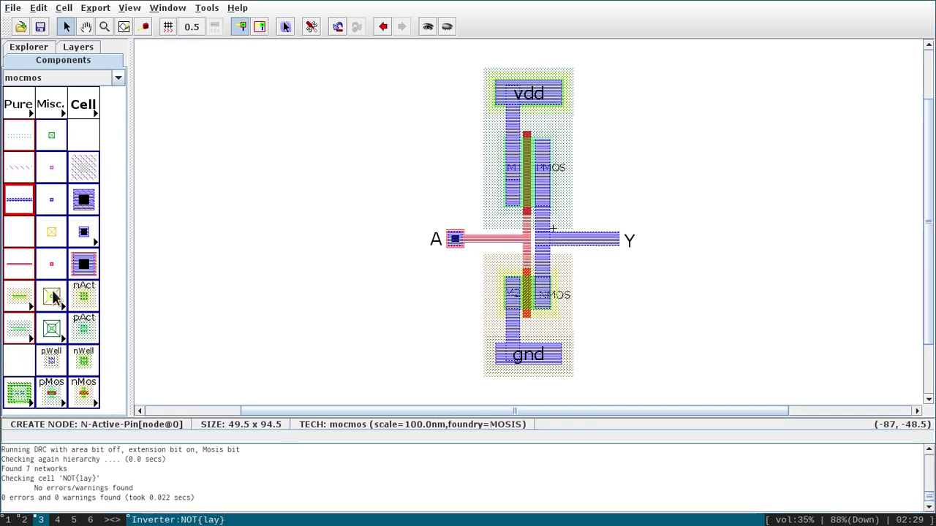
{"action": "left_click", "coordinate": [207, 8]}
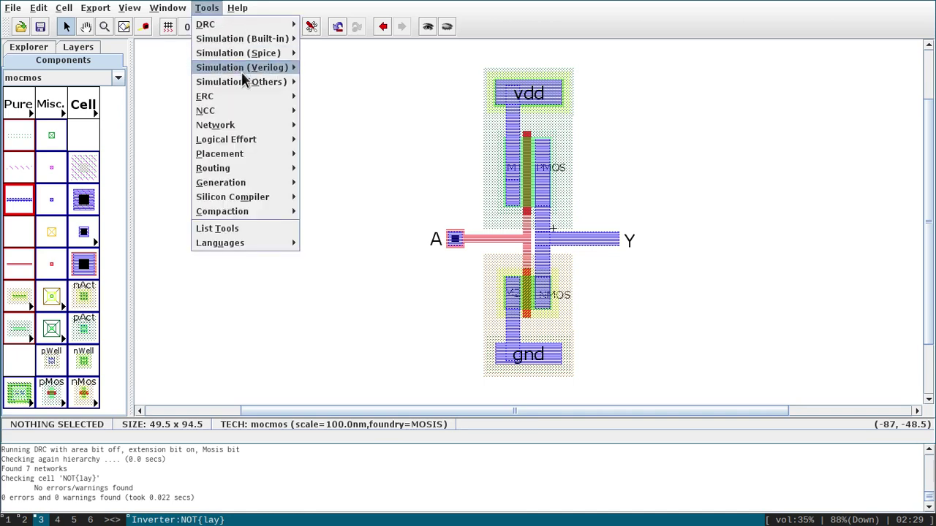
{"action": "mouse_move", "coordinate": [254, 114]}
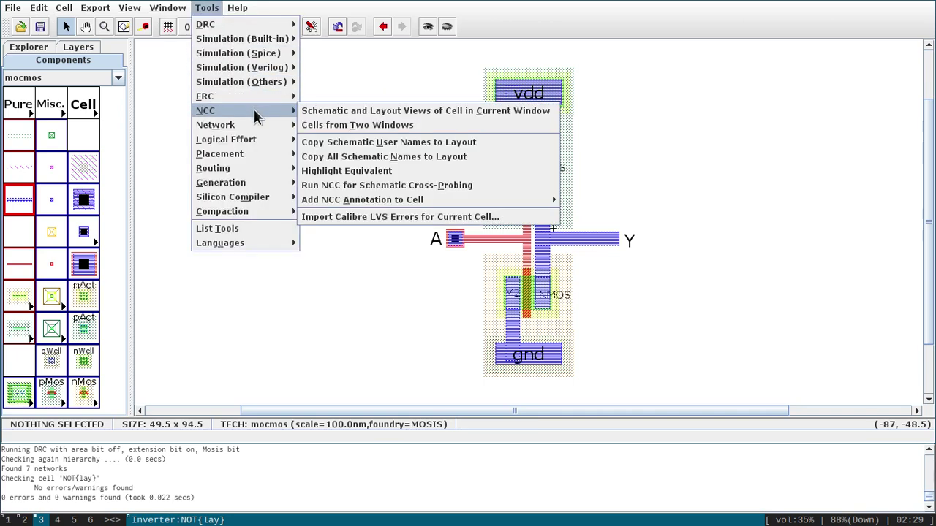
{"action": "left_click", "coordinate": [318, 112]}
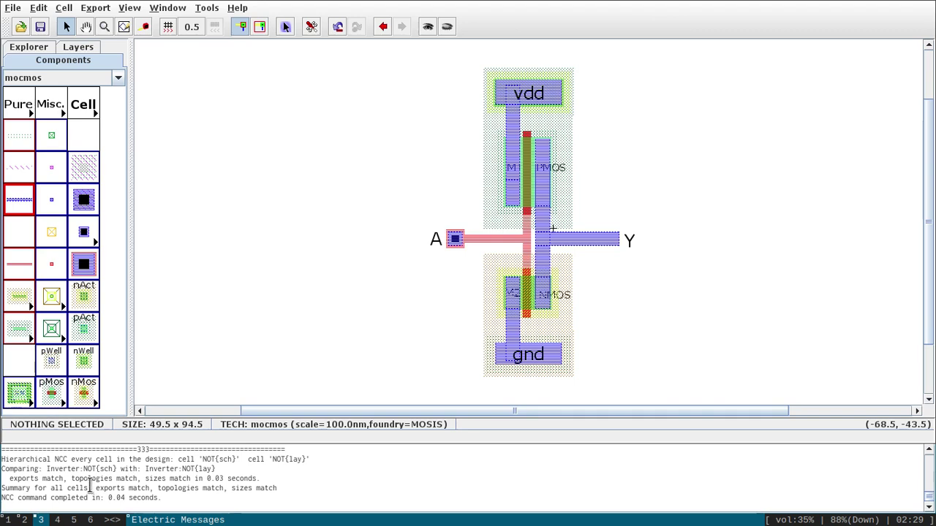
{"action": "left_click_drag", "start_coordinate": [9, 479], "coordinate": [190, 477]}
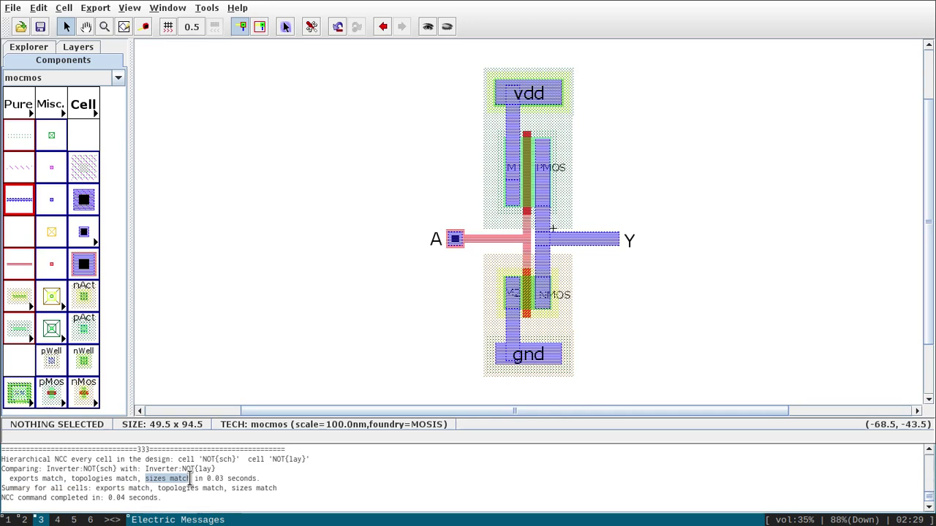
Step: Delete export Y from the output arc and save the library
{"action": "left_click", "coordinate": [630, 250]}
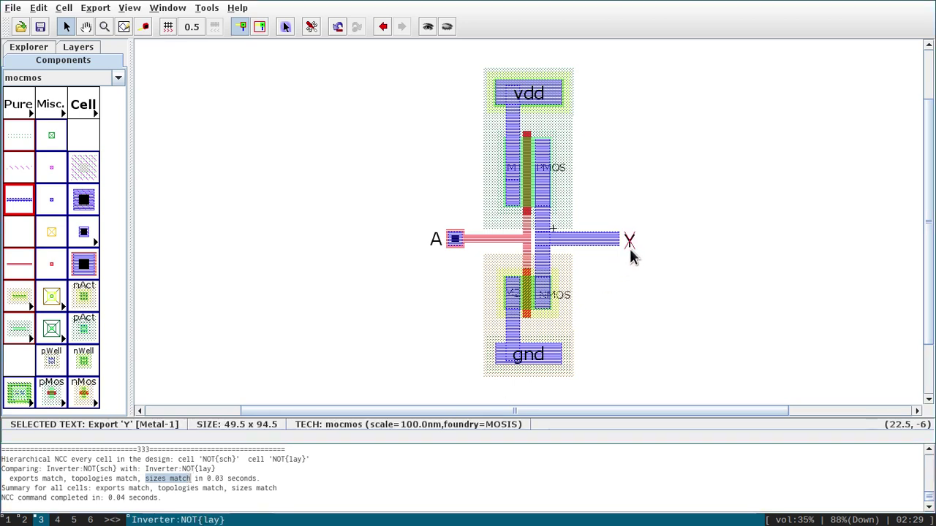
{"action": "key", "text": "Delete"}
{"action": "key", "text": "ctrl+s"}
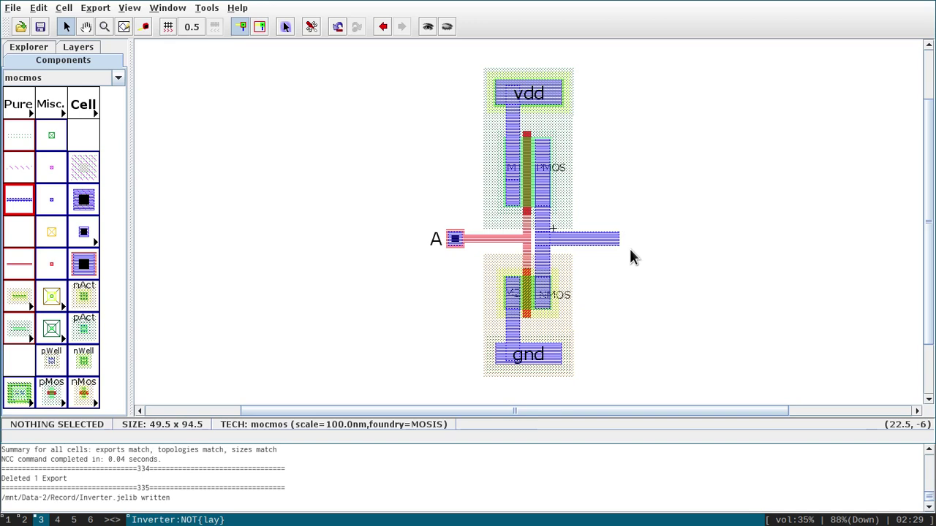
Step: Run NCC on the schematic and layout views without export Y, and inspect the Exports entry under the mismatched comparisons
{"action": "left_click", "coordinate": [208, 8]}
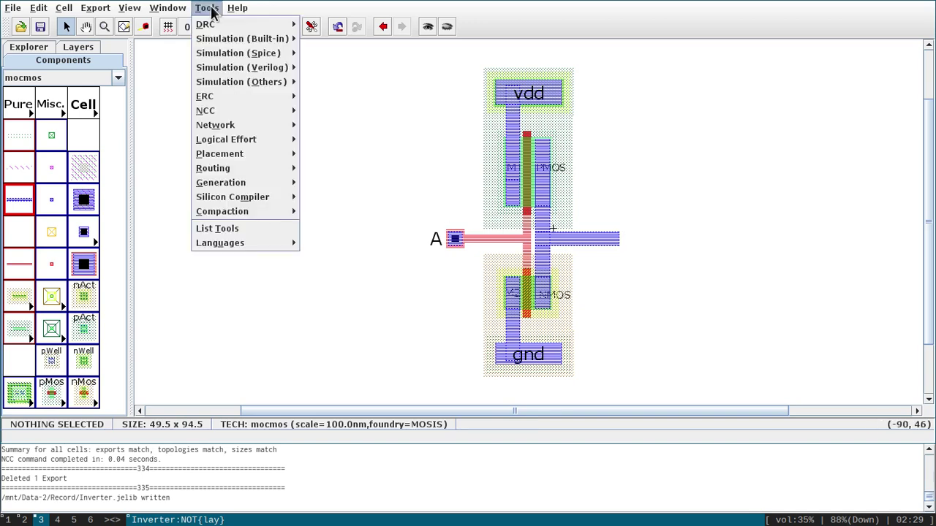
{"action": "mouse_move", "coordinate": [262, 111]}
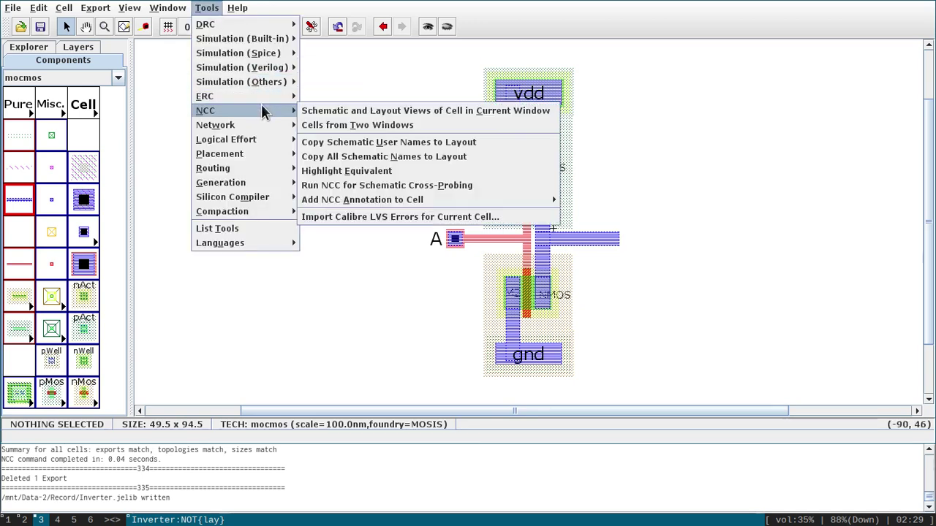
{"action": "left_click", "coordinate": [327, 104]}
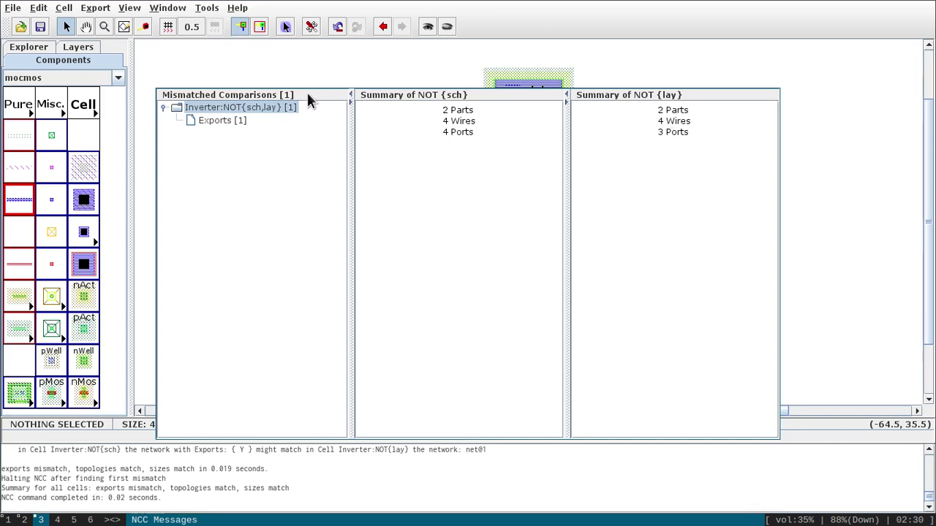
{"action": "left_click", "coordinate": [229, 121]}
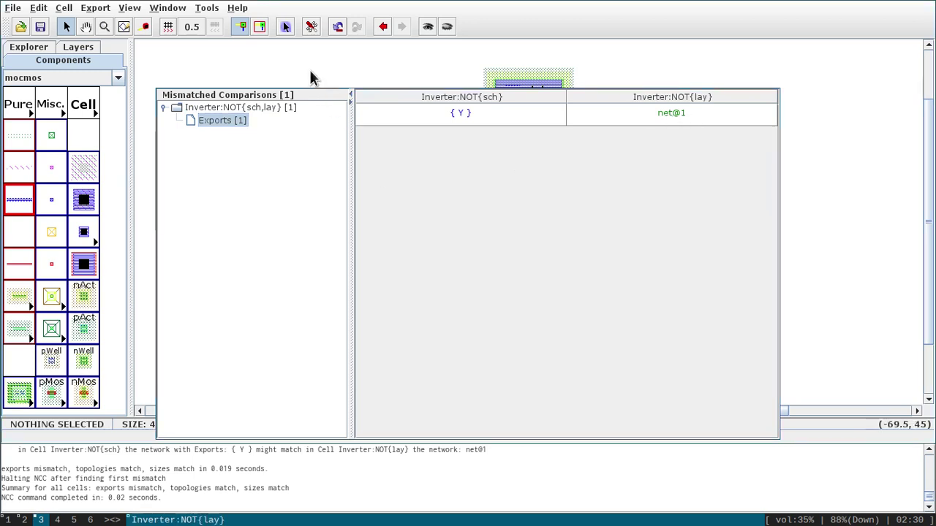
{"action": "key", "text": "Escape"}
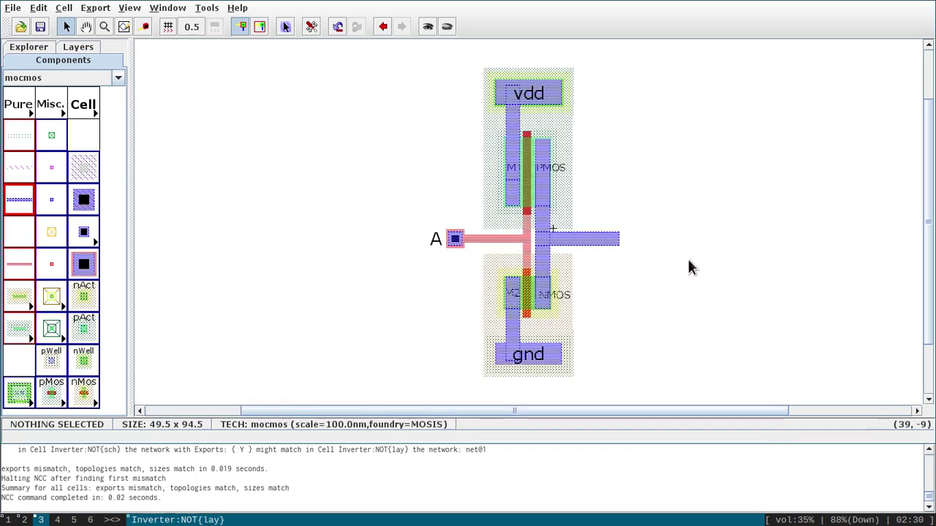
Step: Create an export named Y on the Metal-1 pin at the free end of the output arc
{"action": "left_click", "coordinate": [613, 240]}
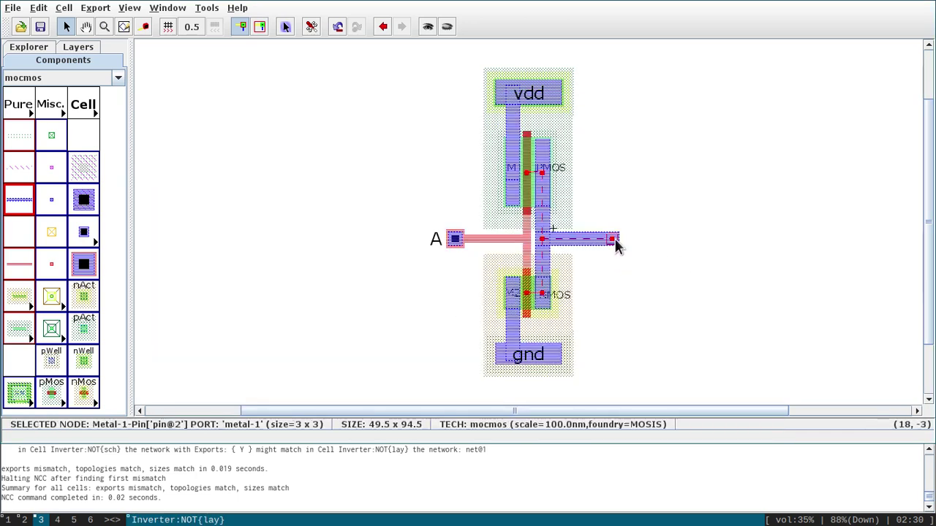
{"action": "left_click", "coordinate": [95, 8]}
{"action": "left_click", "coordinate": [101, 25]}
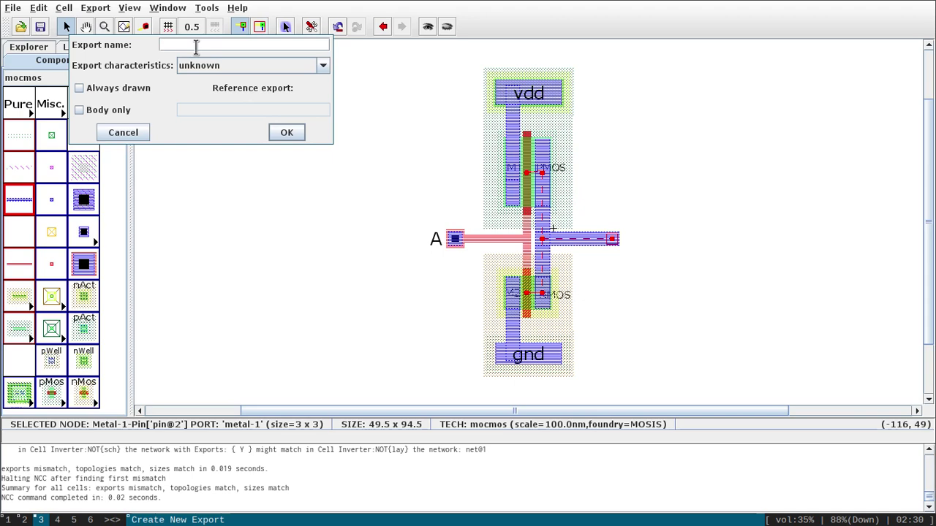
{"action": "type", "text": "Y"}
{"action": "key", "text": "Return"}
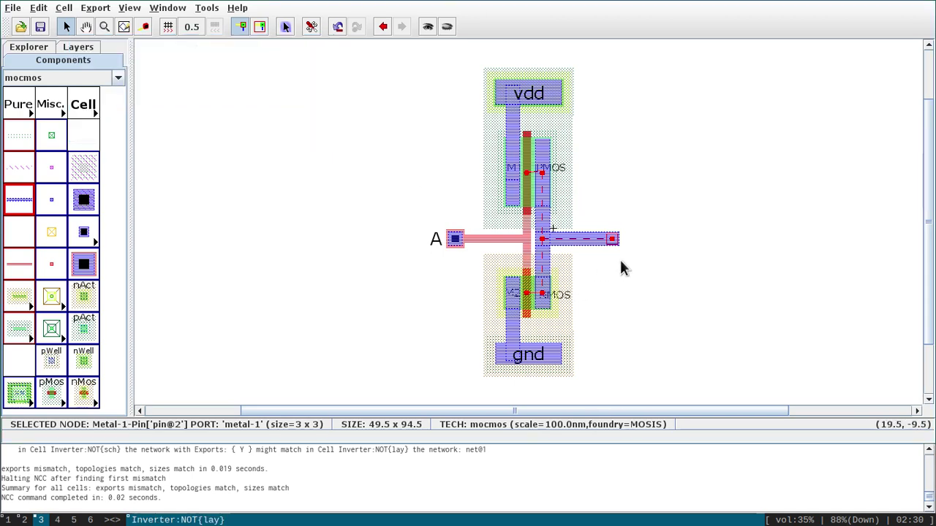
Step: Enlarge the Y export label's text, move it just beyond the end of the output arc, and save the library
{"action": "left_click", "coordinate": [617, 242]}
{"action": "left_click", "coordinate": [617, 242]}
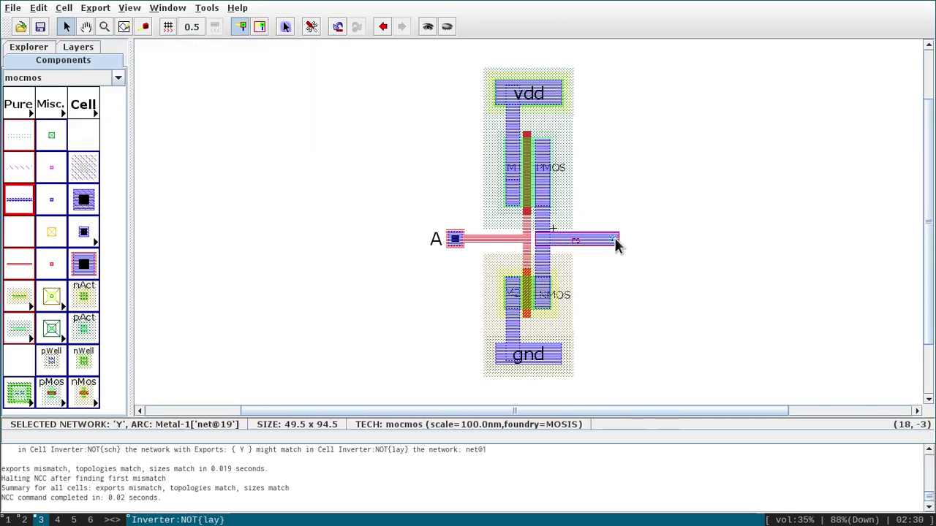
{"action": "left_click", "coordinate": [614, 243]}
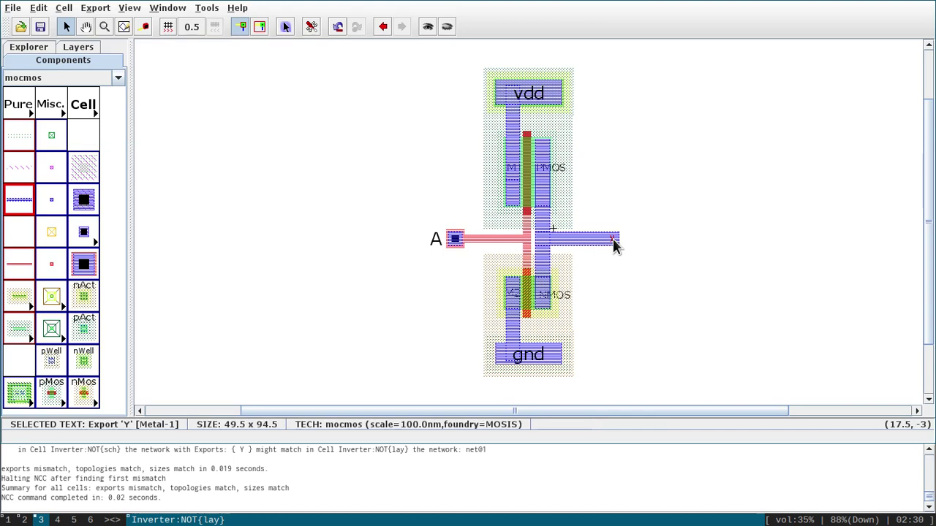
{"action": "double_click", "coordinate": [614, 244]}
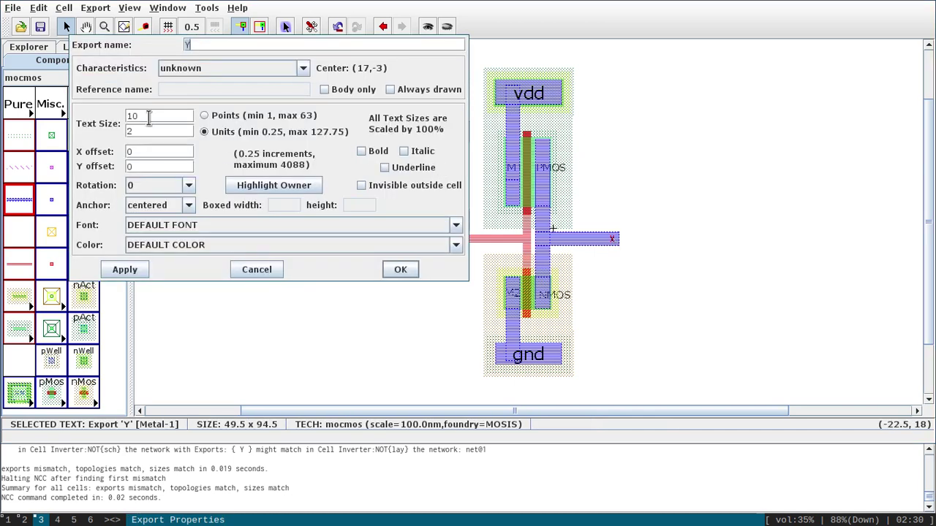
{"action": "left_click", "coordinate": [148, 130]}
{"action": "type", "text": "2"}
{"action": "key", "text": "Return"}
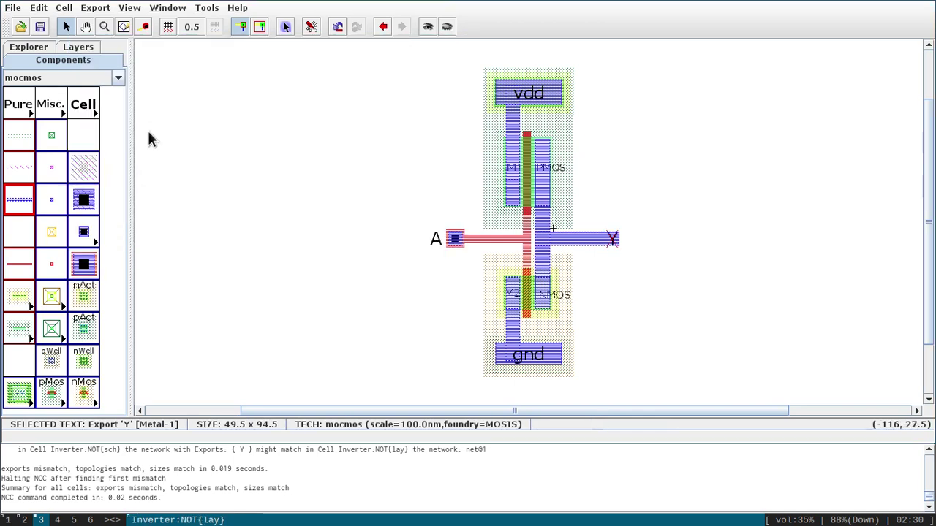
{"action": "left_click_drag", "start_coordinate": [612, 242], "coordinate": [626, 245]}
{"action": "left_click", "coordinate": [635, 313]}
{"action": "key", "text": "ctrl+s"}
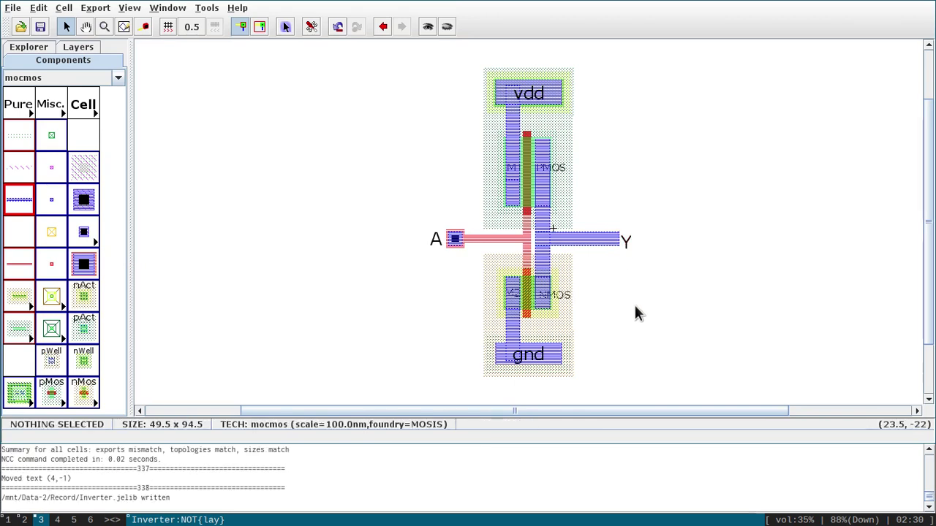
Step: Recheck the layout with DRC and repeat the NCC comparison against the schematic with export Y in place
{"action": "key", "text": "F5"}
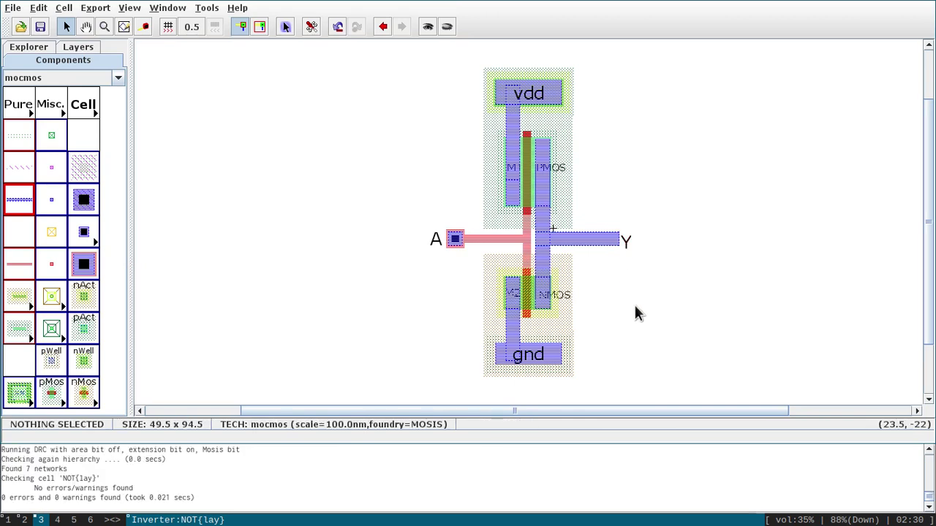
{"action": "left_click", "coordinate": [205, 9]}
{"action": "mouse_move", "coordinate": [252, 125]}
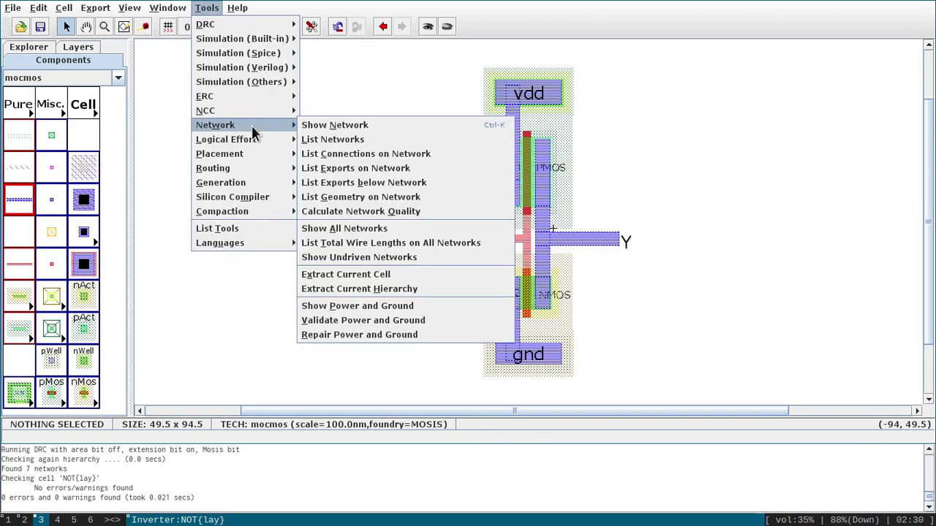
{"action": "mouse_move", "coordinate": [252, 109]}
{"action": "left_click", "coordinate": [348, 111]}
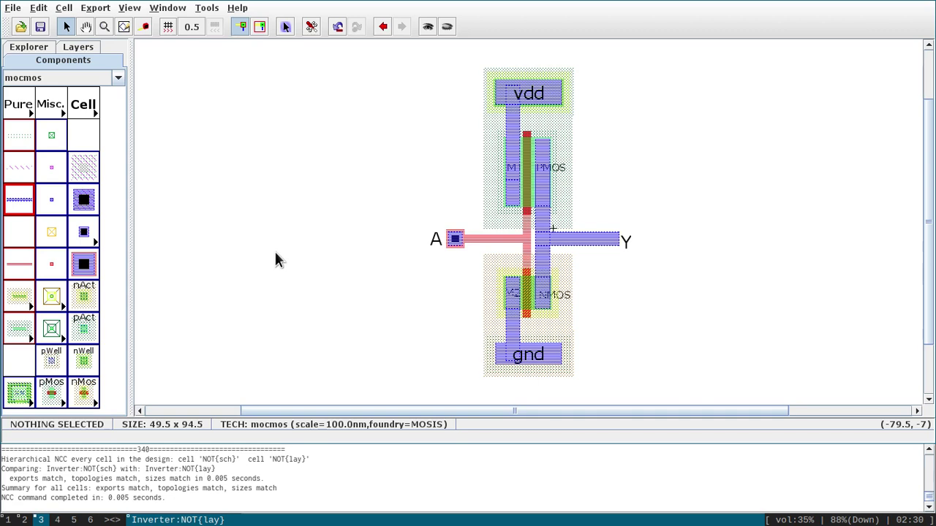
Step: Copy the full multi-line SPICE code text from the NOT{sch} schematic and return to the NOT{lay} layout
{"action": "left_click", "coordinate": [29, 52]}
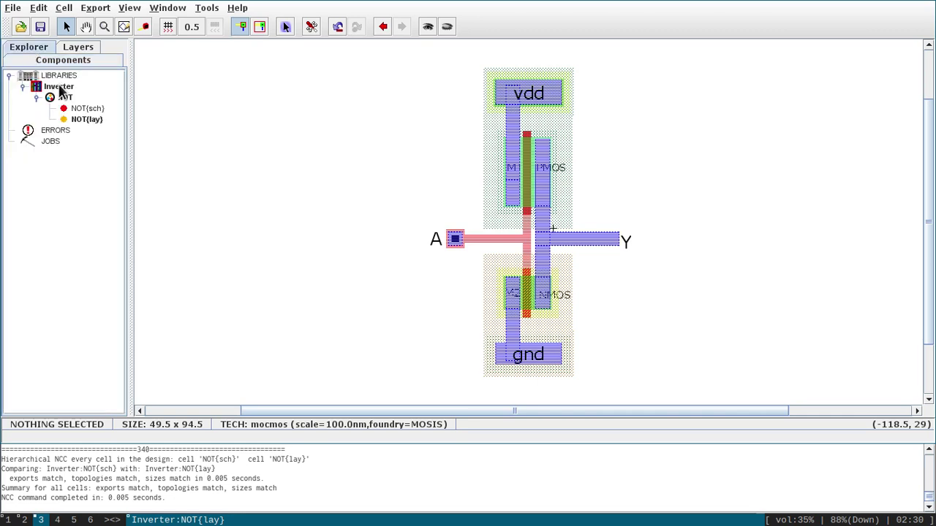
{"action": "double_click", "coordinate": [82, 109]}
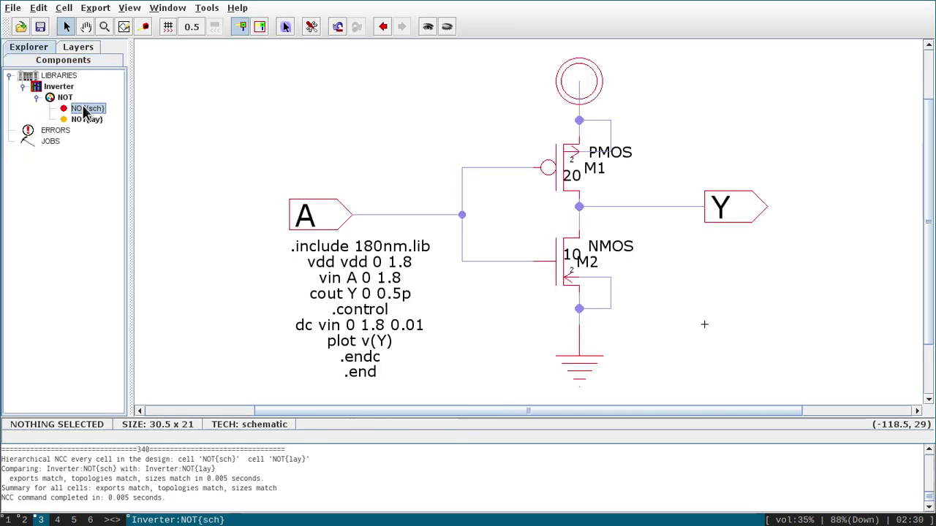
{"action": "double_click", "coordinate": [381, 310]}
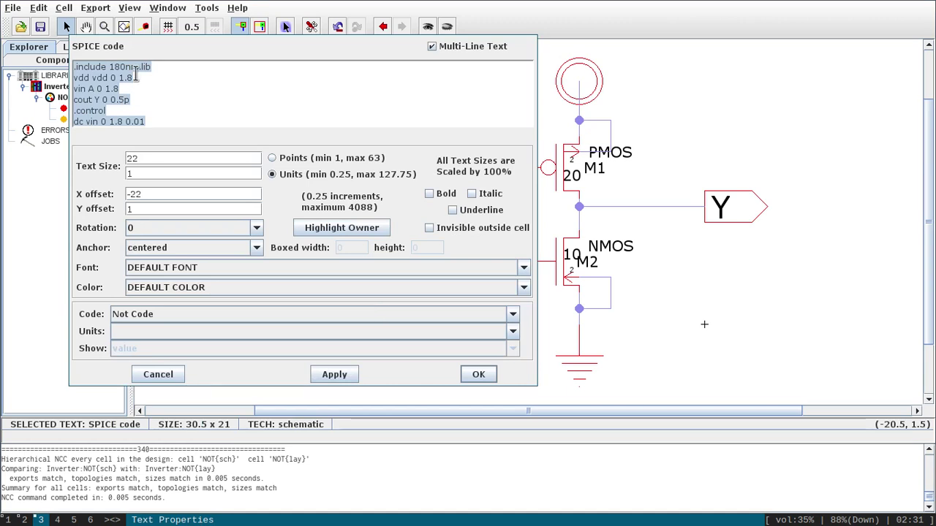
{"action": "key", "text": "Escape"}
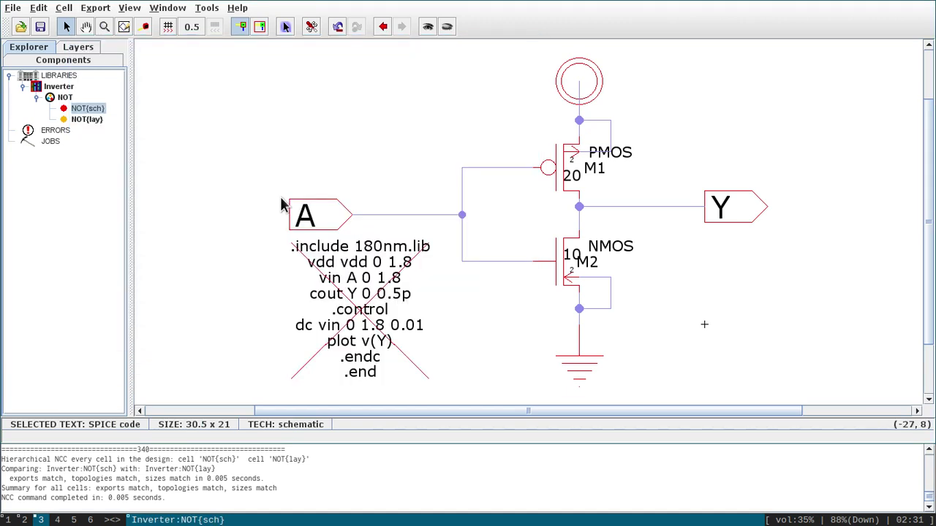
{"action": "double_click", "coordinate": [84, 119]}
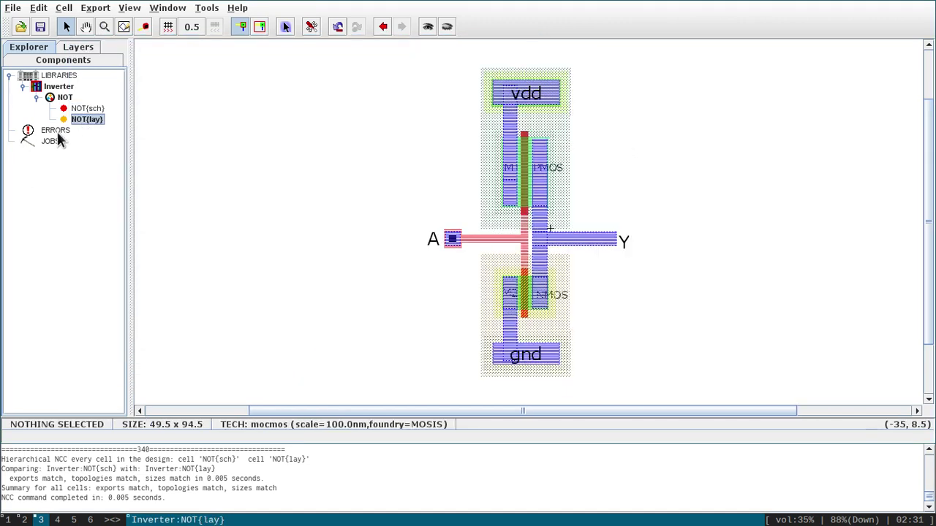
Step: Place a Spice Code text object in the empty area beside input A of the layout
{"action": "left_click", "coordinate": [32, 62]}
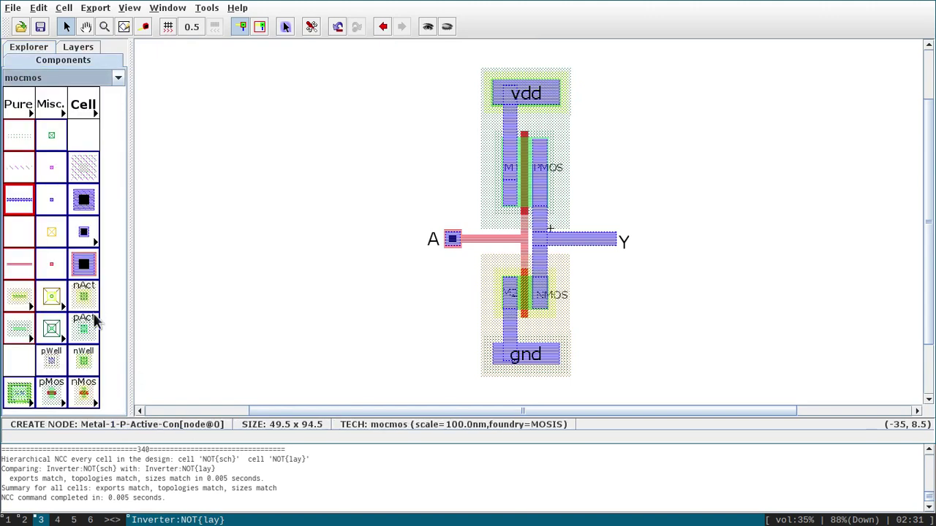
{"action": "left_click", "coordinate": [66, 117]}
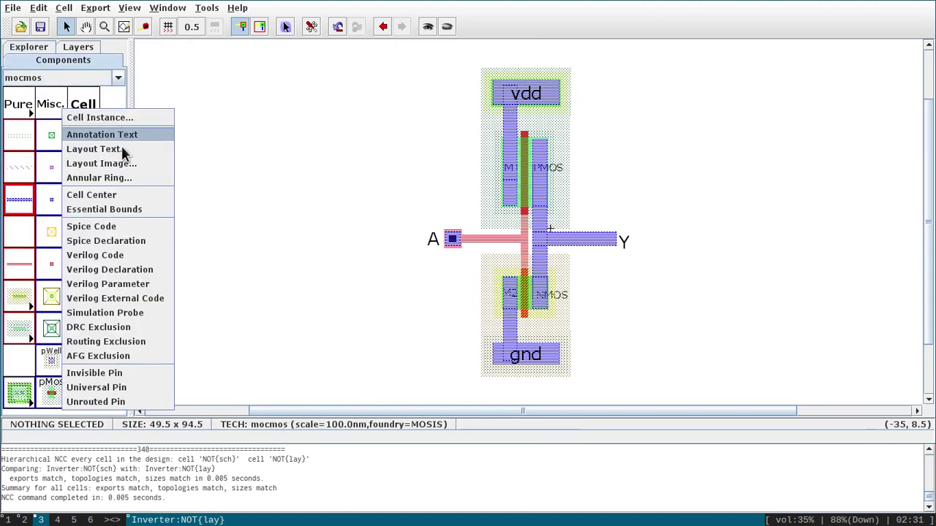
{"action": "left_click", "coordinate": [125, 238]}
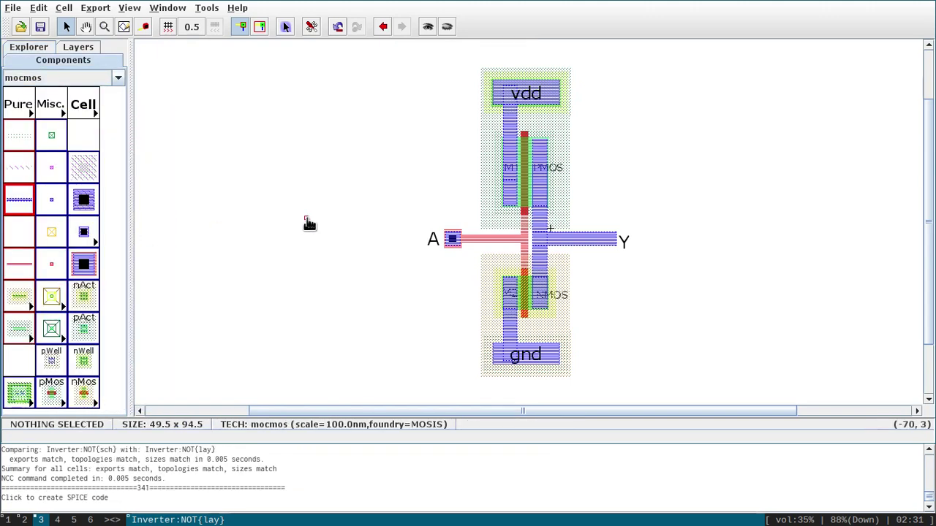
{"action": "left_click", "coordinate": [308, 218]}
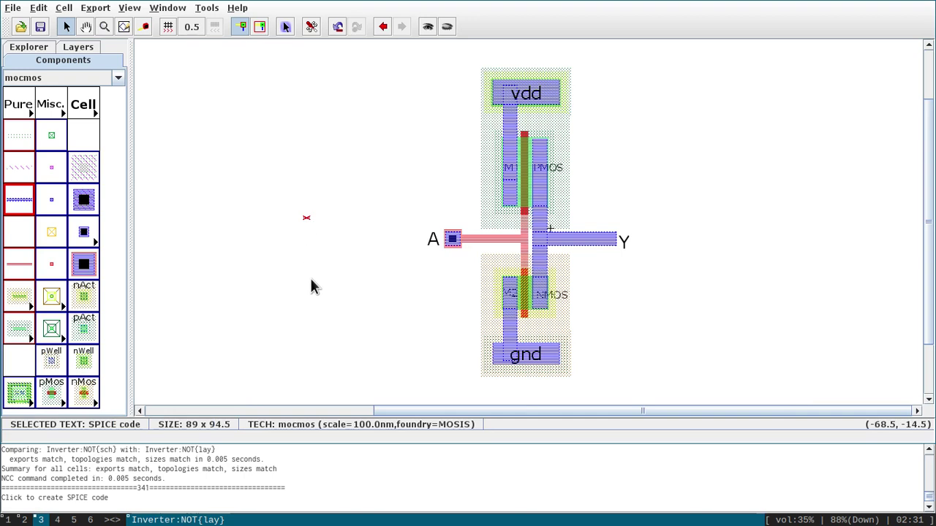
Step: Make the new SPICE text multi-line and replace its placeholder with the schematic's copied code, from ".include 180nm.lib" to ".end"
{"action": "key", "text": "ctrl+i"}
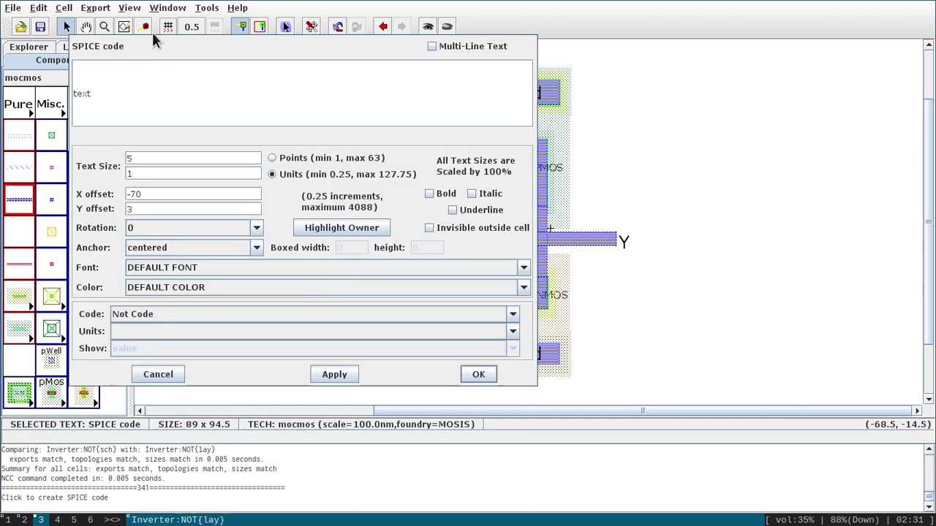
{"action": "key", "text": "BackSpace"}
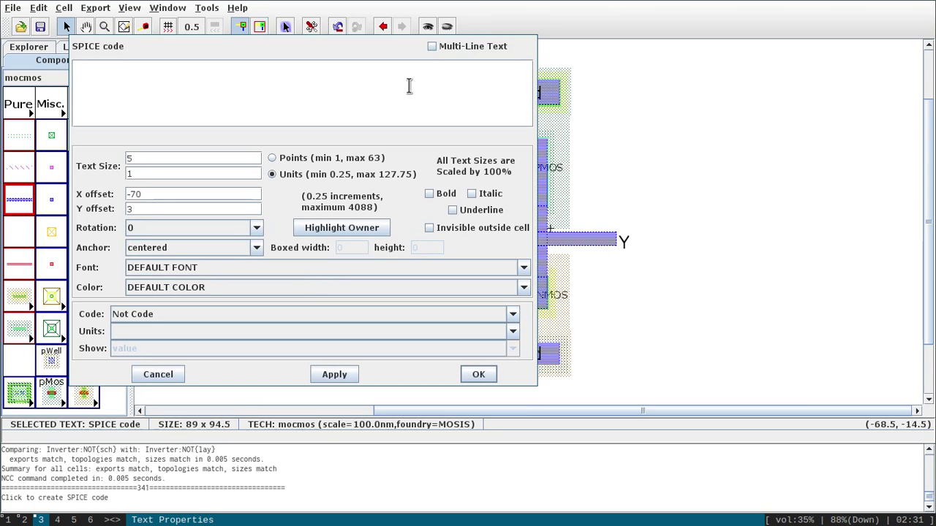
{"action": "left_click", "coordinate": [432, 47]}
{"action": "left_click", "coordinate": [349, 82]}
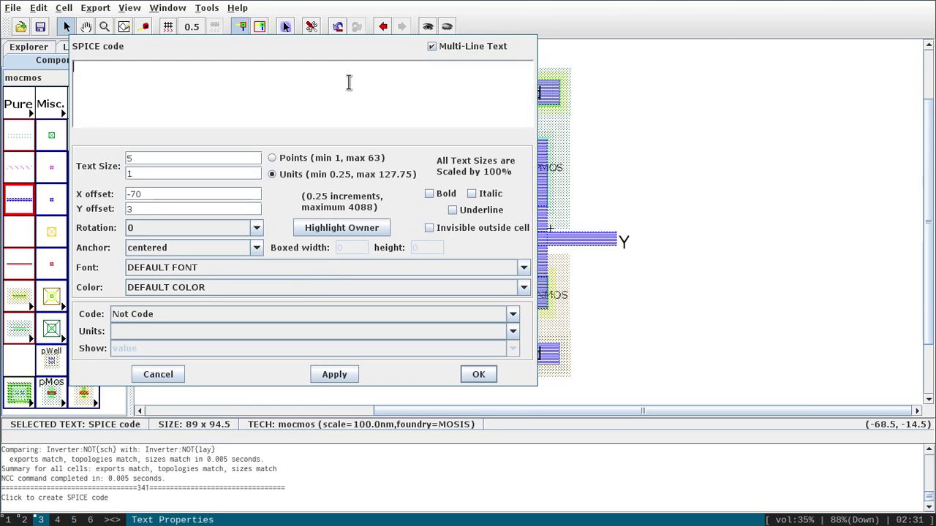
{"action": "type", "text": ".include 180nm.lib vdd vdd 0 1.8 vin A 0 1.8 cout Y 0 0.5p .control dc vin 0 1.8 0.01"}
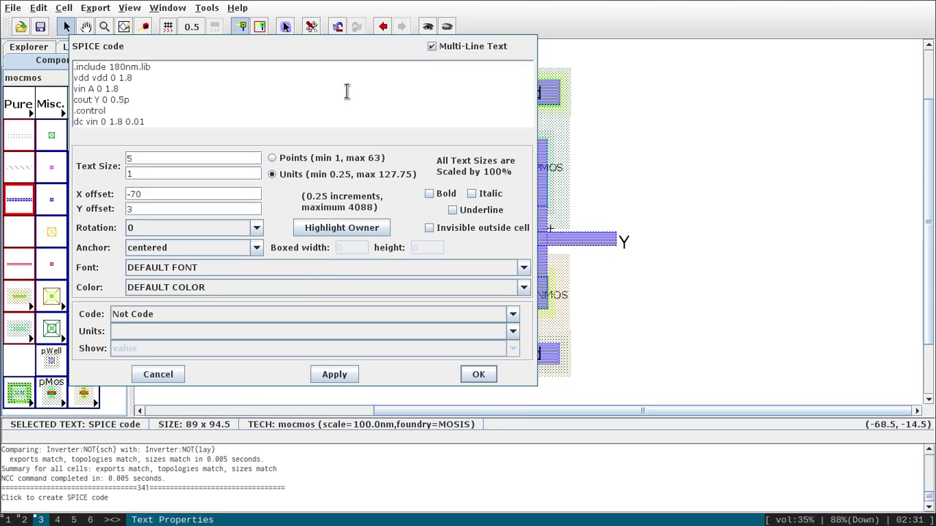
{"action": "left_click", "coordinate": [347, 374]}
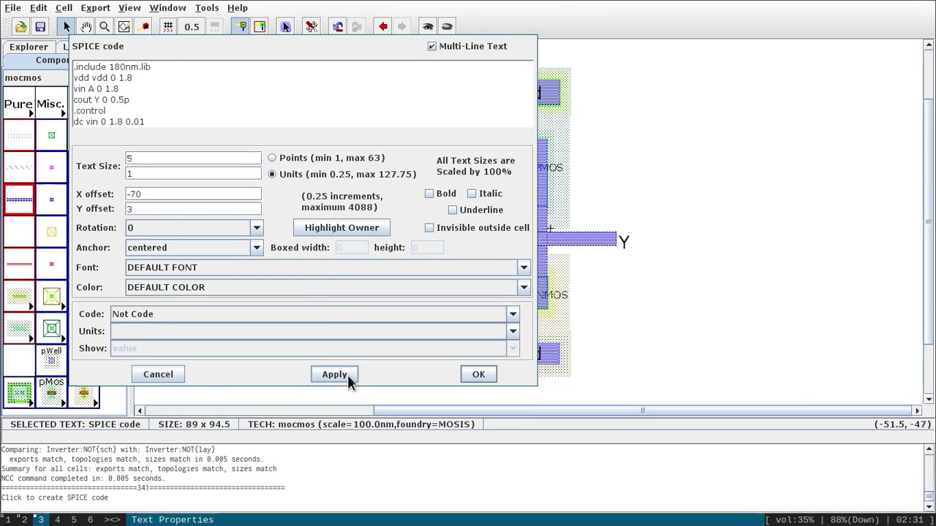
{"action": "left_click", "coordinate": [479, 375]}
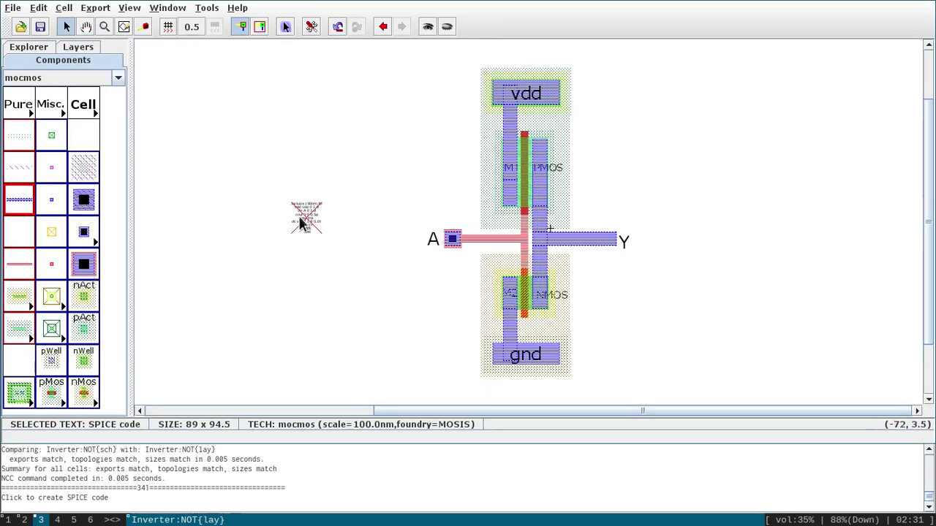
Step: Move the SPICE code text nearer to the layout, just above input A, enlarge its text size, and save the library
{"action": "mouse_move", "coordinate": [299, 218]}
{"action": "left_mouse_down"}
{"action": "mouse_move", "coordinate": [344, 214]}
{"action": "mouse_move", "coordinate": [370, 193]}
{"action": "left_mouse_up"}
{"action": "key", "text": "ctrl+i"}
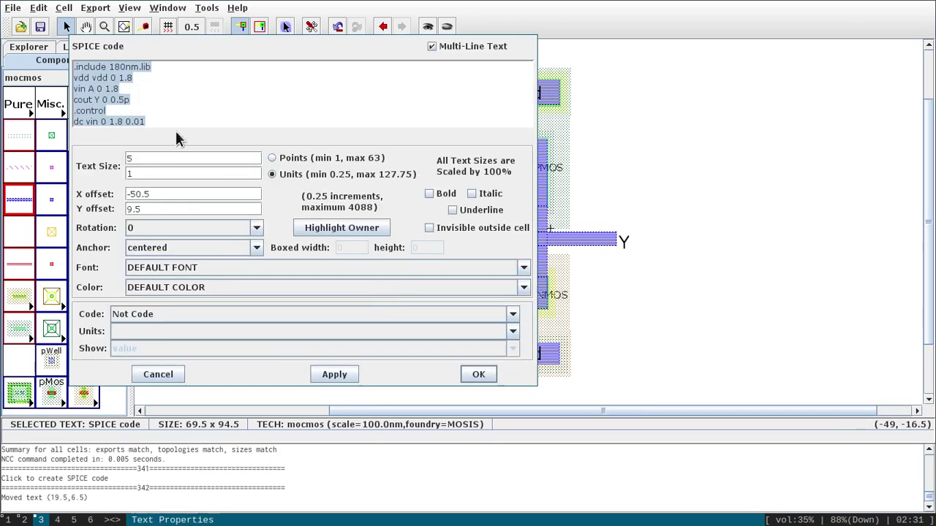
{"action": "left_click", "coordinate": [170, 174]}
{"action": "key", "text": "Return"}
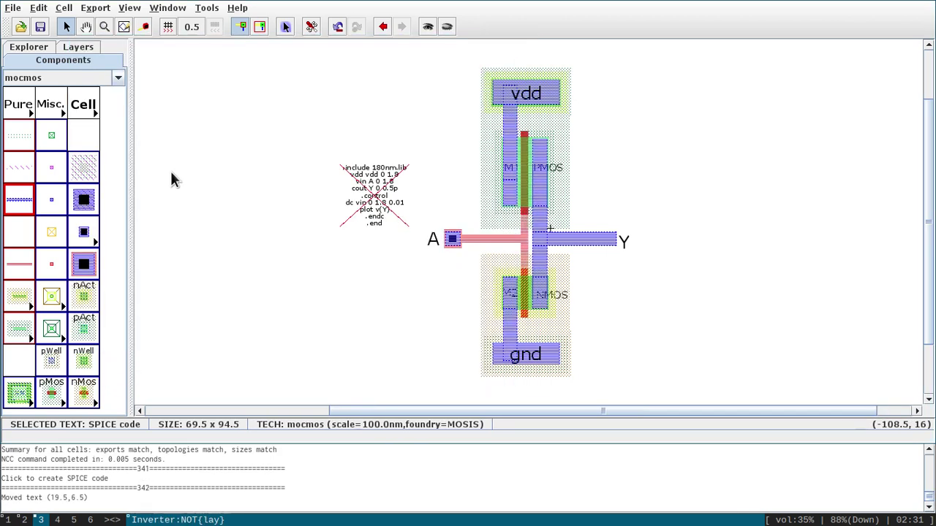
{"action": "left_click", "coordinate": [366, 289]}
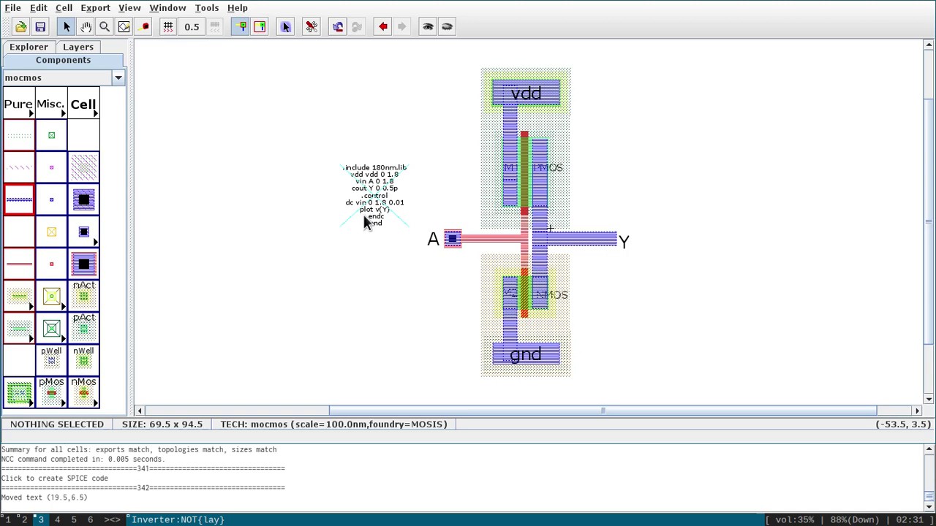
{"action": "key", "text": "ctrl+s"}
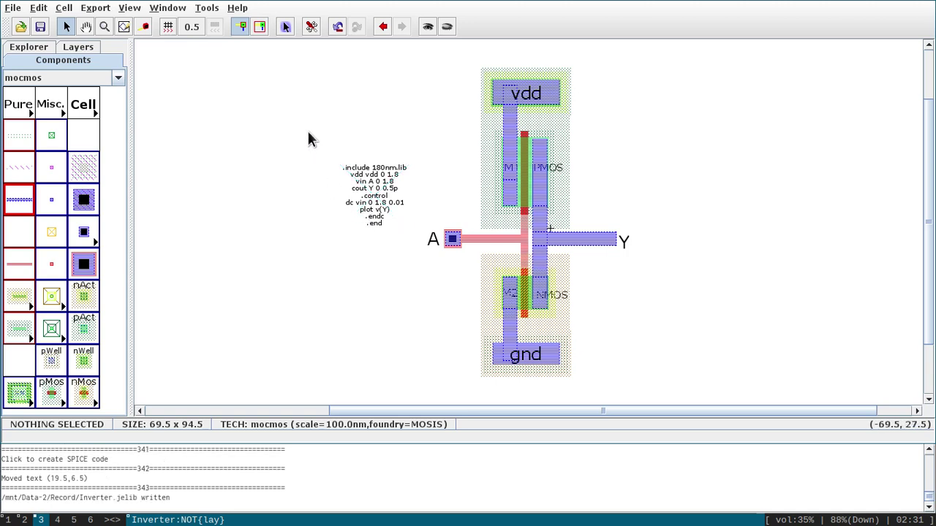
{"action": "left_click", "coordinate": [206, 10]}
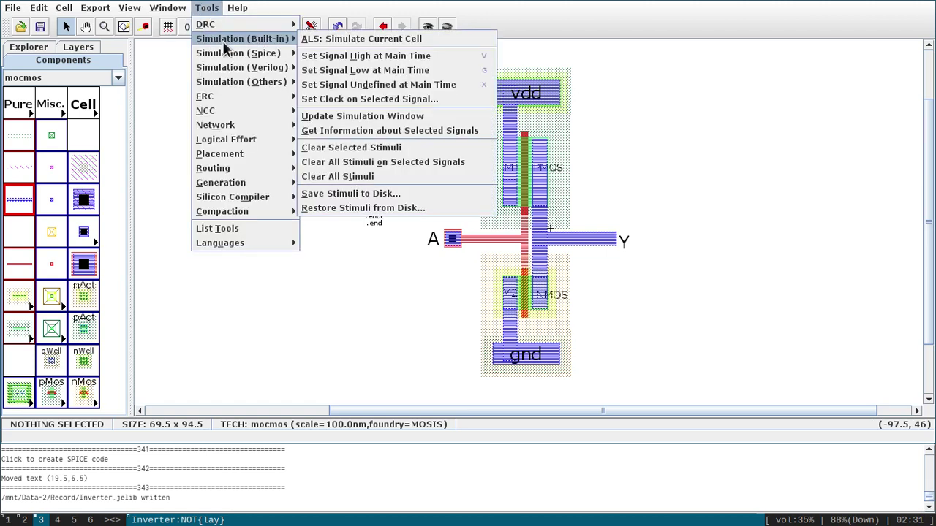
{"action": "mouse_move", "coordinate": [227, 55]}
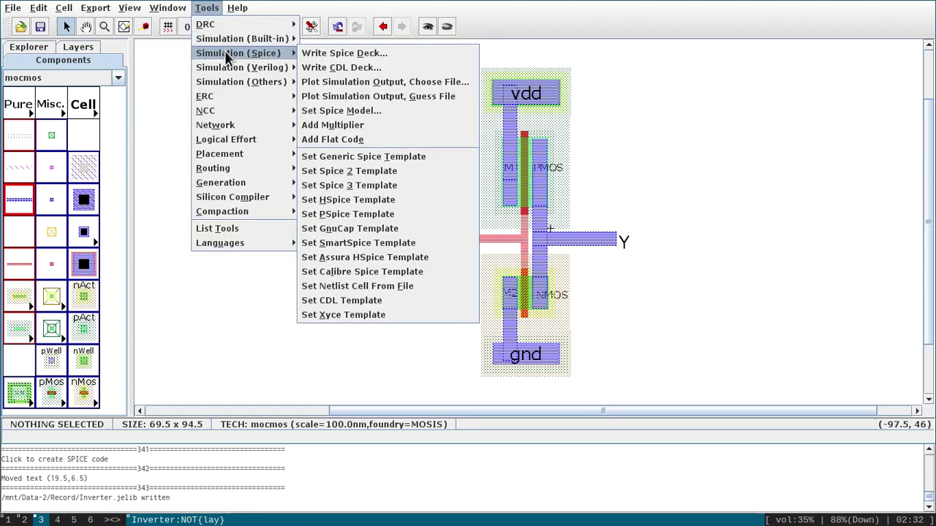
{"action": "mouse_move", "coordinate": [289, 243]}
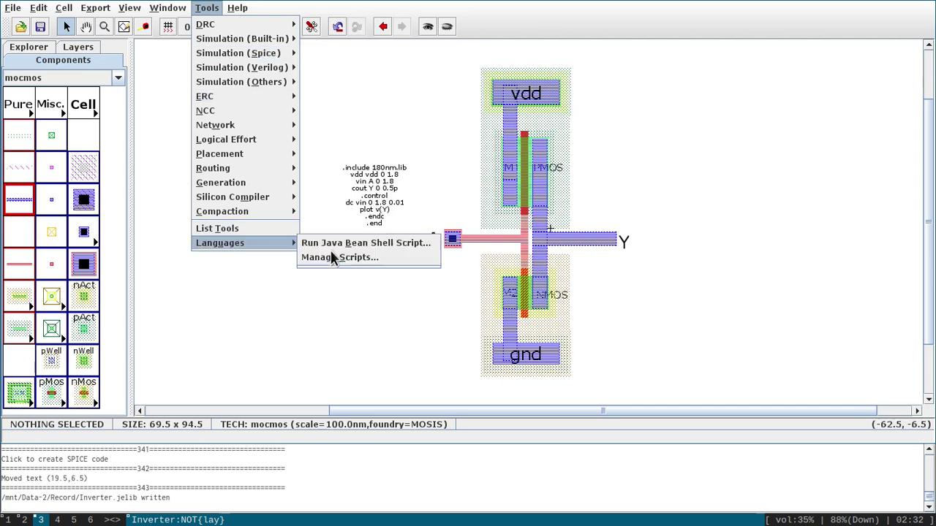
{"action": "left_click", "coordinate": [362, 323]}
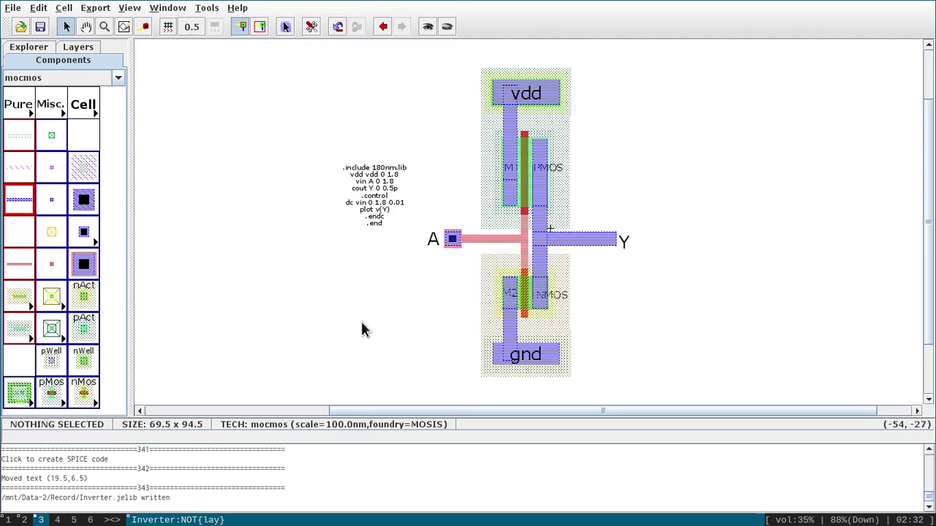
Step: Write the layout's SPICE deck to run the ngspice simulation, view the v(y) transfer curve, and close the plot
{"action": "left_click", "coordinate": [198, 14]}
{"action": "mouse_move", "coordinate": [212, 53]}
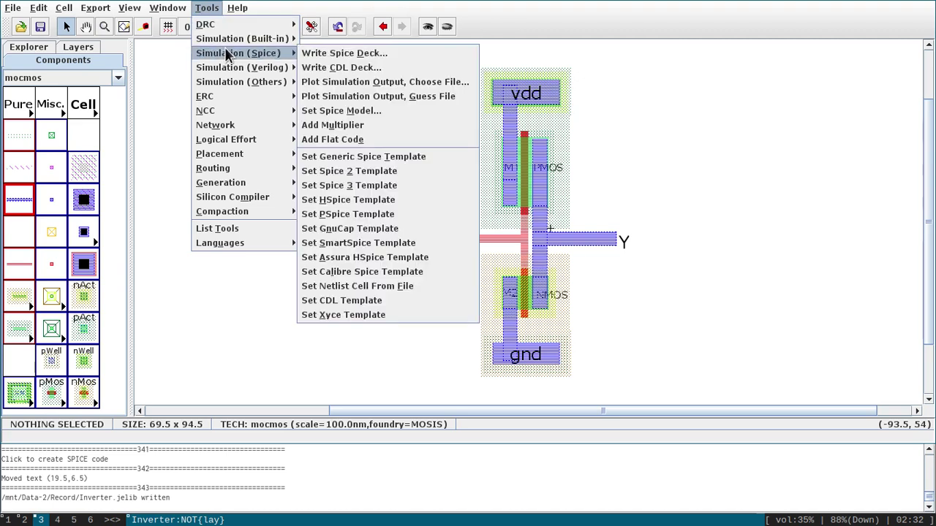
{"action": "left_click", "coordinate": [313, 54]}
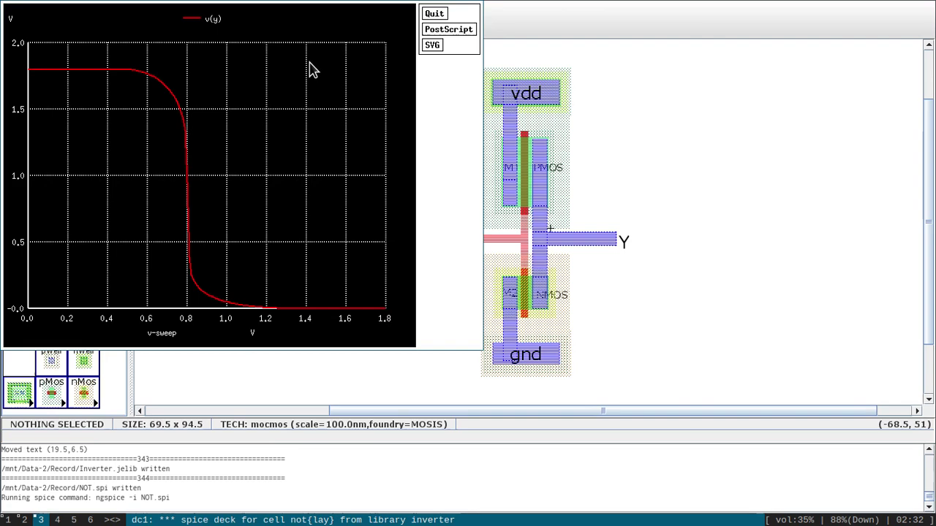
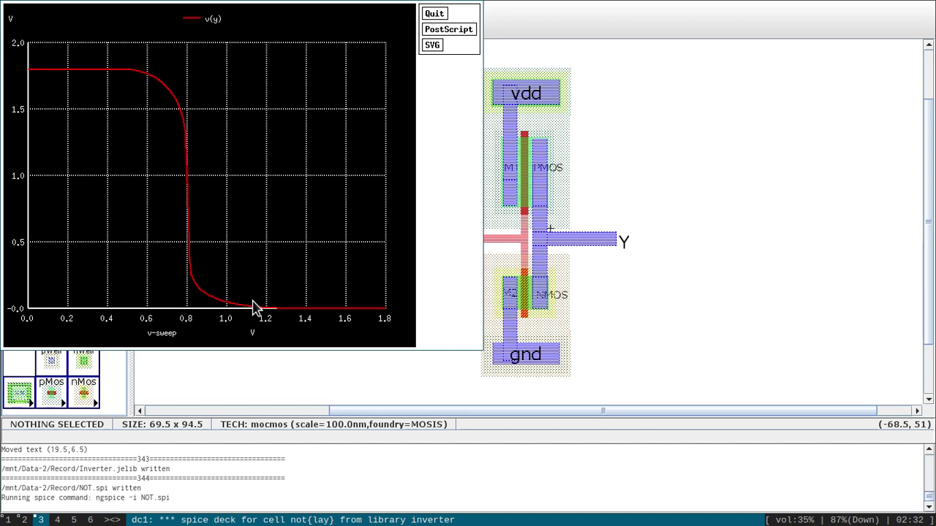
{"action": "left_click", "coordinate": [432, 16]}
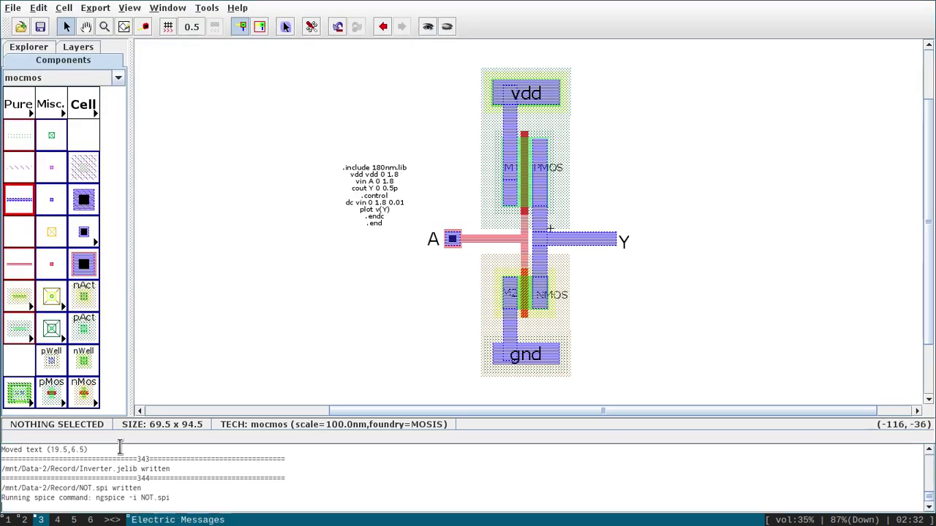
Step: Switch to the file manager and open the generated NOT.spi deck from the Record folder in the text editor
{"action": "key", "text": "super+2"}
{"action": "left_click", "coordinate": [373, 265]}
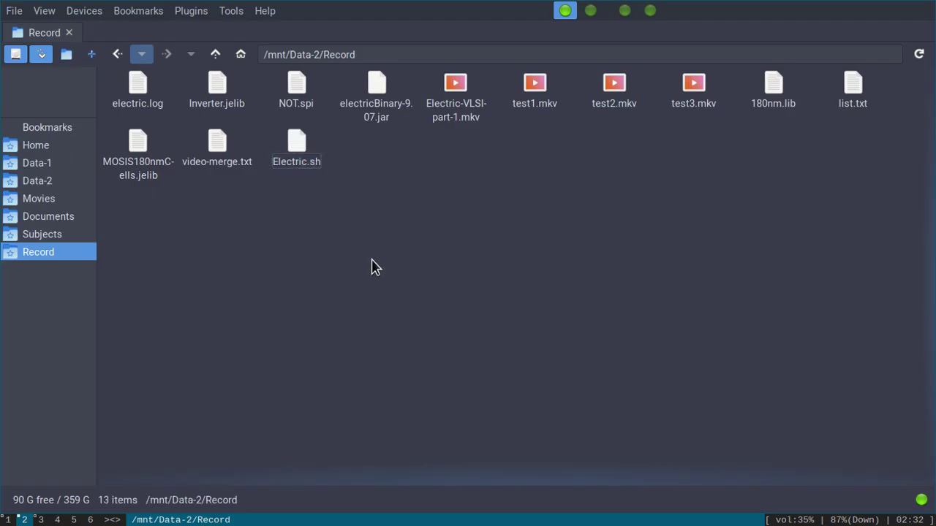
{"action": "left_click", "coordinate": [305, 116]}
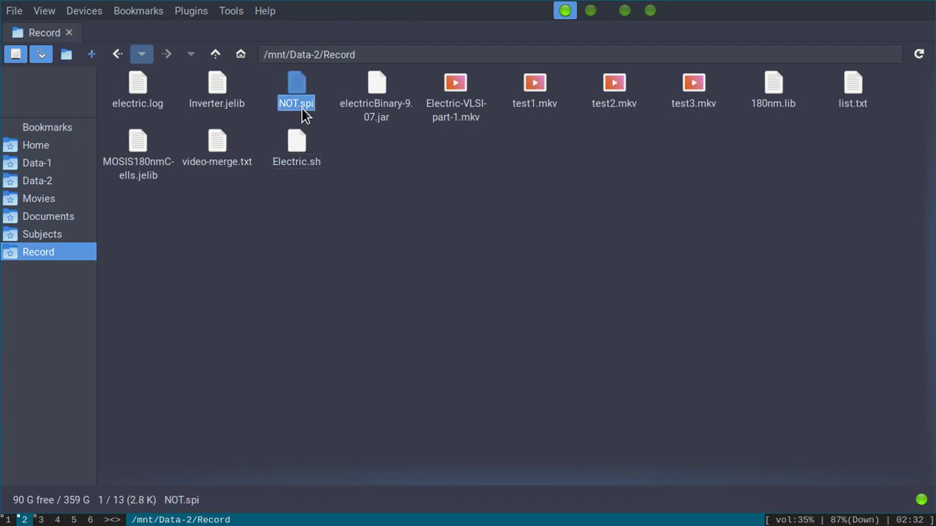
{"action": "double_click", "coordinate": [304, 115]}
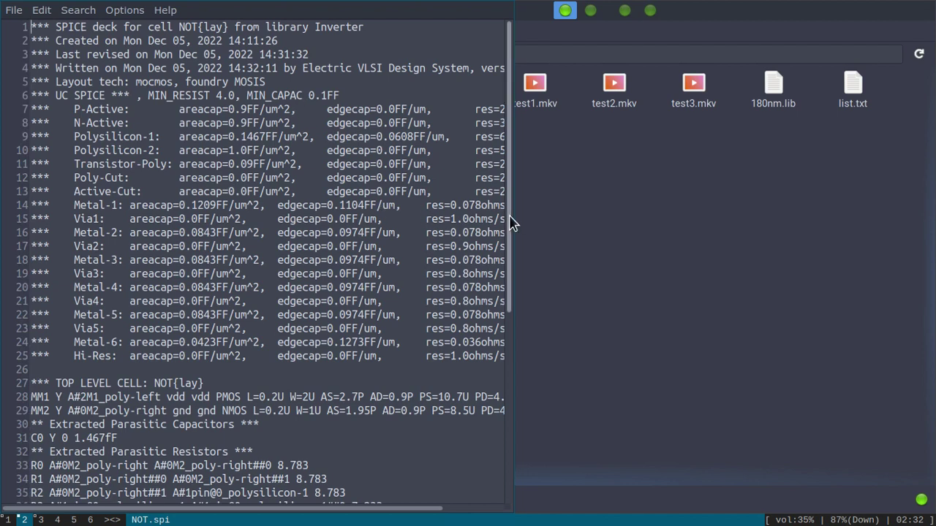
Step: Examine the deck's extracted parasitics, comparing the cout load capacitor line with the extracted parasitic capacitor C0
{"action": "left_click_drag", "start_coordinate": [512, 220], "coordinate": [421, 349]}
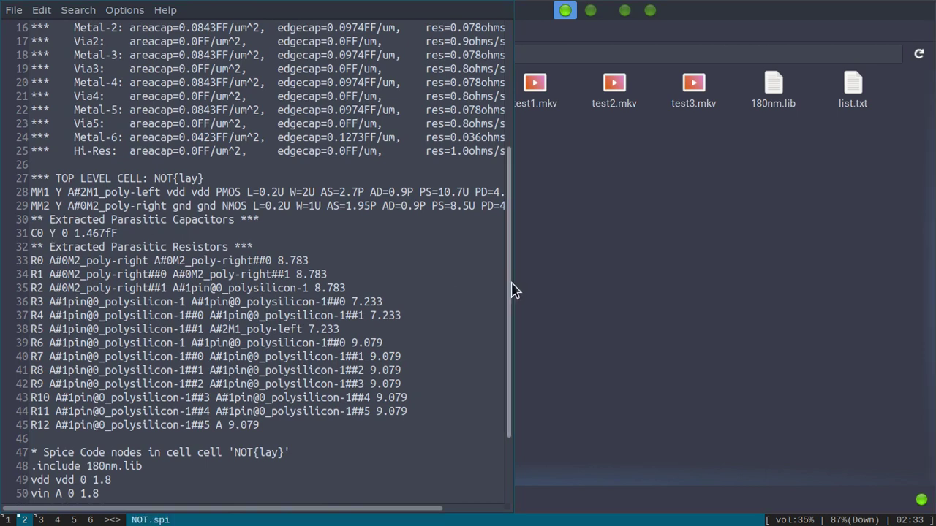
{"action": "left_click_drag", "start_coordinate": [517, 293], "coordinate": [515, 344]}
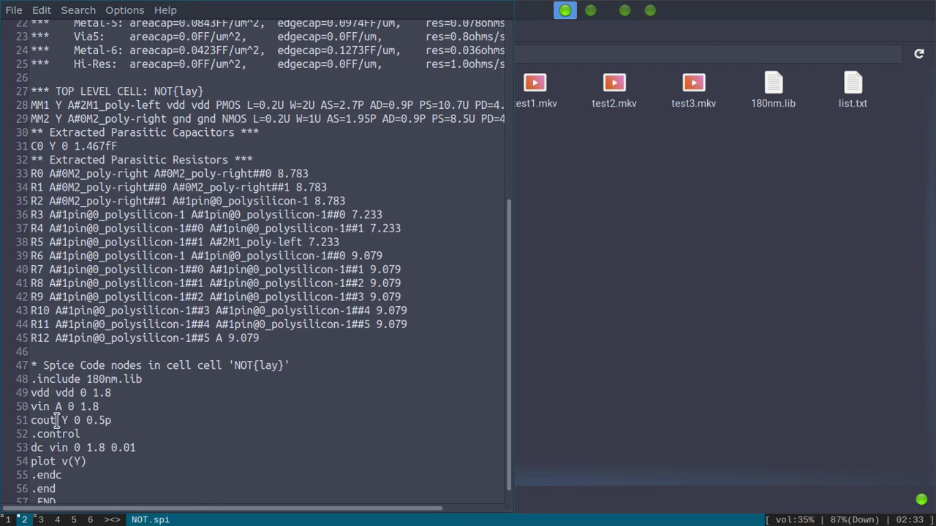
{"action": "left_click_drag", "start_coordinate": [32, 421], "coordinate": [115, 422]}
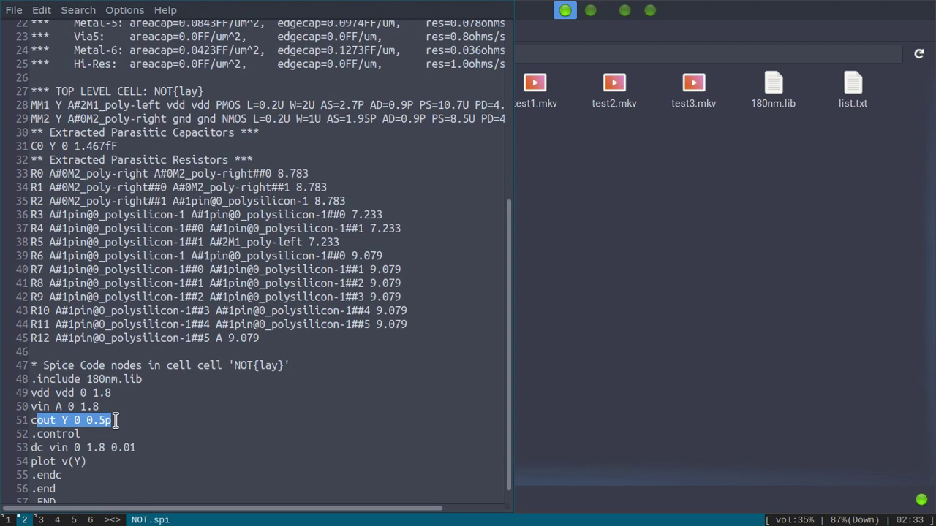
{"action": "left_click", "coordinate": [115, 420]}
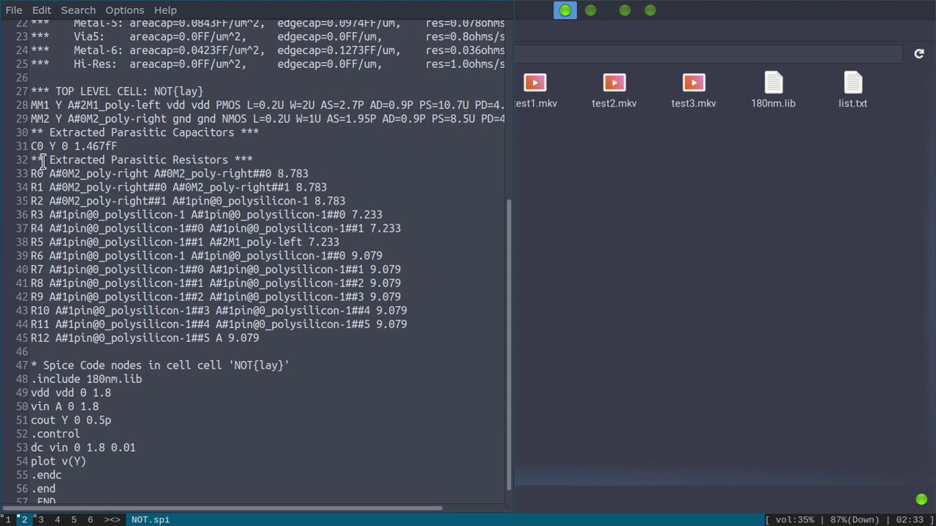
{"action": "left_click_drag", "start_coordinate": [31, 147], "coordinate": [117, 146]}
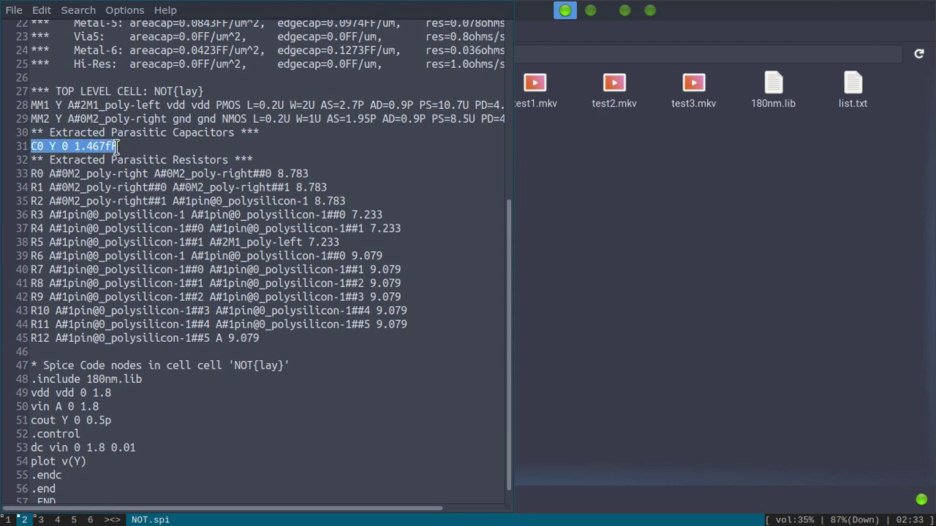
Step: Close the NOT.spi deck and the file manager, and switch back to the inverter layout in Electric
{"action": "left_click", "coordinate": [62, 147]}
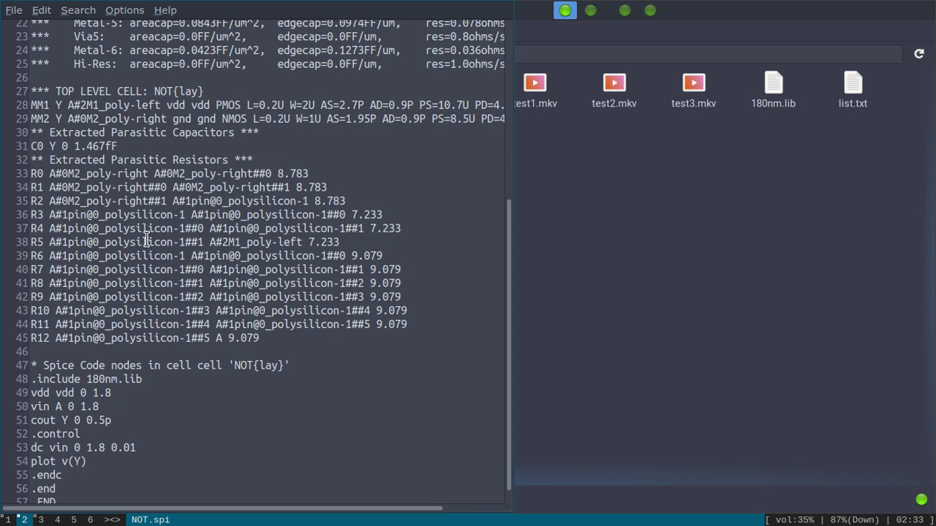
{"action": "key", "text": "alt+F4"}
{"action": "key", "text": "alt+F4"}
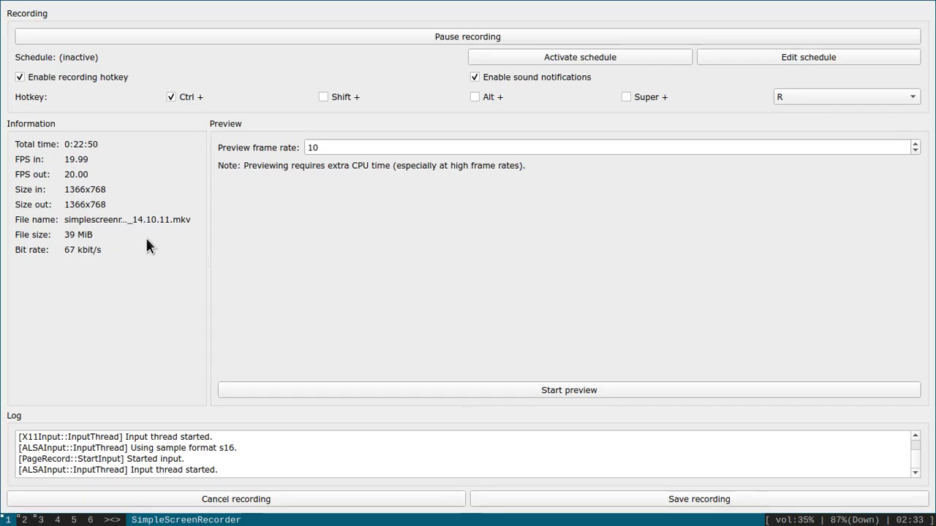
{"action": "key", "text": "super+3"}
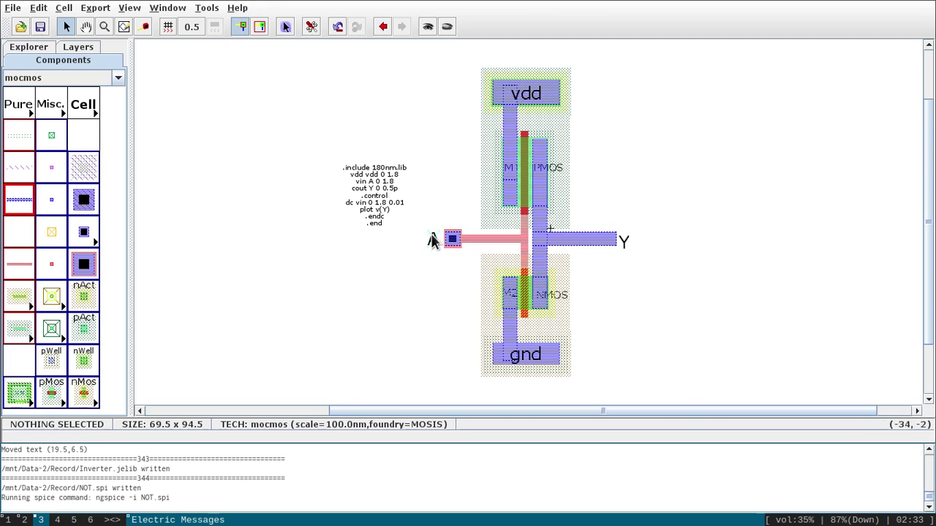
Step: In the layout's SPICE code, change the vin source on node A to pulse(0 1.8 2u 1u 1u 5u 12u)
{"action": "left_click", "coordinate": [379, 221]}
{"action": "double_click", "coordinate": [380, 221]}
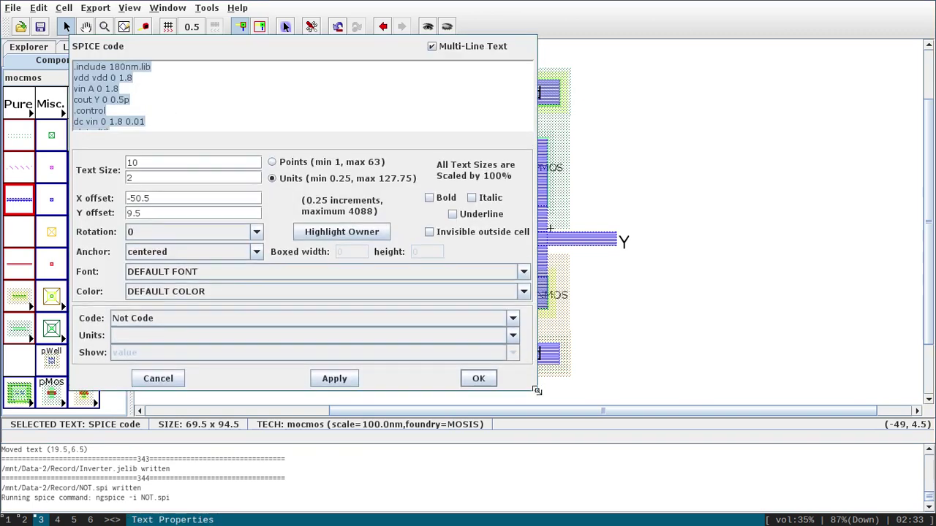
{"action": "left_click", "coordinate": [132, 96]}
{"action": "key", "text": "BackSpace"}
{"action": "key", "text": "BackSpace"}
{"action": "key", "text": "BackSpace"}
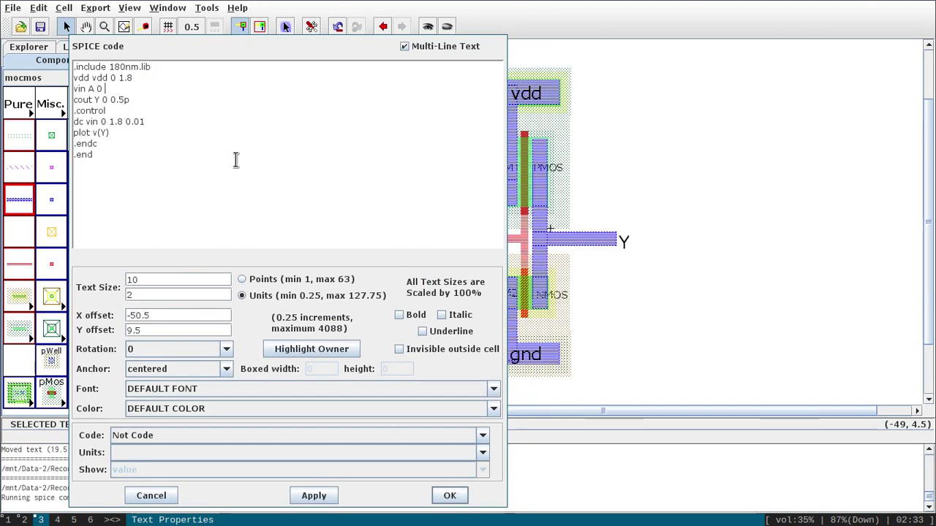
{"action": "type", "text": "pulse"}
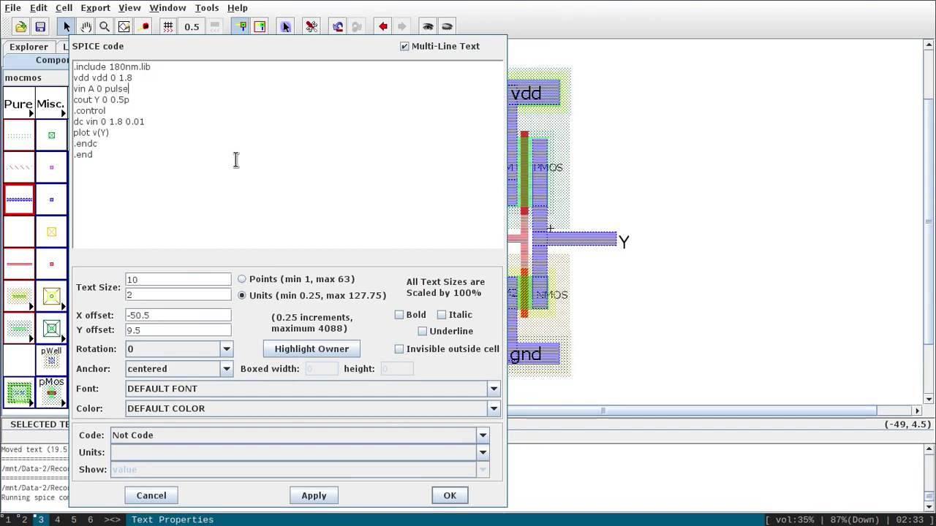
{"action": "type", "text": "("}
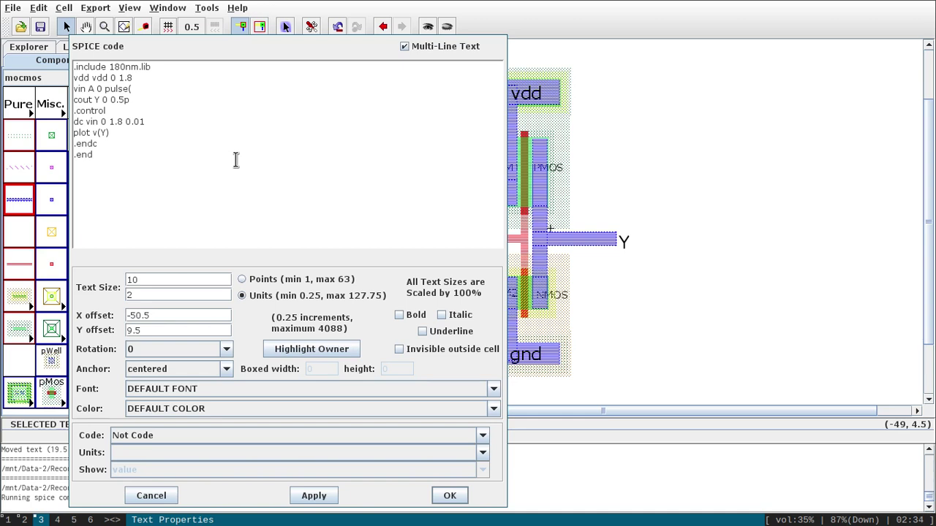
{"action": "type", "text": "0 1.8 2u 1u 1u 5u 12u)"}
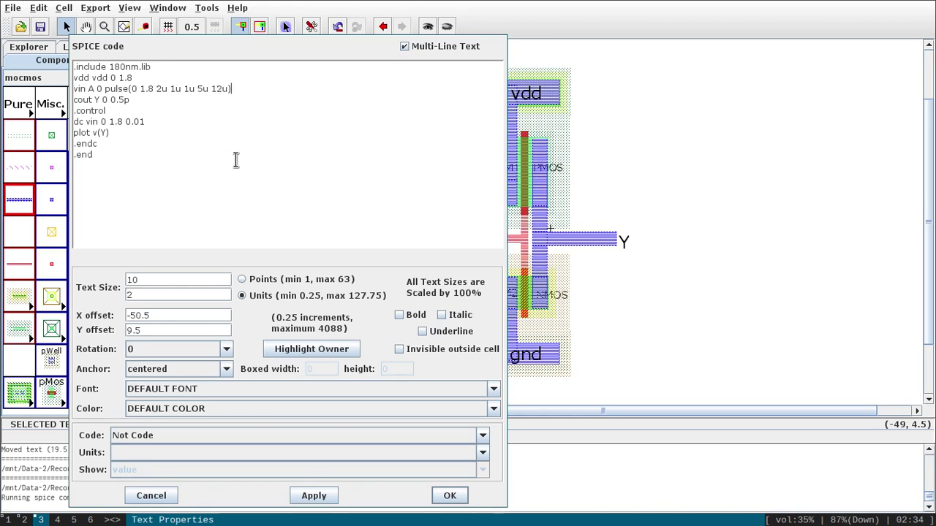
Step: Replace the DC sweep line in the SPICE code with the transient analysis tran 0.1u 20u
{"action": "left_click", "coordinate": [143, 132]}
{"action": "left_click", "coordinate": [182, 129]}
{"action": "key", "text": "BackSpace"}
{"action": "key", "text": "BackSpace"}
{"action": "key", "text": "BackSpace"}
{"action": "key", "text": "BackSpace"}
{"action": "key", "text": "BackSpace"}
{"action": "key", "text": "BackSpace"}
{"action": "key", "text": "BackSpace"}
{"action": "key", "text": "BackSpace"}
{"action": "key", "text": "BackSpace"}
{"action": "key", "text": "BackSpace"}
{"action": "key", "text": "BackSpace"}
{"action": "key", "text": "BackSpace"}
{"action": "key", "text": "BackSpace"}
{"action": "key", "text": "BackSpace"}
{"action": "key", "text": "BackSpace"}
{"action": "key", "text": "BackSpace"}
{"action": "key", "text": "BackSpace"}
{"action": "type", "text": "tran"}
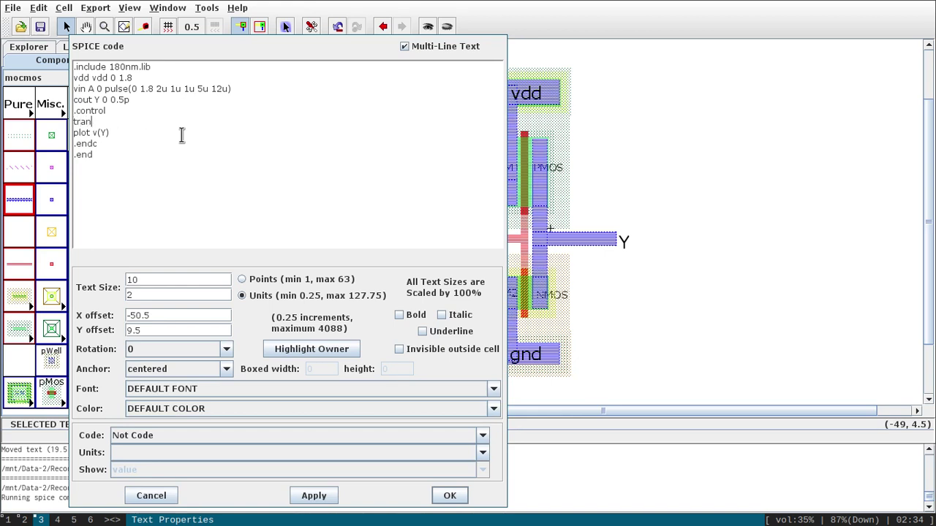
{"action": "type", "text": " 0.1u 20u"}
Step: Add v(A) ahead of v(Y) in the plot line and apply the edited SPICE code to the layout
{"action": "key", "text": "Left"}
{"action": "key", "text": "Left"}
{"action": "key", "text": "Left"}
{"action": "type", "text": "v"}
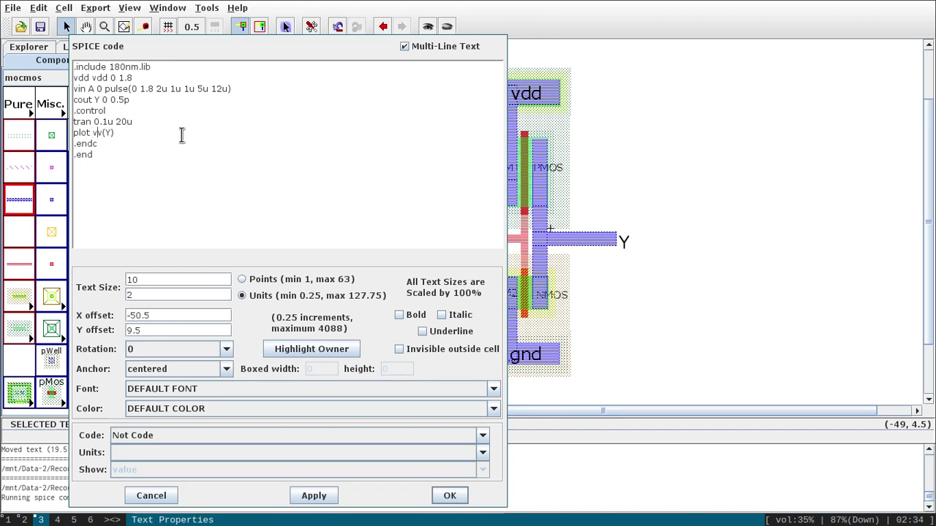
{"action": "type", "text": "(A)"}
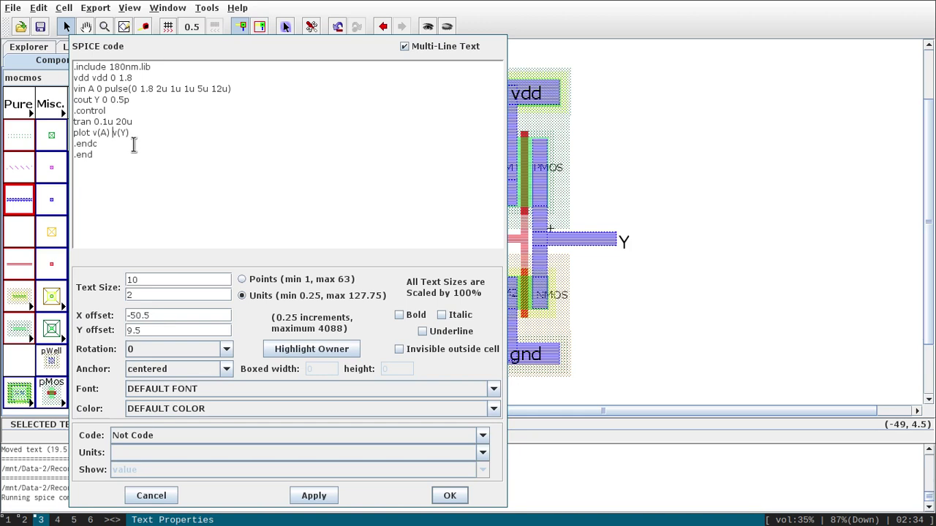
{"action": "left_click", "coordinate": [314, 496]}
{"action": "left_click", "coordinate": [483, 374]}
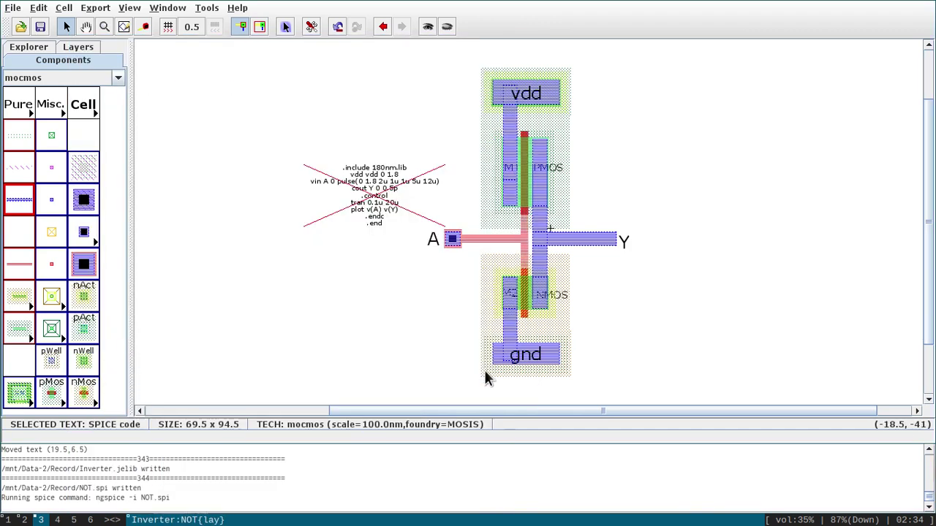
Step: Save the library and write the layout's SPICE deck to run the ngspice transient simulation and plot v(a) with v(y)
{"action": "left_click", "coordinate": [206, 9]}
{"action": "mouse_move", "coordinate": [220, 45]}
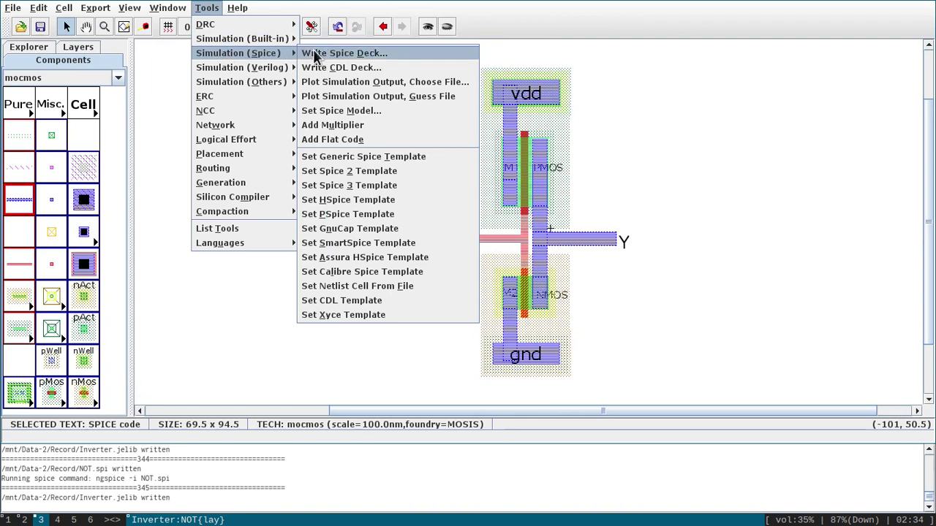
{"action": "left_click", "coordinate": [309, 55]}
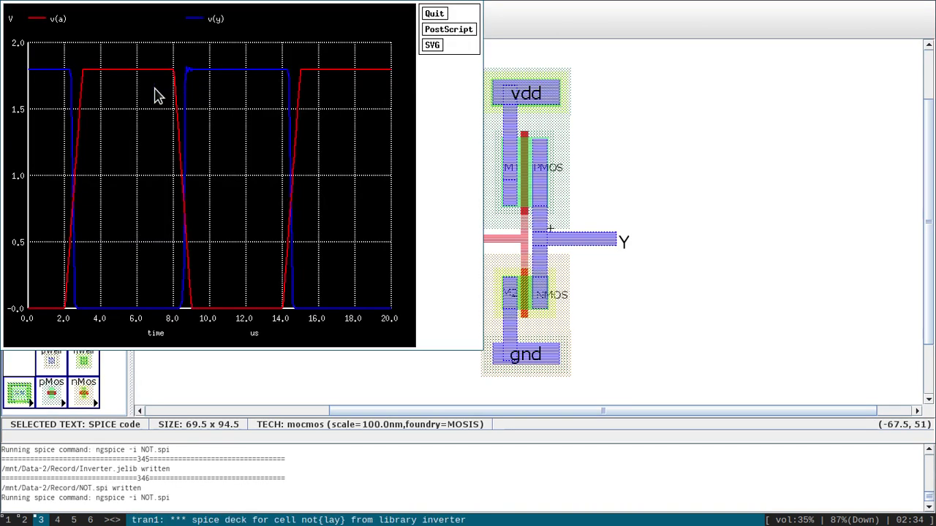